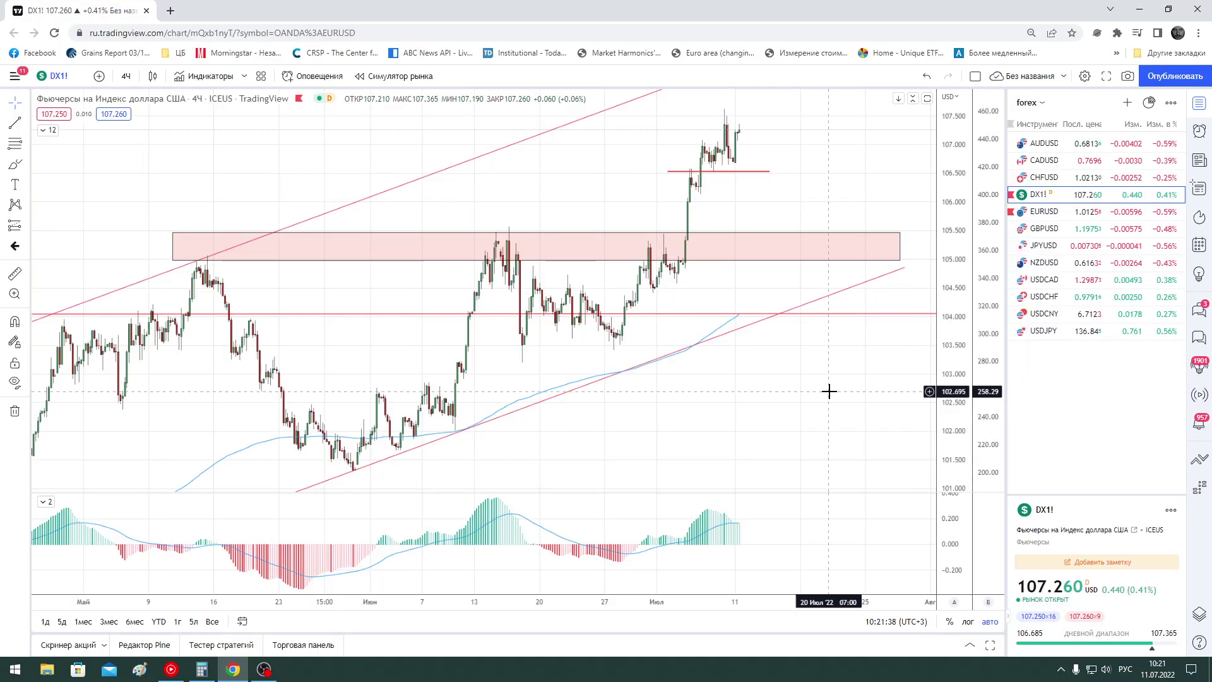
Pan and rescale DX1! to fit its channel and recent candles, then load EURUSD
{"action": "left_click_drag", "start_coordinate": [854, 197], "coordinate": [856, 252]}
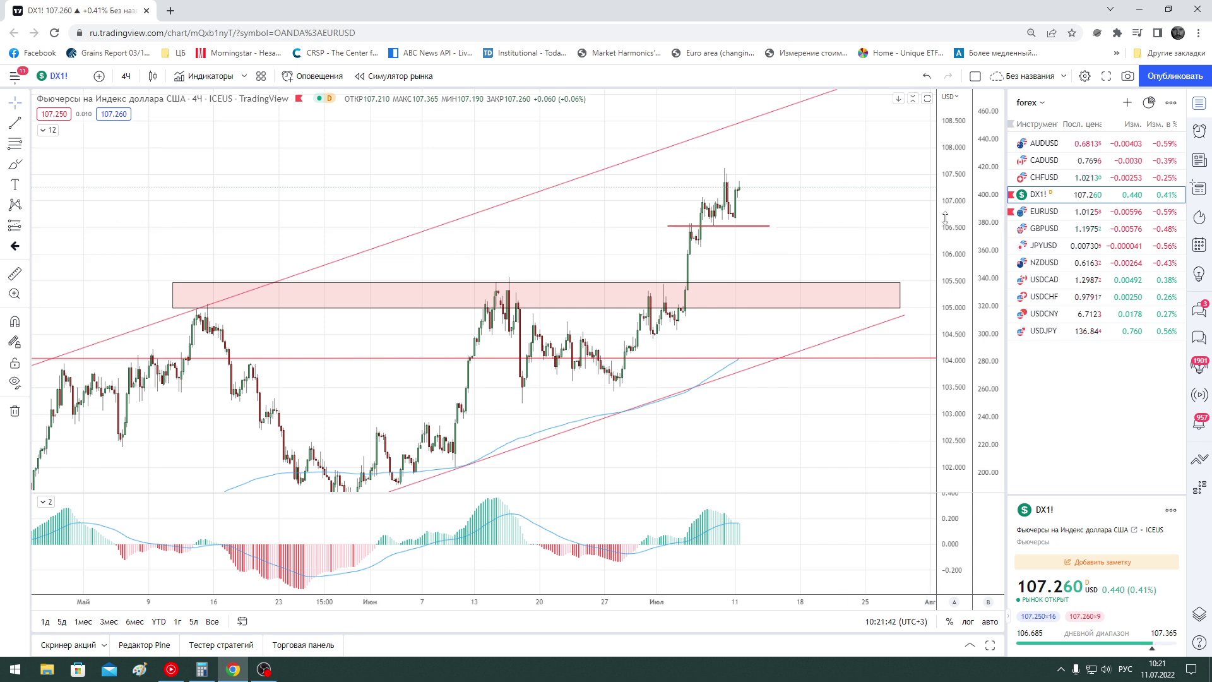
{"action": "left_click_drag", "start_coordinate": [964, 201], "coordinate": [954, 217]}
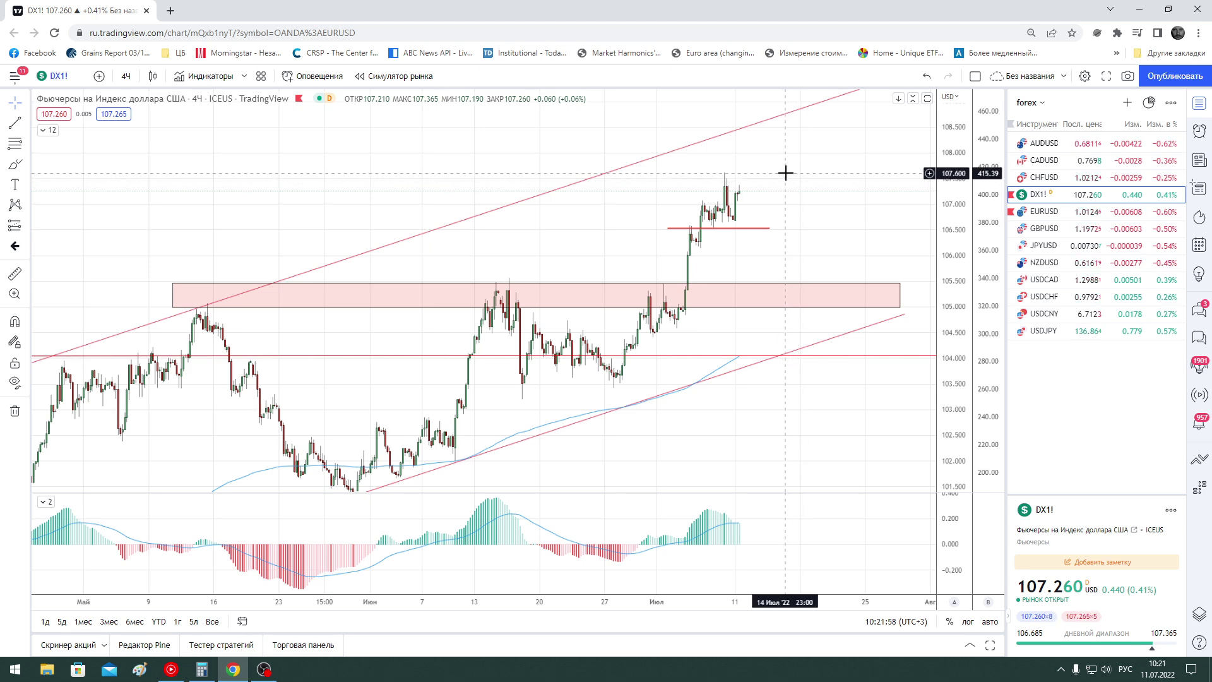
{"action": "left_click_drag", "start_coordinate": [865, 215], "coordinate": [858, 234]}
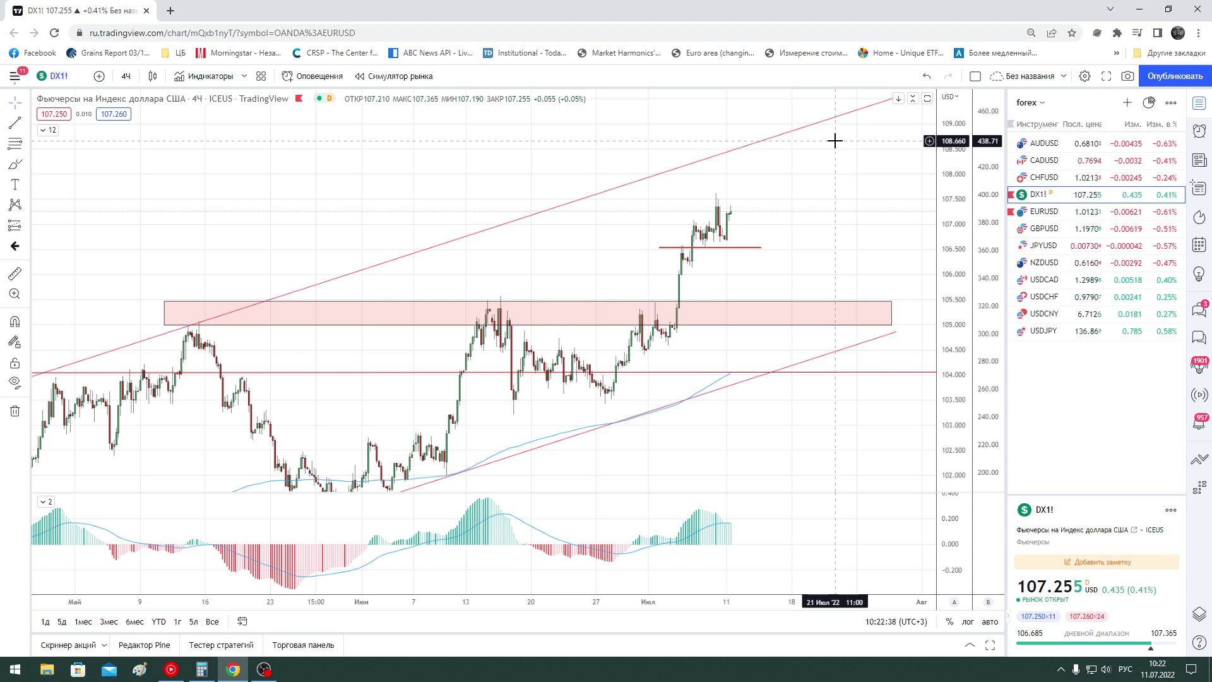
{"action": "key", "text": "Down"}
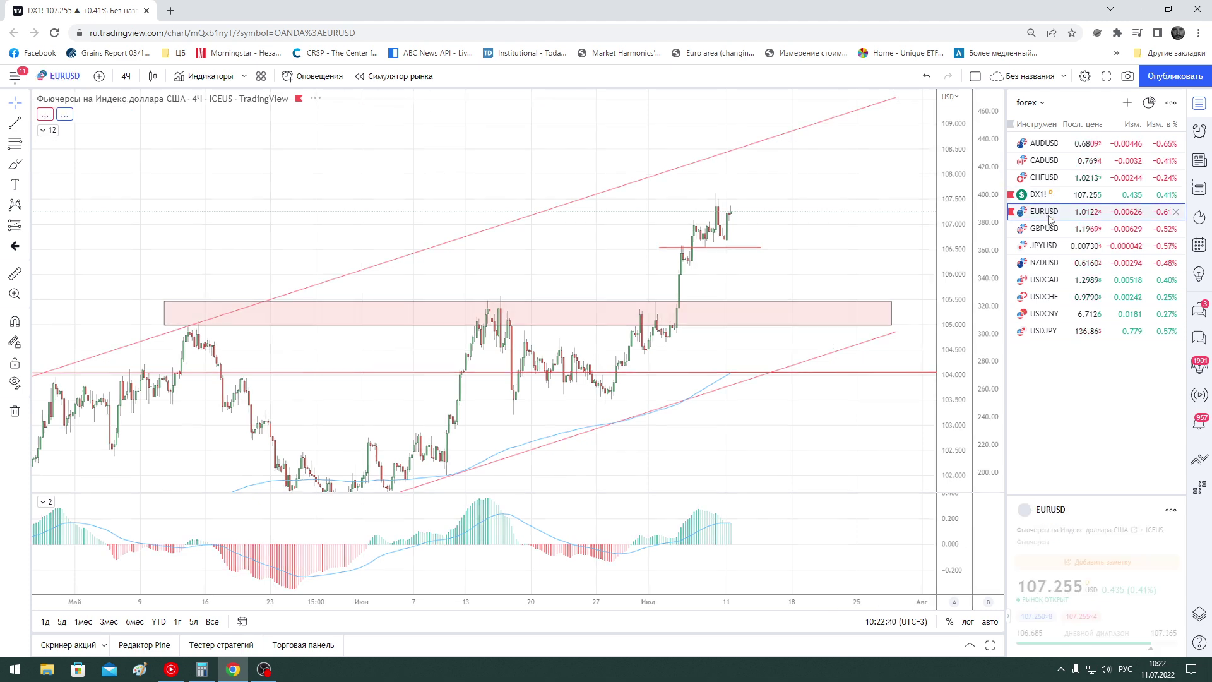
Zoom out EURUSD to show the lower channel line and supports, then load GBPUSD
{"action": "scroll", "coordinate": [875, 247], "scroll_direction": "down", "scroll_amount": 2}
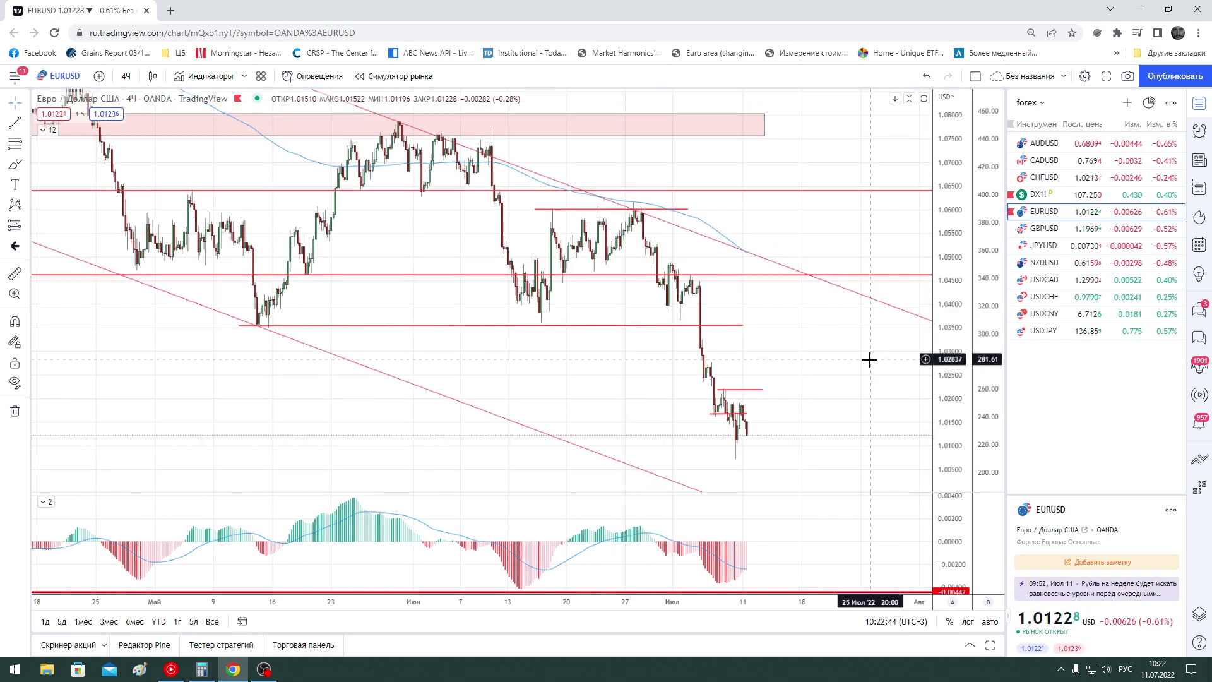
{"action": "left_click_drag", "start_coordinate": [869, 358], "coordinate": [843, 260]}
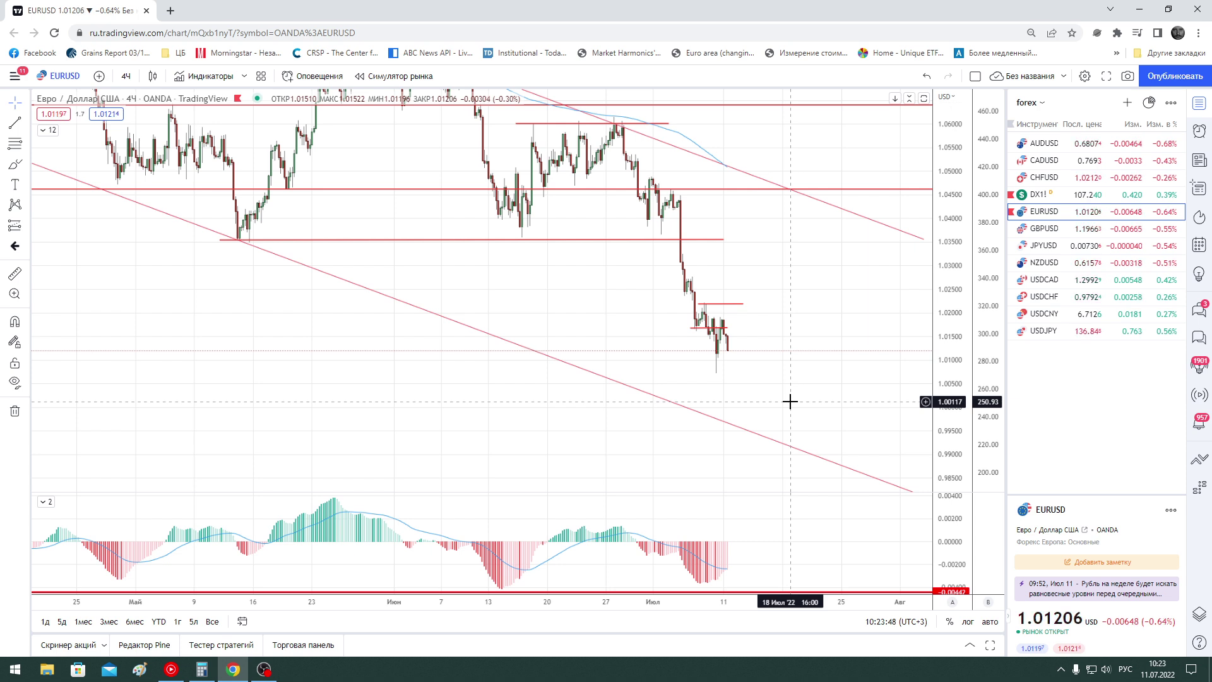
{"action": "key", "text": "Down"}
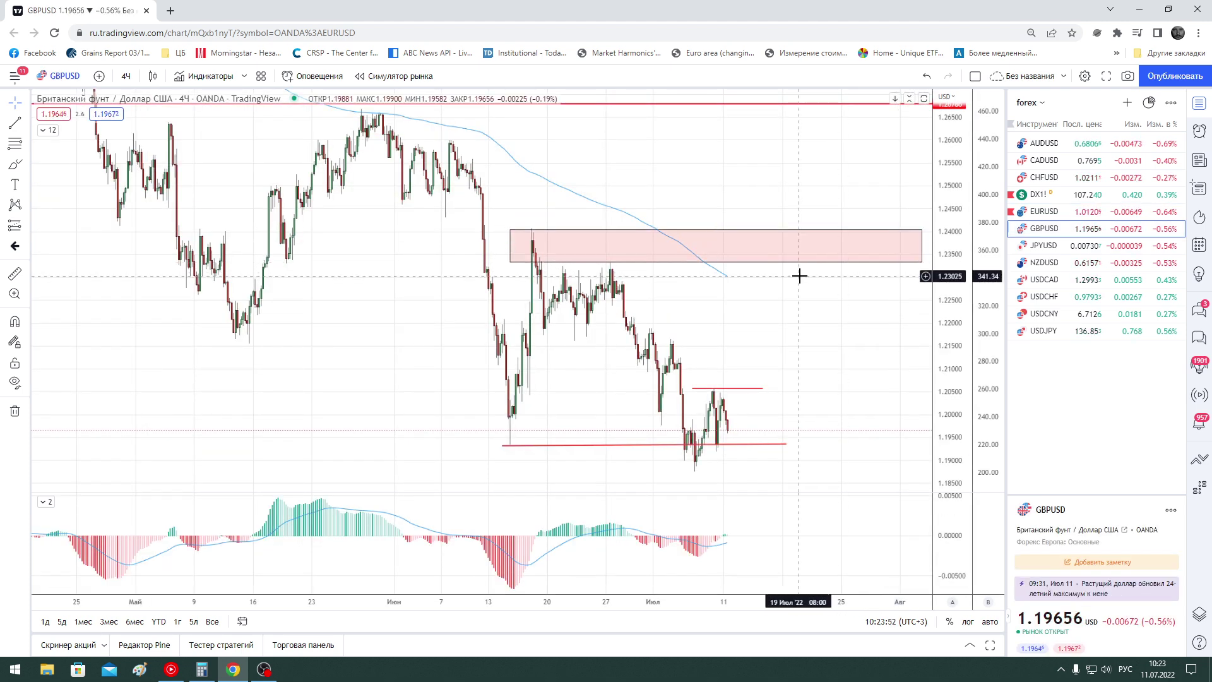
{"action": "left_click", "coordinate": [127, 77]}
{"action": "left_click", "coordinate": [171, 473]}
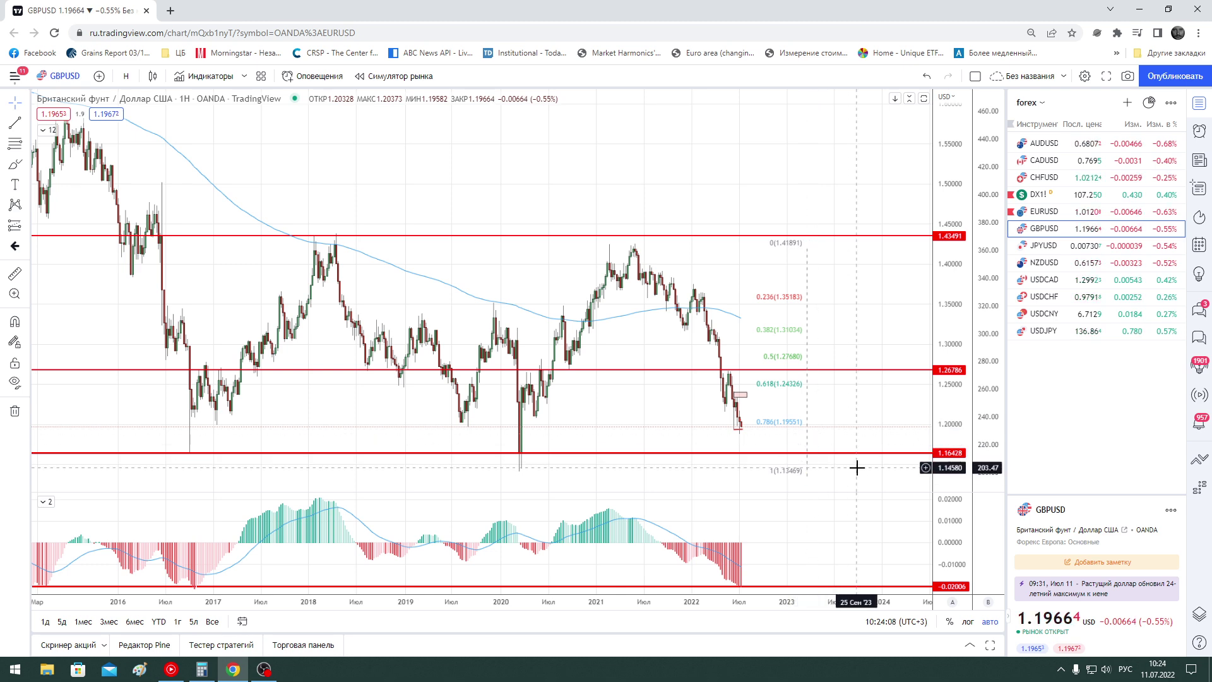
{"action": "scroll", "coordinate": [629, 417], "scroll_direction": "down", "scroll_amount": 3}
{"action": "scroll", "coordinate": [658, 426], "scroll_direction": "down", "scroll_amount": 3}
{"action": "scroll", "coordinate": [650, 428], "scroll_direction": "down", "scroll_amount": 2}
{"action": "scroll", "coordinate": [659, 432], "scroll_direction": "down", "scroll_amount": 2}
{"action": "scroll", "coordinate": [659, 432], "scroll_direction": "up", "scroll_amount": 2}
{"action": "scroll", "coordinate": [728, 427], "scroll_direction": "up", "scroll_amount": 2}
{"action": "scroll", "coordinate": [736, 423], "scroll_direction": "up", "scroll_amount": 3}
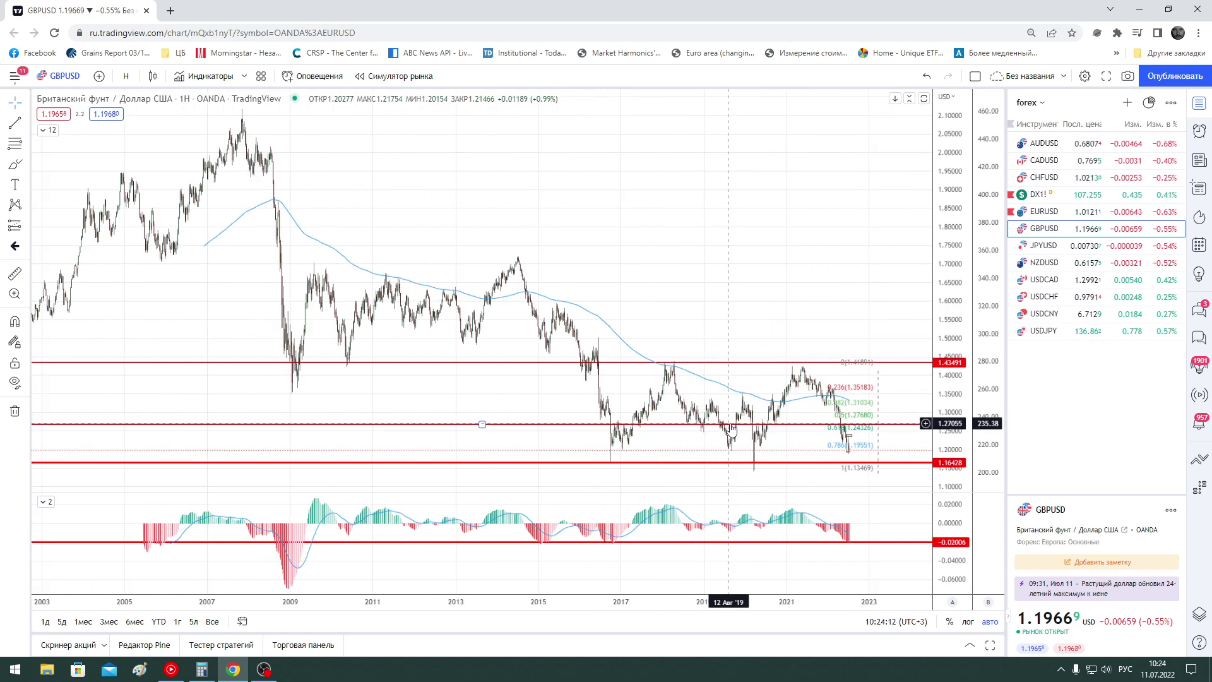
{"action": "scroll", "coordinate": [726, 379], "scroll_direction": "up", "scroll_amount": 3}
{"action": "scroll", "coordinate": [751, 335], "scroll_direction": "up", "scroll_amount": 1}
{"action": "scroll", "coordinate": [789, 270], "scroll_direction": "up", "scroll_amount": 2}
{"action": "scroll", "coordinate": [722, 249], "scroll_direction": "up", "scroll_amount": 1}
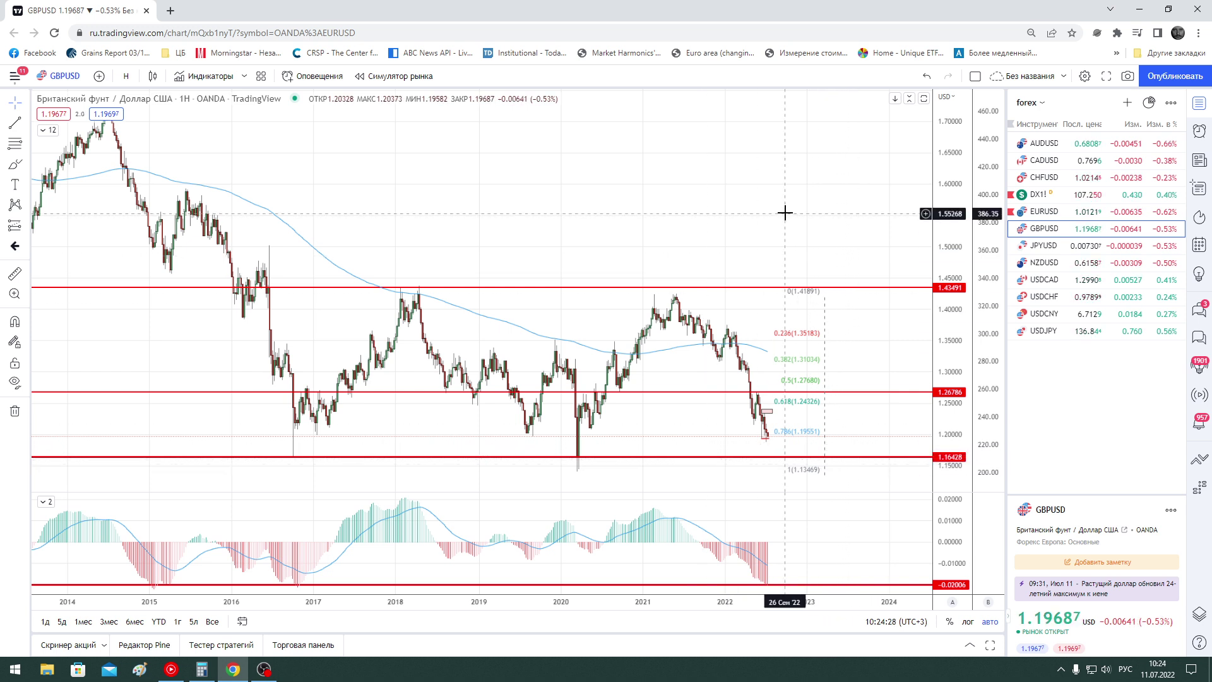
{"action": "left_click", "coordinate": [126, 75]}
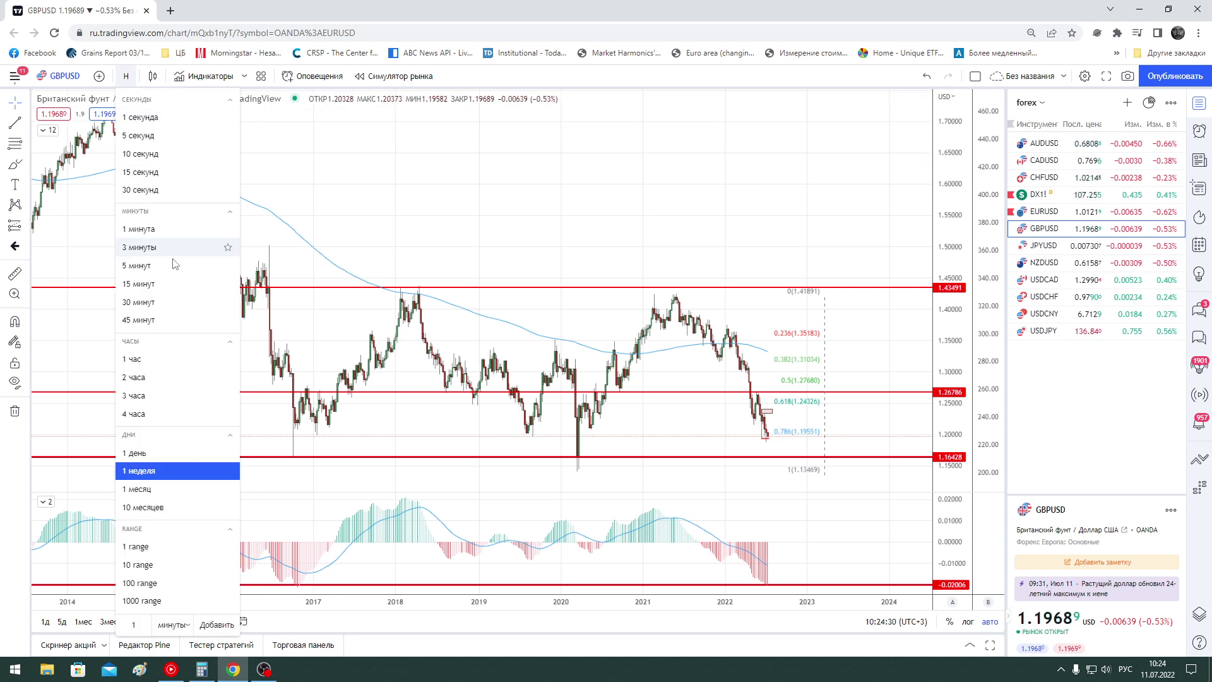
{"action": "left_click", "coordinate": [165, 410]}
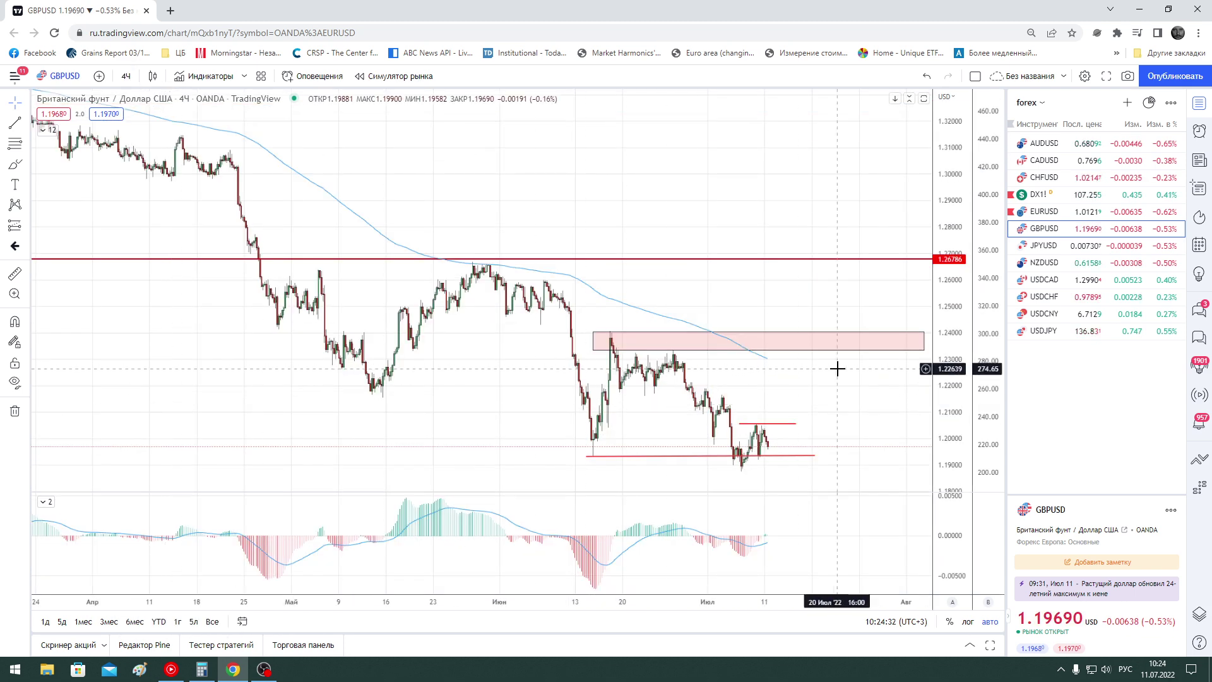
{"action": "scroll", "coordinate": [841, 371], "scroll_direction": "up", "scroll_amount": 1}
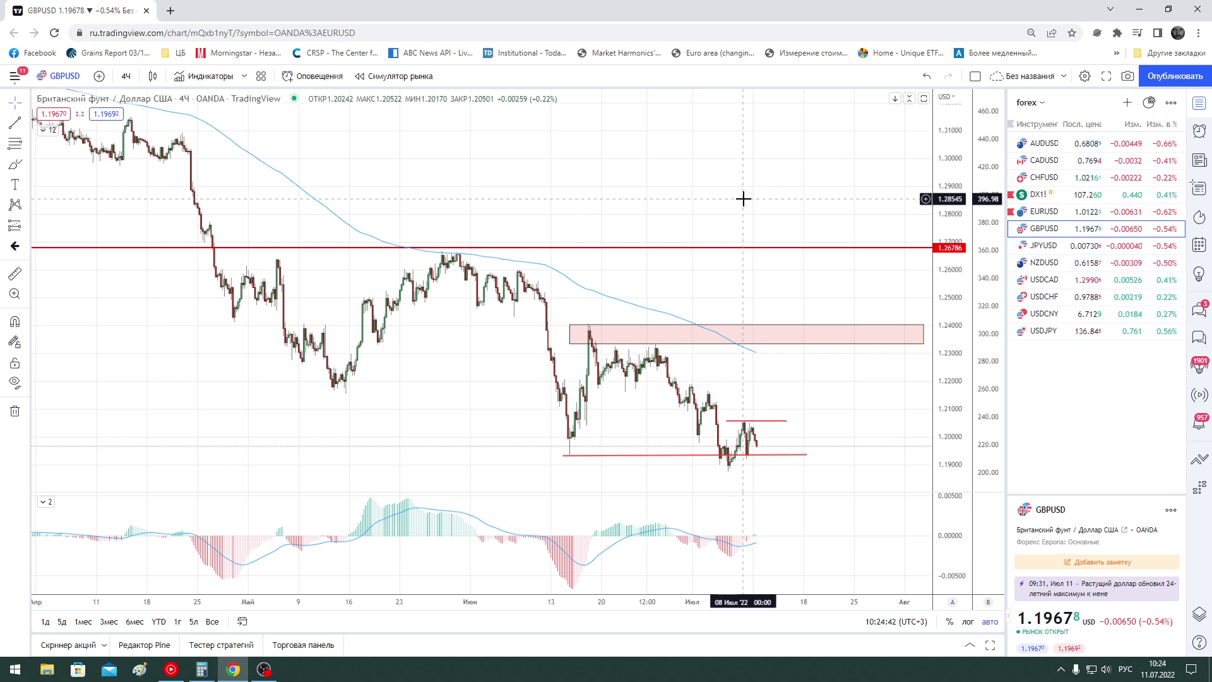
{"action": "mouse_move", "coordinate": [1049, 279]}
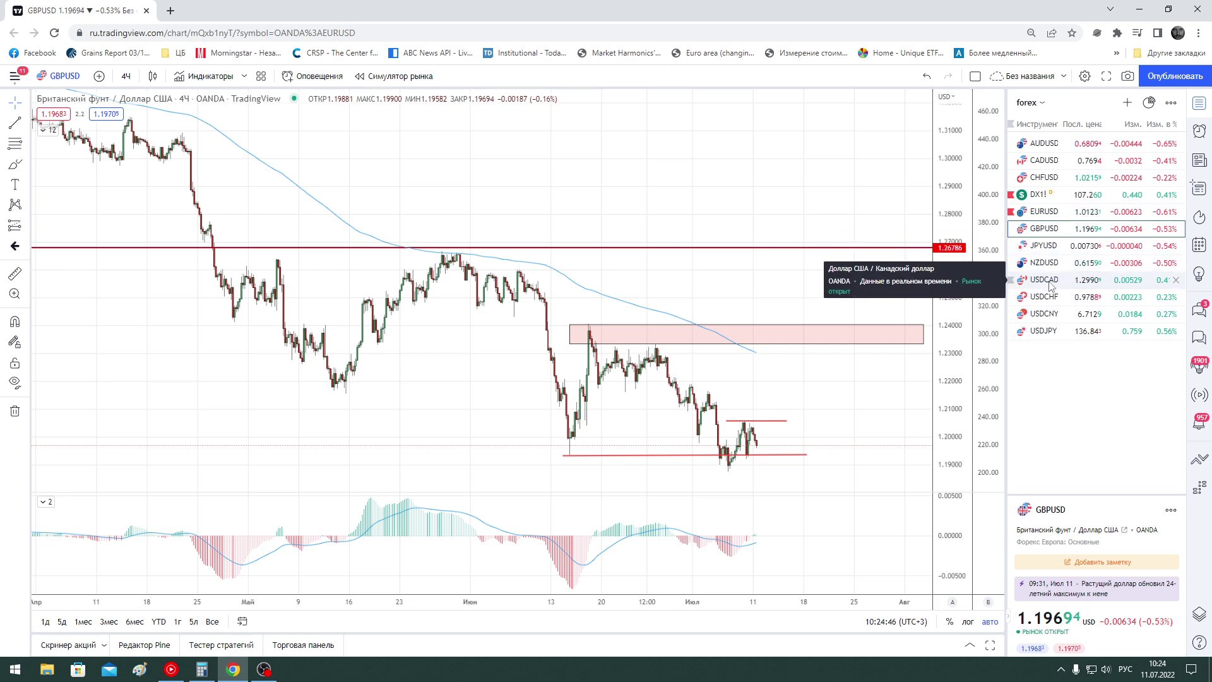
{"action": "left_click", "coordinate": [1048, 280]}
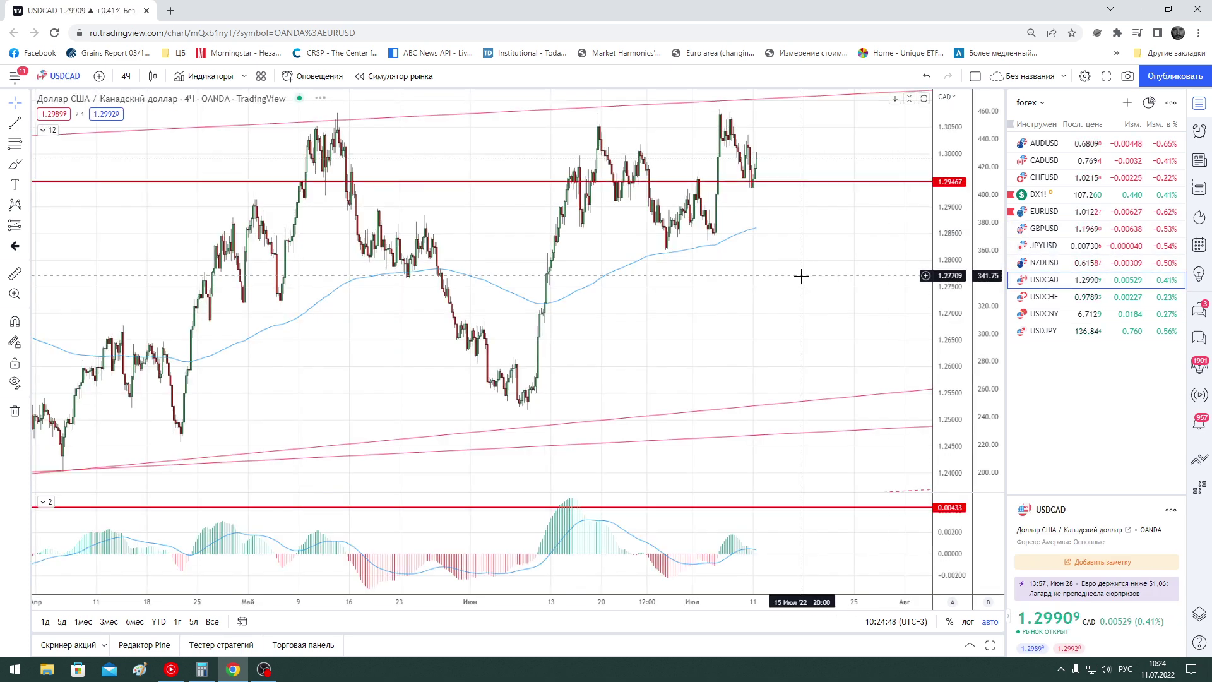
Zoom and pan the USDCAD chart to frame its channel lines
{"action": "scroll", "coordinate": [801, 276], "scroll_direction": "down", "scroll_amount": 5}
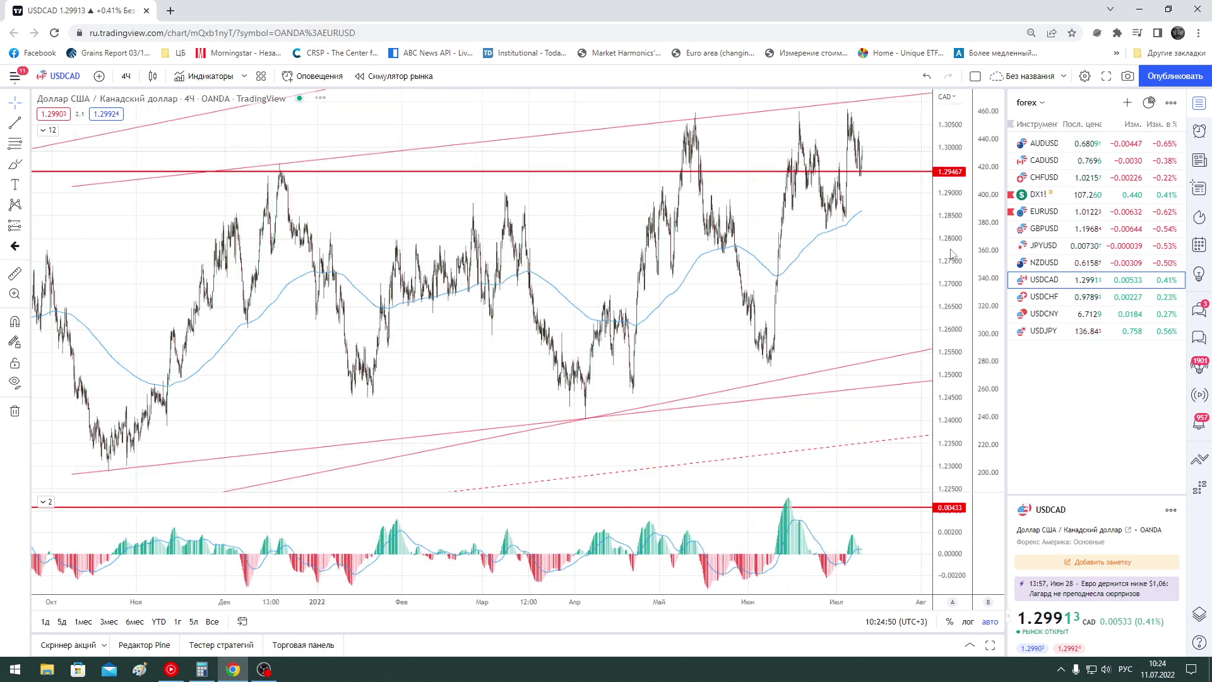
{"action": "scroll", "coordinate": [952, 254], "scroll_direction": "down", "scroll_amount": 3}
{"action": "scroll", "coordinate": [957, 241], "scroll_direction": "down", "scroll_amount": 2}
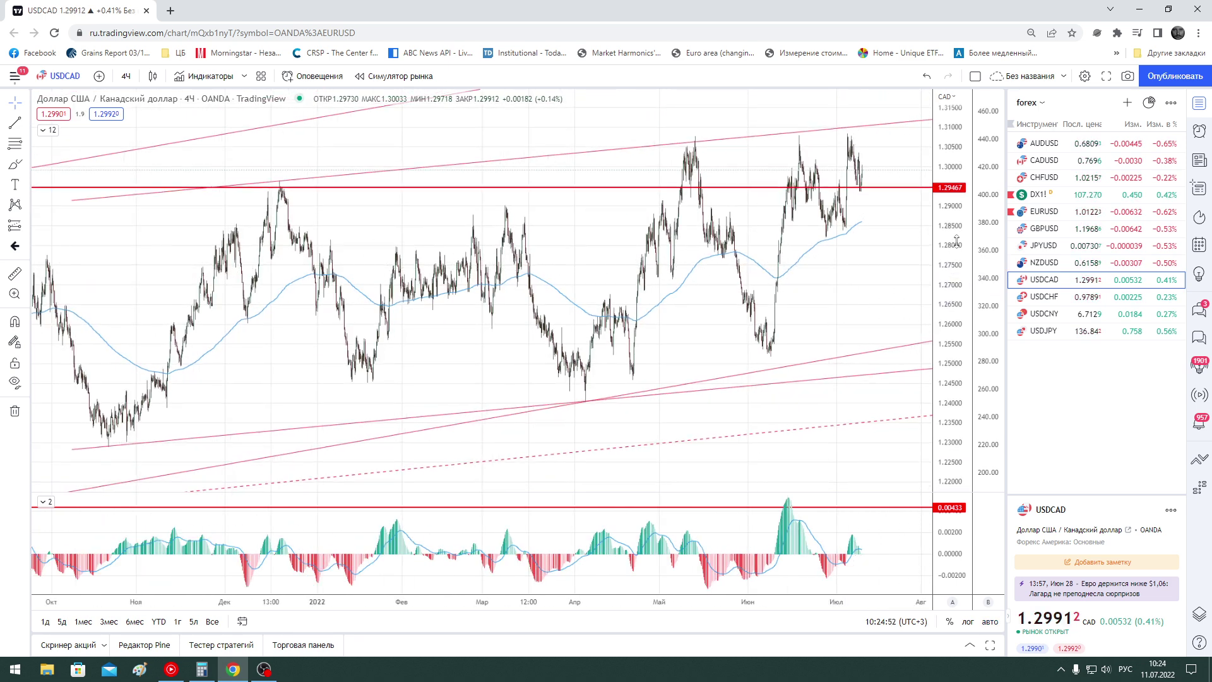
{"action": "left_click_drag", "start_coordinate": [880, 270], "coordinate": [863, 298]}
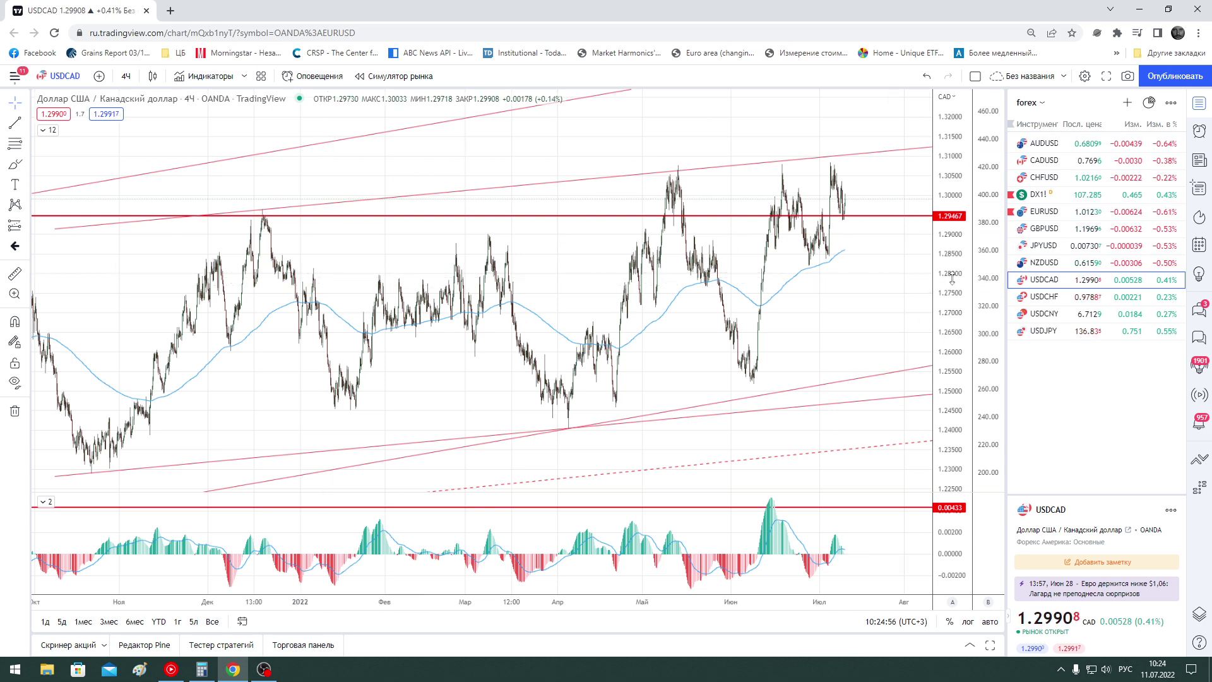
{"action": "scroll", "coordinate": [855, 276], "scroll_direction": "up", "scroll_amount": 2}
{"action": "scroll", "coordinate": [855, 276], "scroll_direction": "up", "scroll_amount": 2}
{"action": "scroll", "coordinate": [761, 195], "scroll_direction": "up", "scroll_amount": 2}
{"action": "scroll", "coordinate": [757, 175], "scroll_direction": "up", "scroll_amount": 2}
{"action": "scroll", "coordinate": [796, 234], "scroll_direction": "down", "scroll_amount": 1}
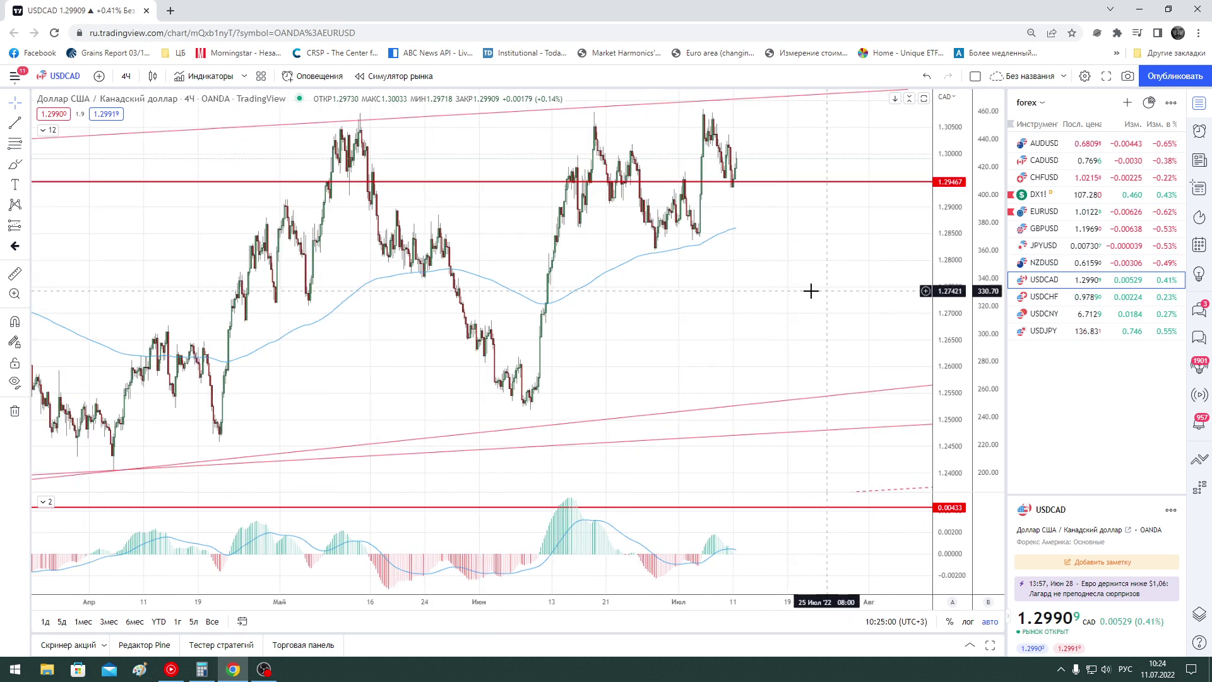
Switch USDCAD to 1-week candles showing the zone near 1.20 and Fibonacci levels
{"action": "left_click", "coordinate": [126, 75]}
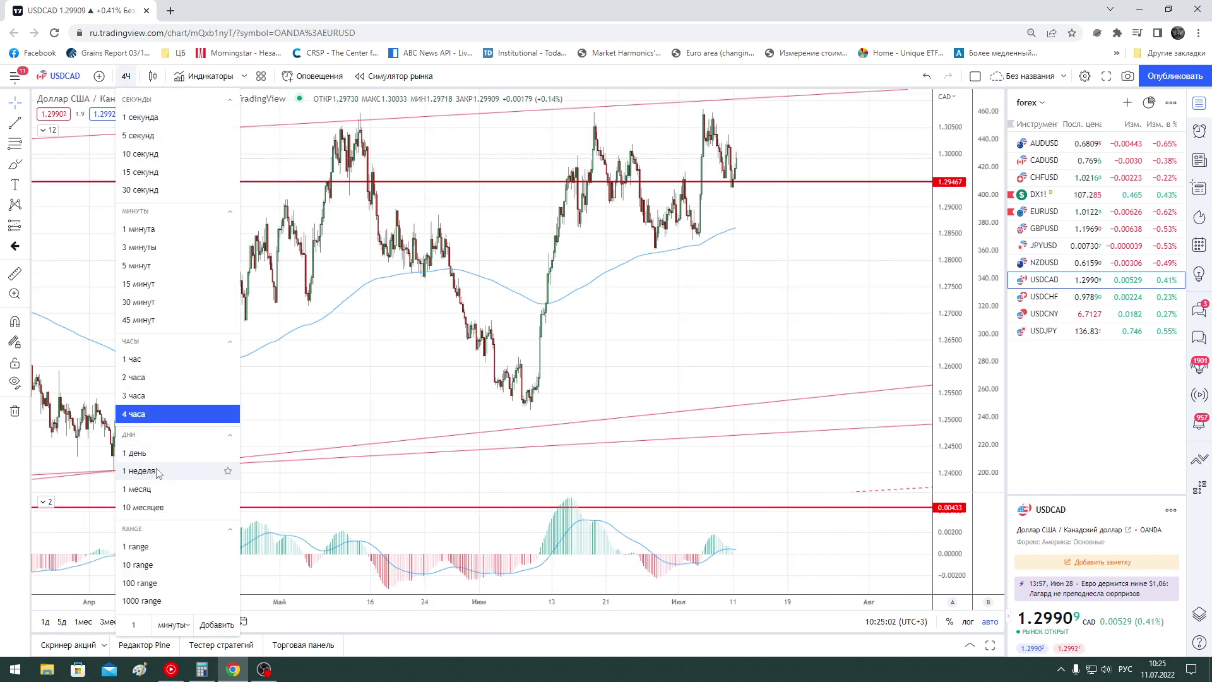
{"action": "left_click", "coordinate": [139, 471]}
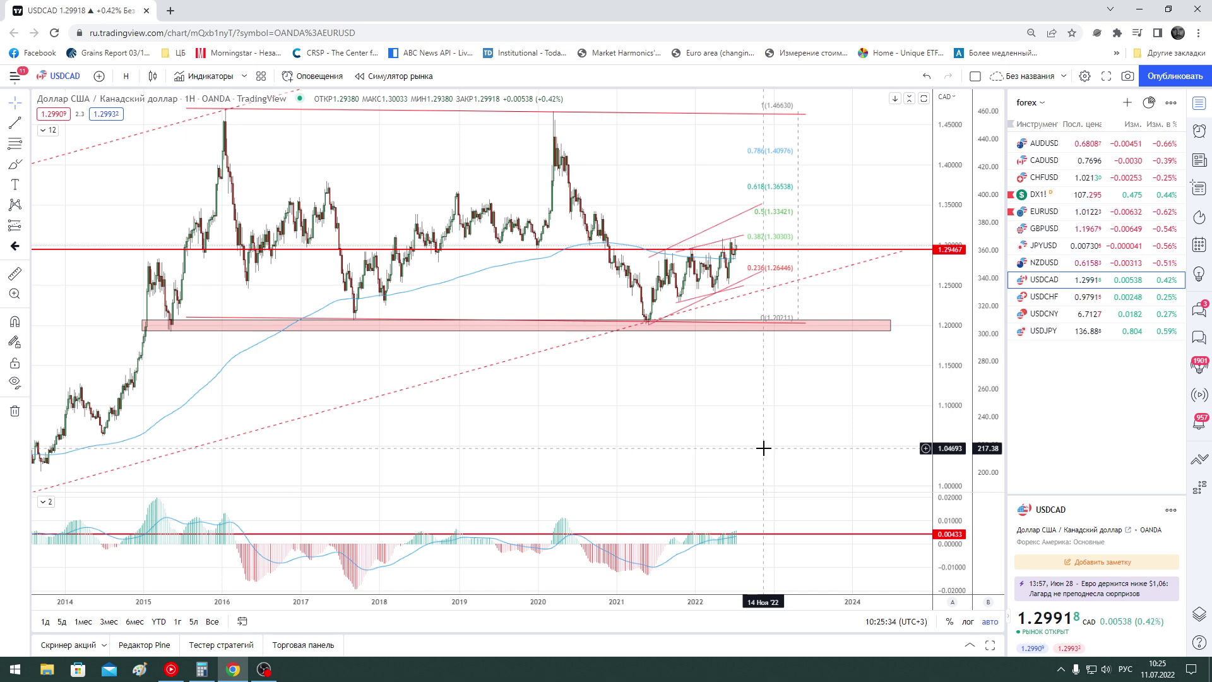
{"action": "scroll", "coordinate": [755, 432], "scroll_direction": "up", "scroll_amount": 2}
{"action": "scroll", "coordinate": [756, 432], "scroll_direction": "up", "scroll_amount": 2}
{"action": "scroll", "coordinate": [756, 432], "scroll_direction": "up", "scroll_amount": 2}
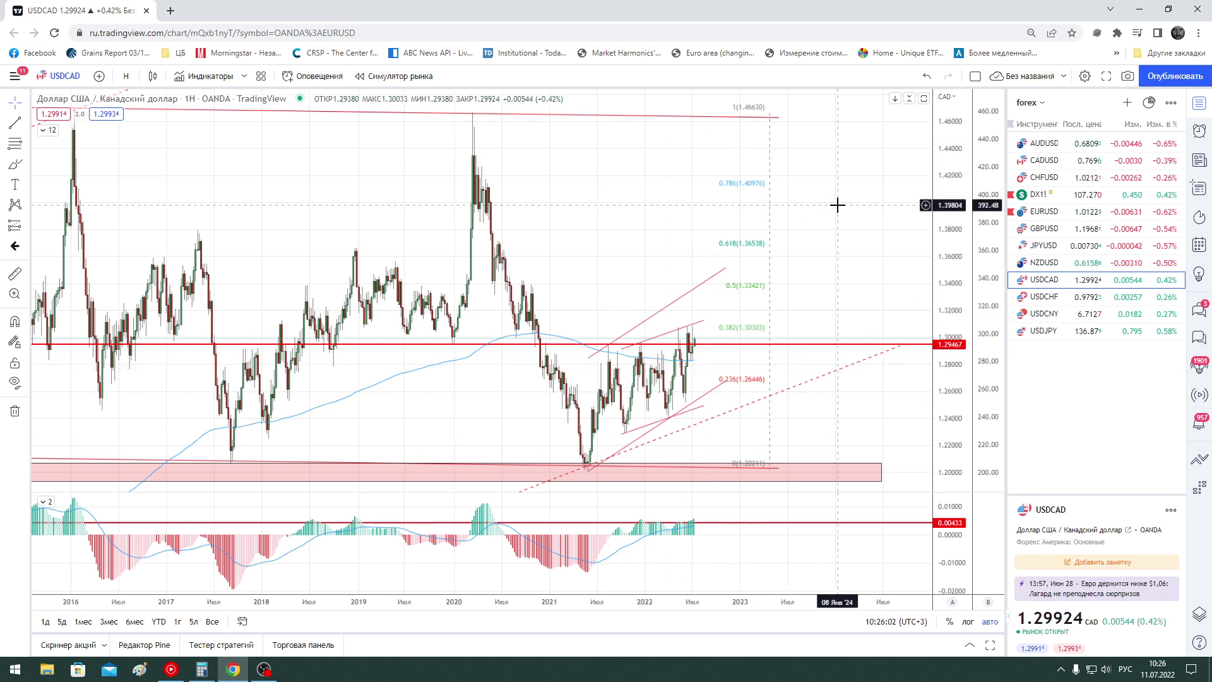
Set USDCAD to 4-hour candles and rezoom on price holding above 1.2946
{"action": "left_click", "coordinate": [126, 76]}
{"action": "left_click", "coordinate": [157, 411]}
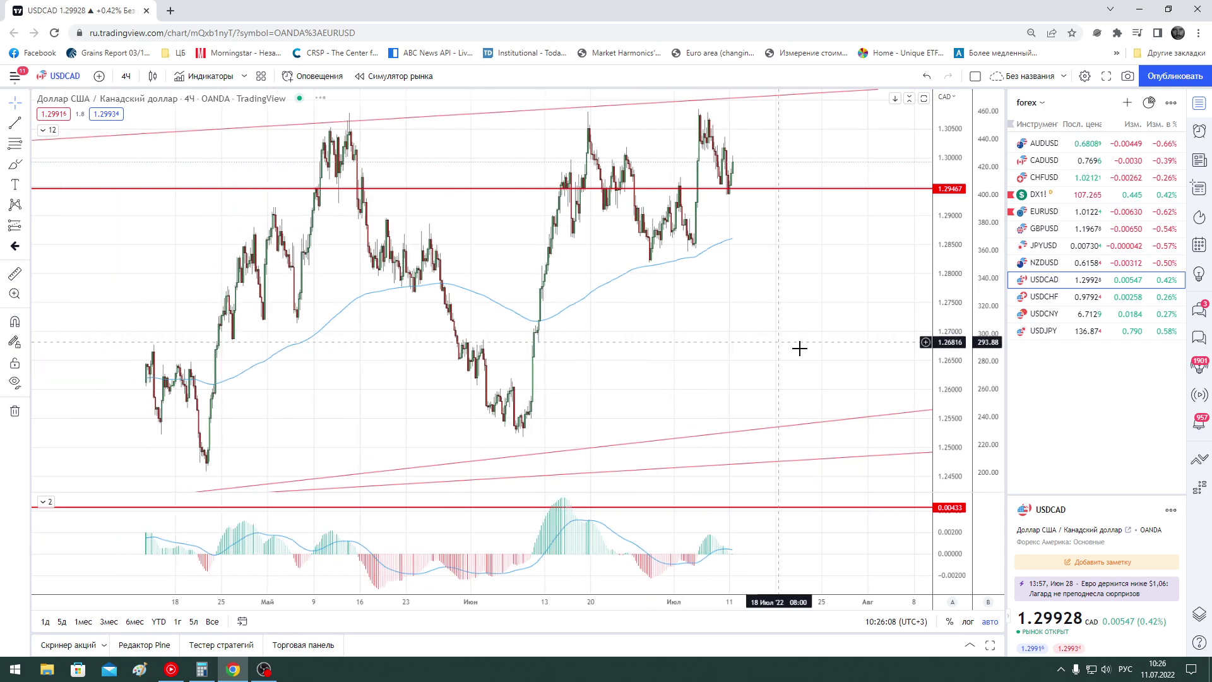
{"action": "scroll", "coordinate": [787, 345], "scroll_direction": "down", "scroll_amount": 3}
{"action": "scroll", "coordinate": [812, 347], "scroll_direction": "down", "scroll_amount": 3}
{"action": "scroll", "coordinate": [820, 350], "scroll_direction": "down", "scroll_amount": 3}
{"action": "scroll", "coordinate": [823, 347], "scroll_direction": "down", "scroll_amount": 3}
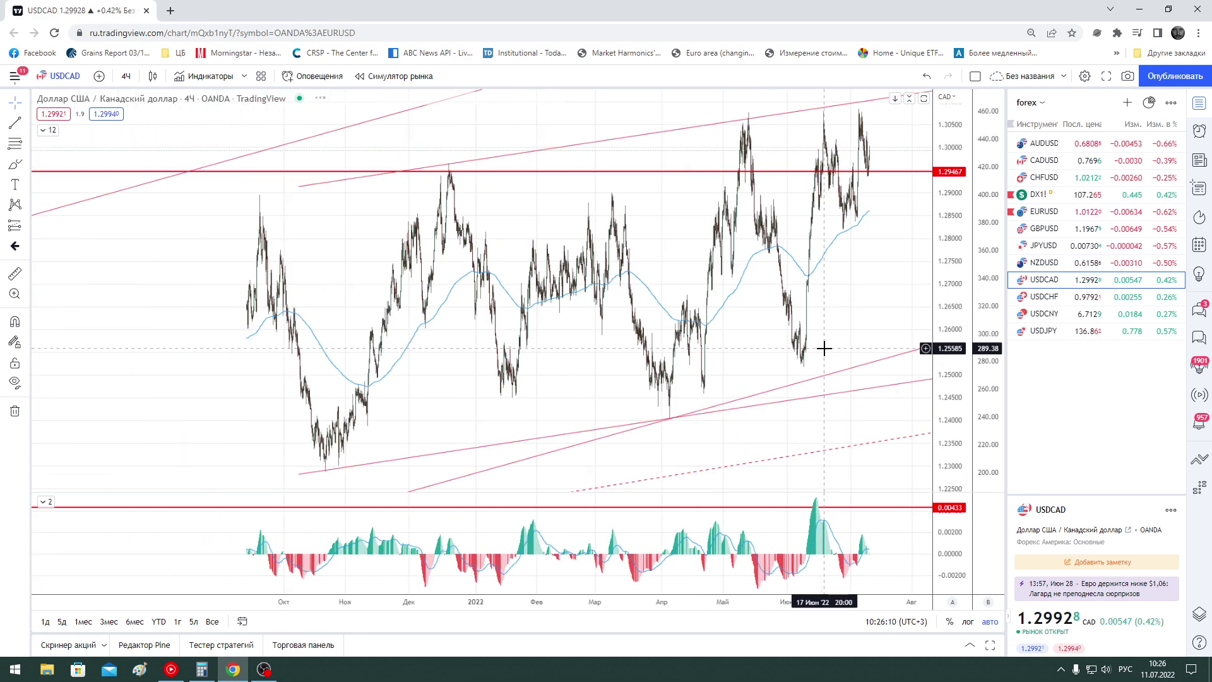
{"action": "scroll", "coordinate": [821, 346], "scroll_direction": "down", "scroll_amount": 3}
{"action": "scroll", "coordinate": [818, 346], "scroll_direction": "down", "scroll_amount": 3}
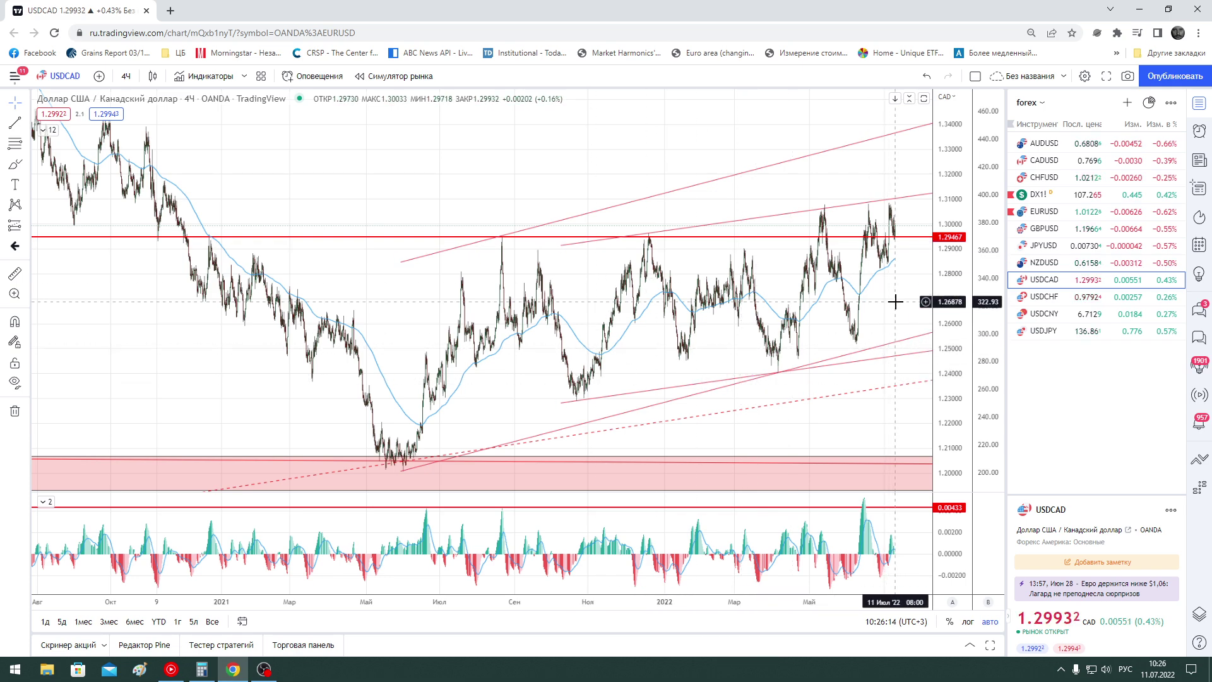
{"action": "scroll", "coordinate": [896, 302], "scroll_direction": "up", "scroll_amount": 2}
{"action": "scroll", "coordinate": [894, 303], "scroll_direction": "up", "scroll_amount": 2}
{"action": "scroll", "coordinate": [892, 297], "scroll_direction": "up", "scroll_amount": 2}
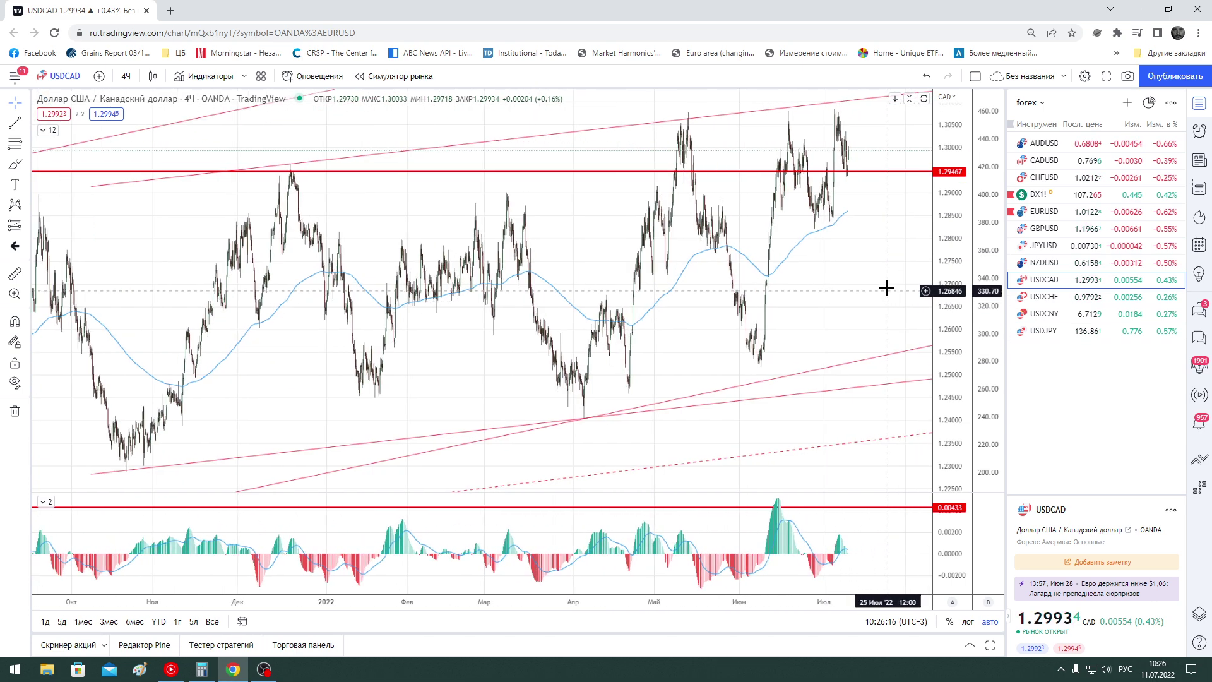
{"action": "scroll", "coordinate": [887, 290], "scroll_direction": "up", "scroll_amount": 2}
{"action": "scroll", "coordinate": [859, 303], "scroll_direction": "up", "scroll_amount": 2}
{"action": "scroll", "coordinate": [839, 314], "scroll_direction": "up", "scroll_amount": 2}
{"action": "scroll", "coordinate": [808, 319], "scroll_direction": "up", "scroll_amount": 2}
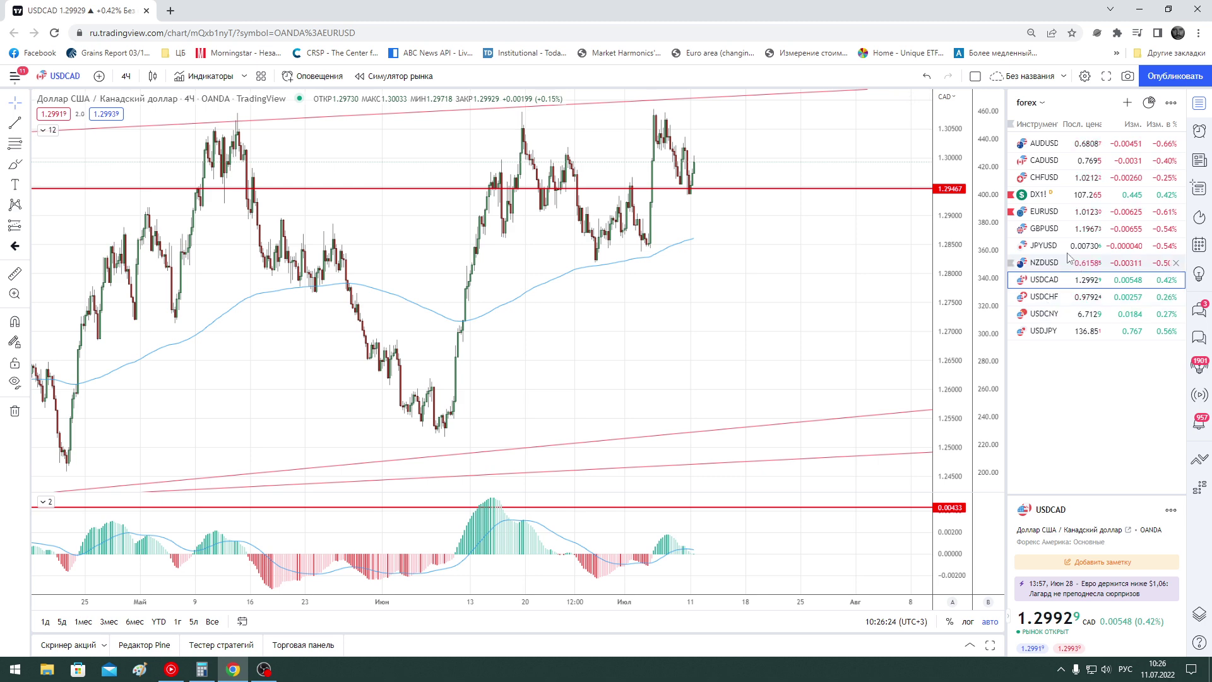
Open AUDUSD and zoom out to bring the lower dashed channel line into view
{"action": "left_click", "coordinate": [1042, 145]}
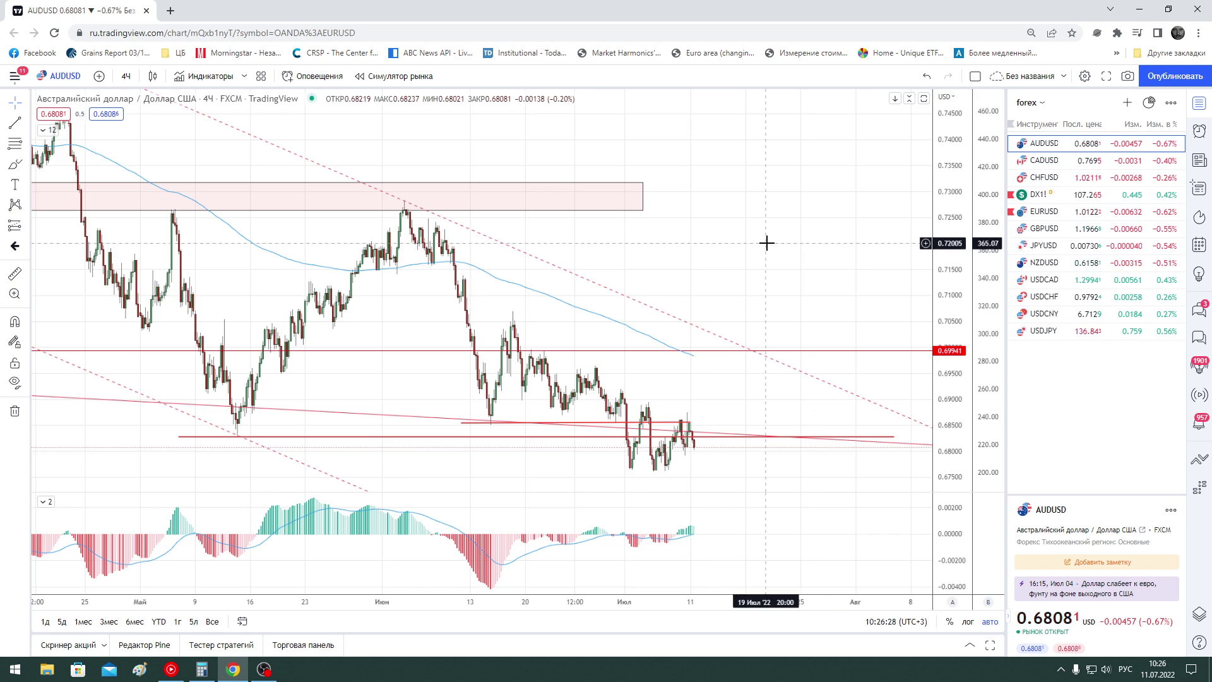
{"action": "scroll", "coordinate": [767, 242], "scroll_direction": "down", "scroll_amount": 2}
{"action": "scroll", "coordinate": [766, 243], "scroll_direction": "down", "scroll_amount": 1}
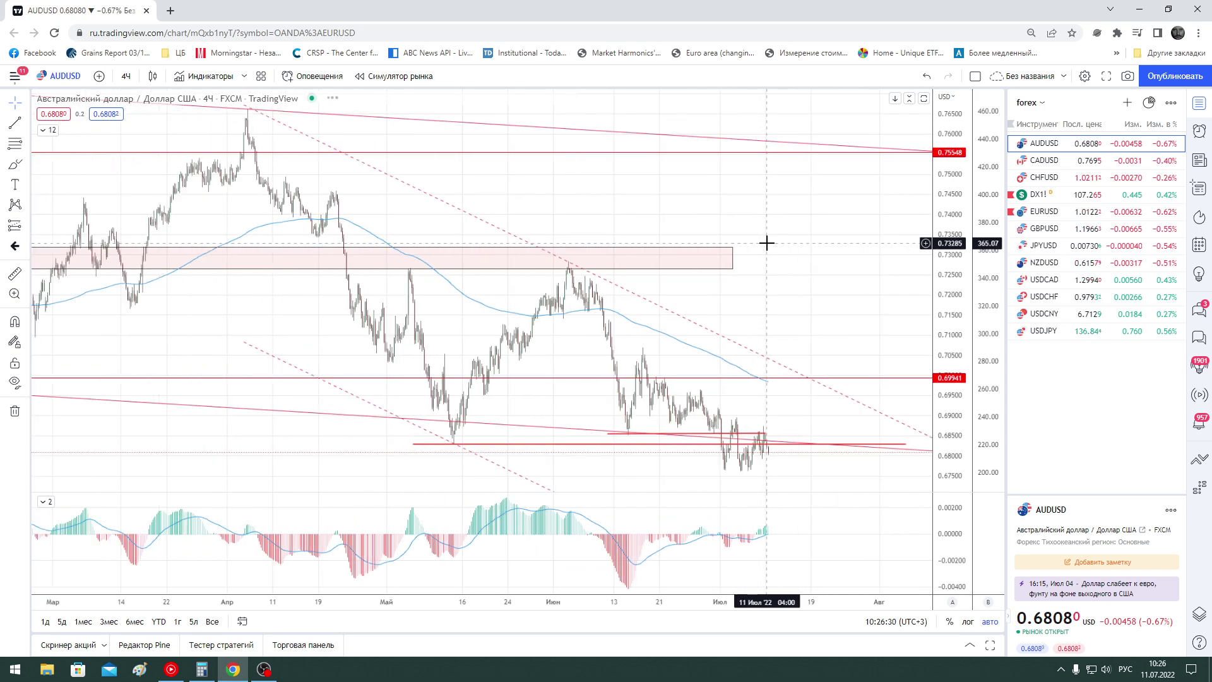
{"action": "scroll", "coordinate": [767, 243], "scroll_direction": "down", "scroll_amount": 2}
{"action": "scroll", "coordinate": [771, 244], "scroll_direction": "down", "scroll_amount": 2}
{"action": "scroll", "coordinate": [771, 244], "scroll_direction": "down", "scroll_amount": 2}
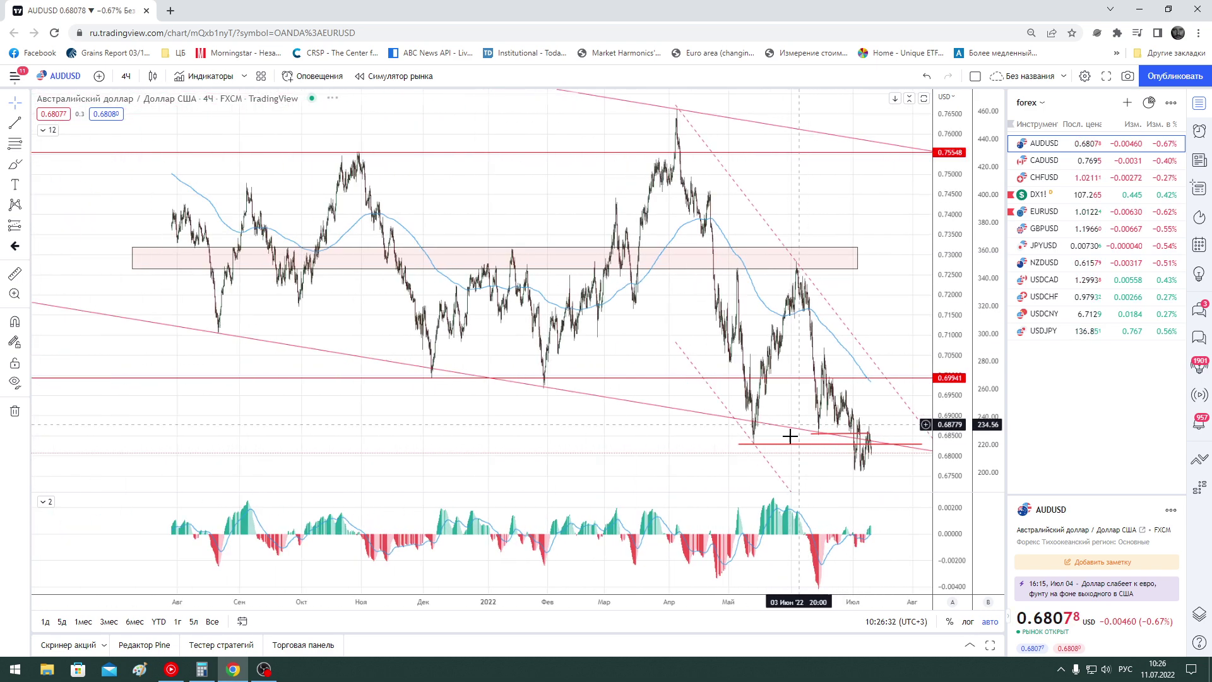
{"action": "scroll", "coordinate": [875, 440], "scroll_direction": "down", "scroll_amount": 1}
{"action": "left_click_drag", "start_coordinate": [874, 440], "coordinate": [855, 211]}
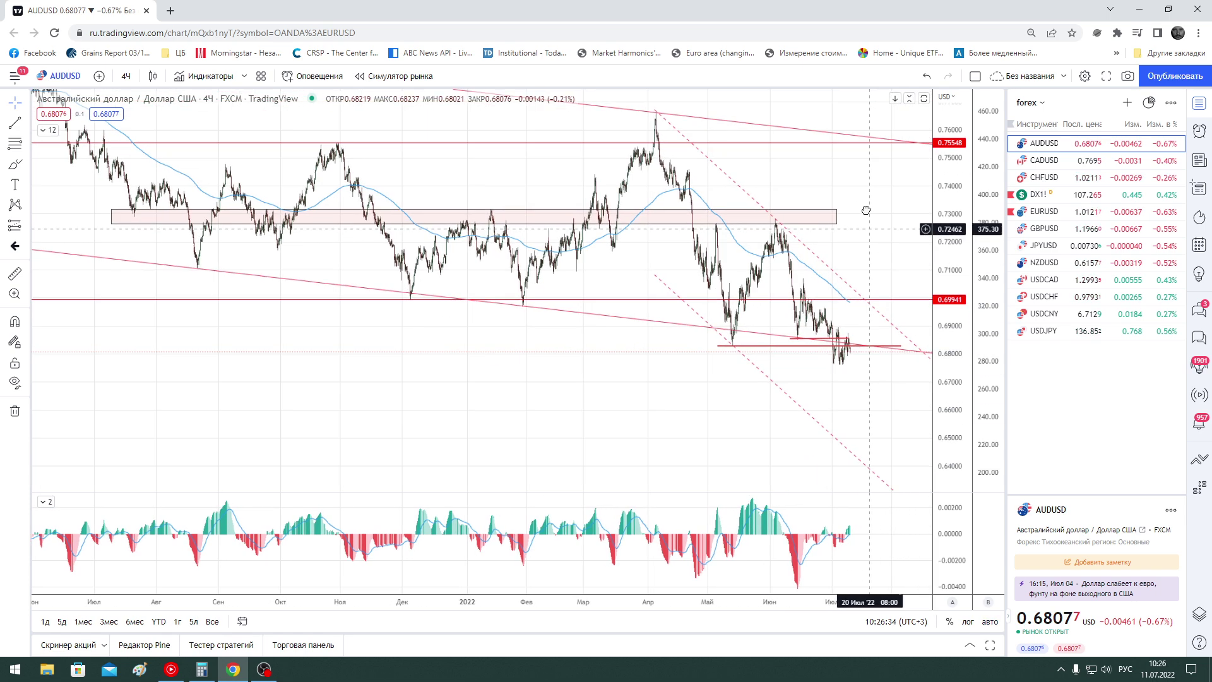
Zoom back in and recenter the recent AUDUSD candles
{"action": "scroll", "coordinate": [860, 337], "scroll_direction": "up", "scroll_amount": 2}
{"action": "scroll", "coordinate": [862, 336], "scroll_direction": "up", "scroll_amount": 1}
{"action": "scroll", "coordinate": [861, 337], "scroll_direction": "up", "scroll_amount": 2}
{"action": "scroll", "coordinate": [792, 339], "scroll_direction": "up", "scroll_amount": 2}
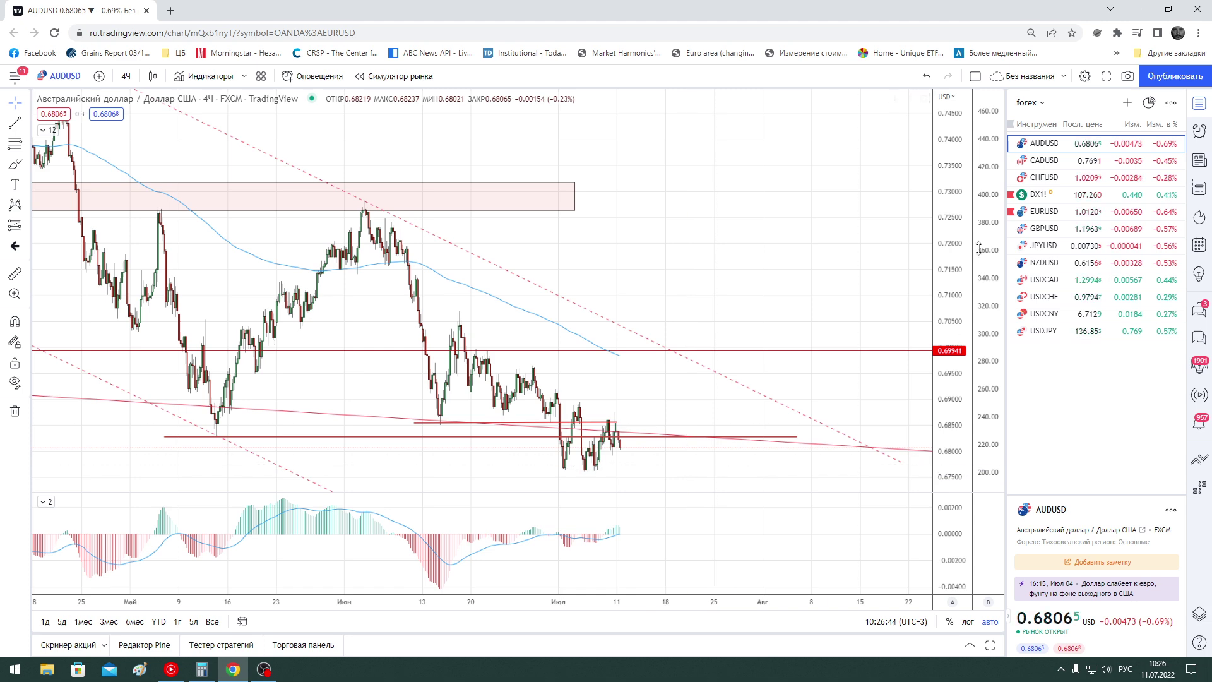
{"action": "left_click_drag", "start_coordinate": [687, 469], "coordinate": [704, 256]}
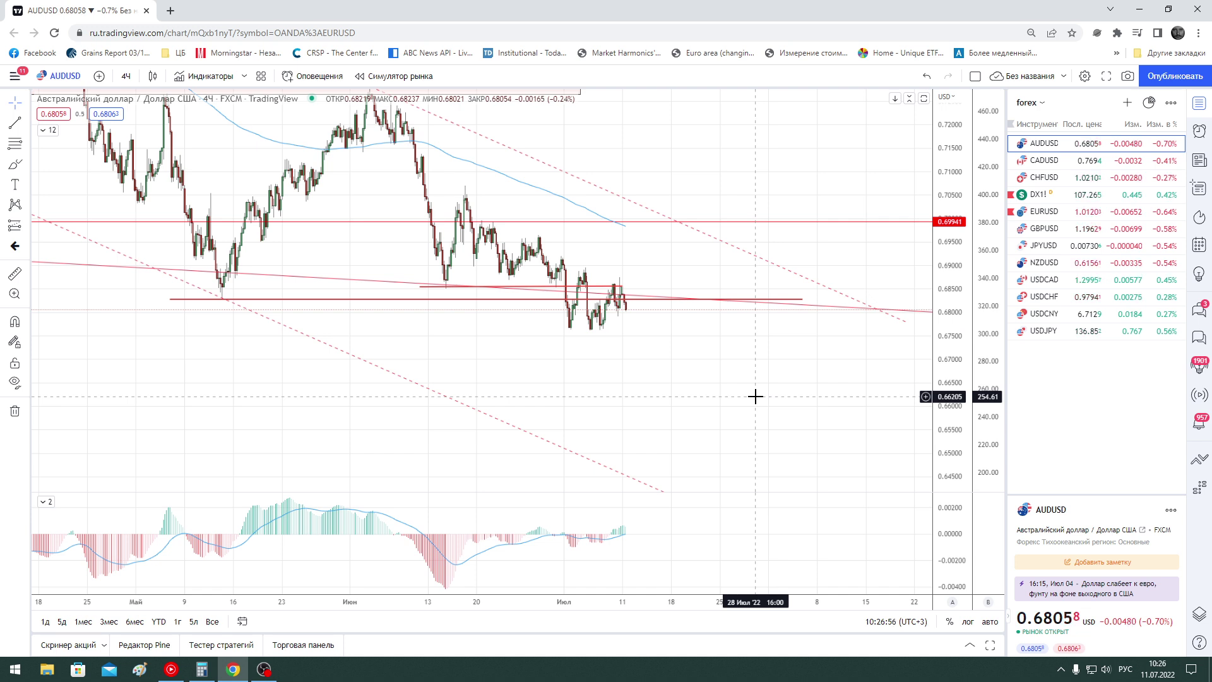
Review AUDUSD's multi-year history on 1-week candles
{"action": "scroll", "coordinate": [796, 392], "scroll_direction": "down", "scroll_amount": 3}
{"action": "scroll", "coordinate": [842, 387], "scroll_direction": "down", "scroll_amount": 2}
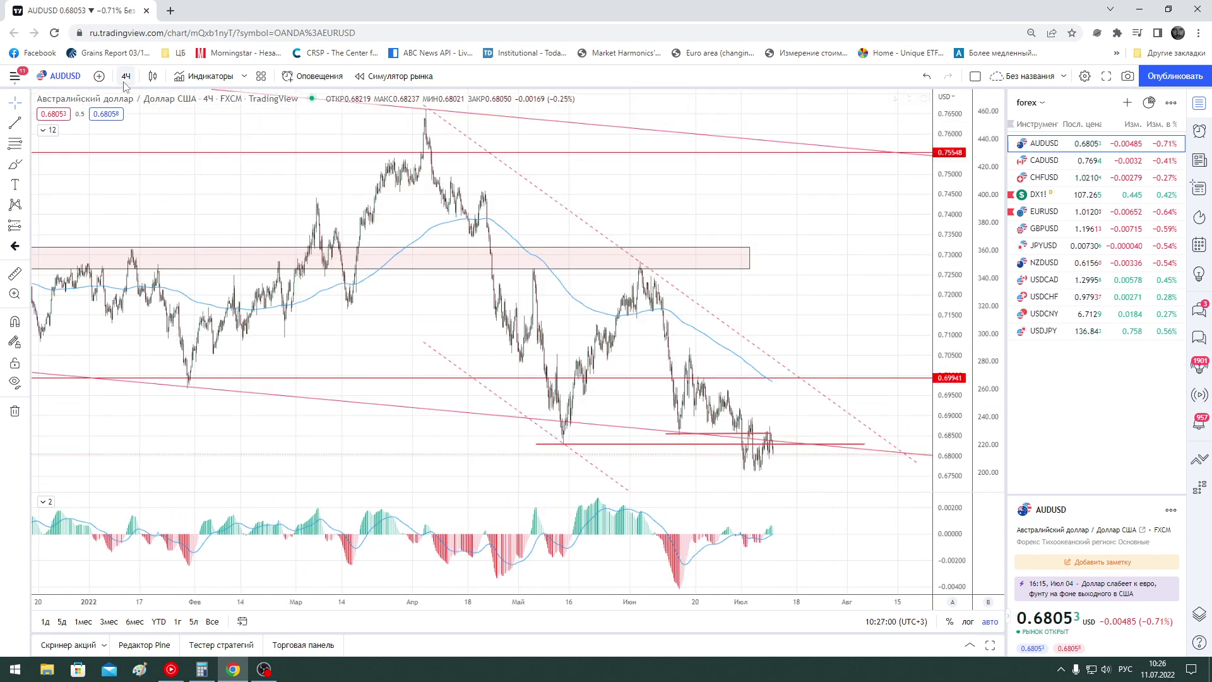
{"action": "left_click", "coordinate": [126, 76]}
{"action": "left_click", "coordinate": [140, 471]}
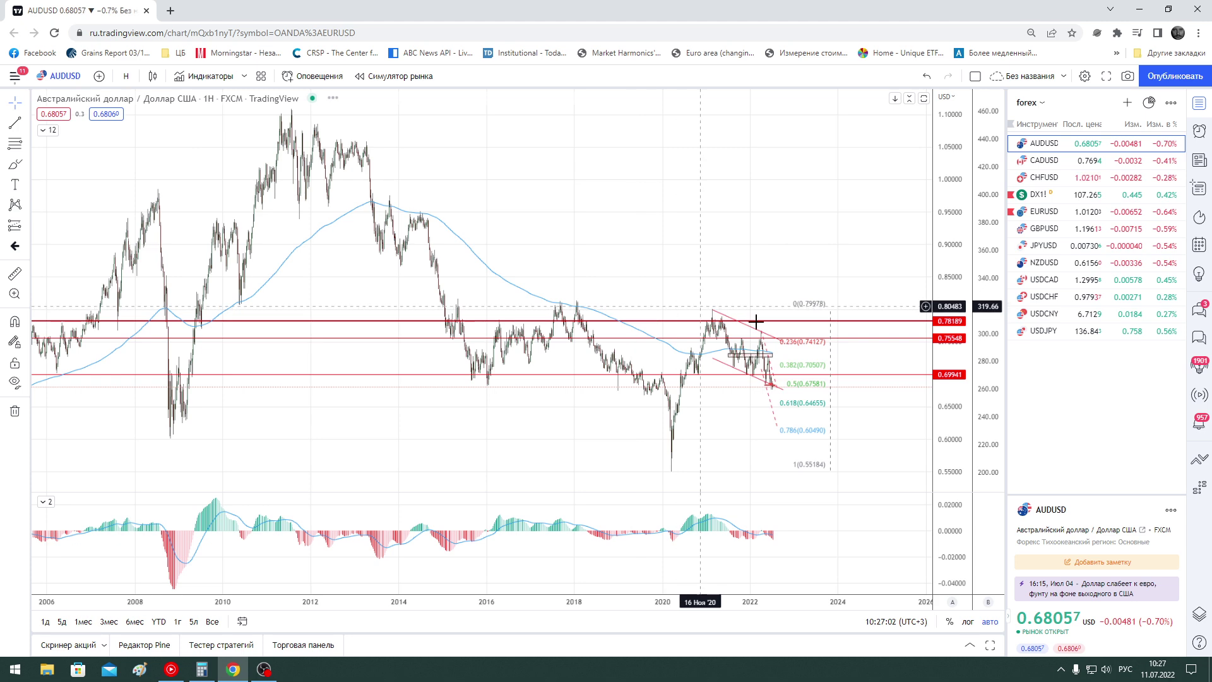
{"action": "scroll", "coordinate": [883, 364], "scroll_direction": "up", "scroll_amount": 1}
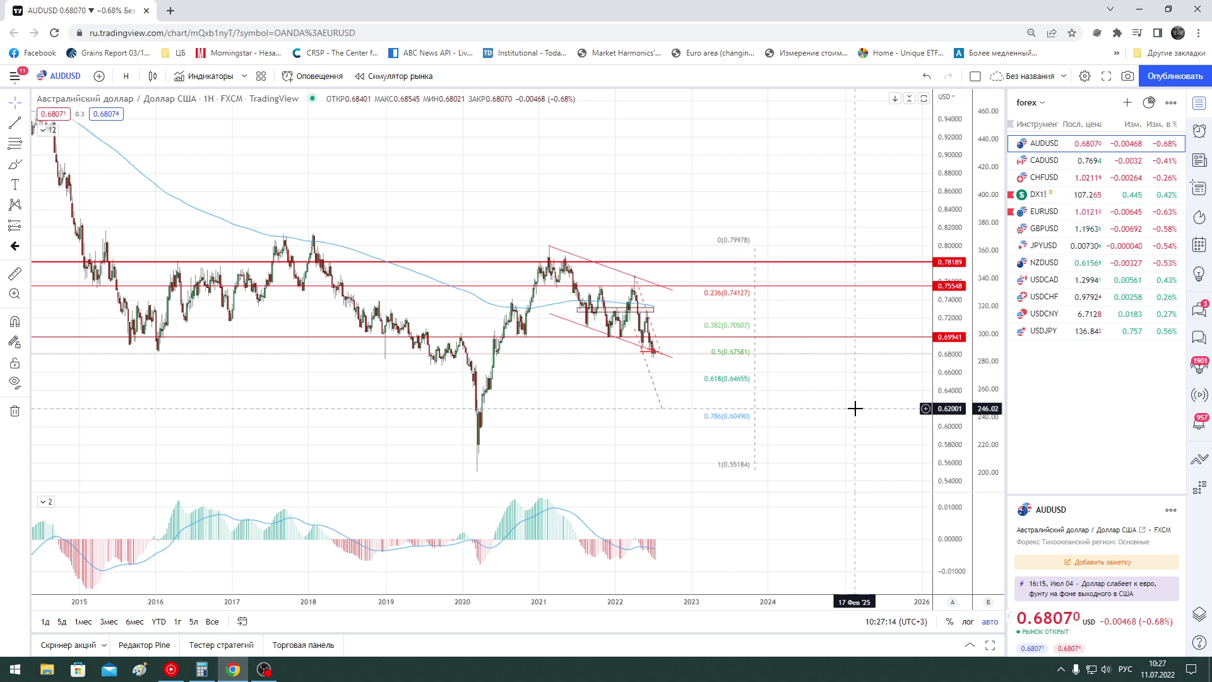
Return AUDUSD to 4-hour candles and switch to NZDUSD
{"action": "left_click", "coordinate": [126, 77]}
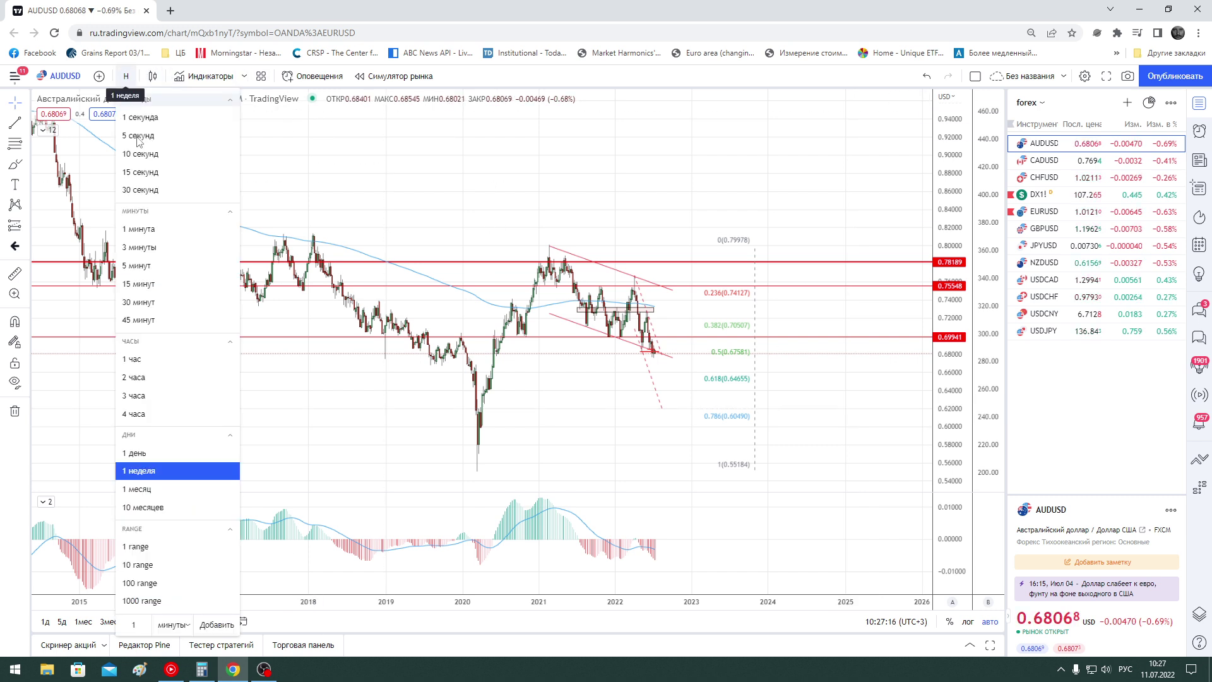
{"action": "left_click", "coordinate": [151, 414]}
{"action": "left_click", "coordinate": [1044, 262]}
{"action": "scroll", "coordinate": [825, 346], "scroll_direction": "down", "scroll_amount": 1}
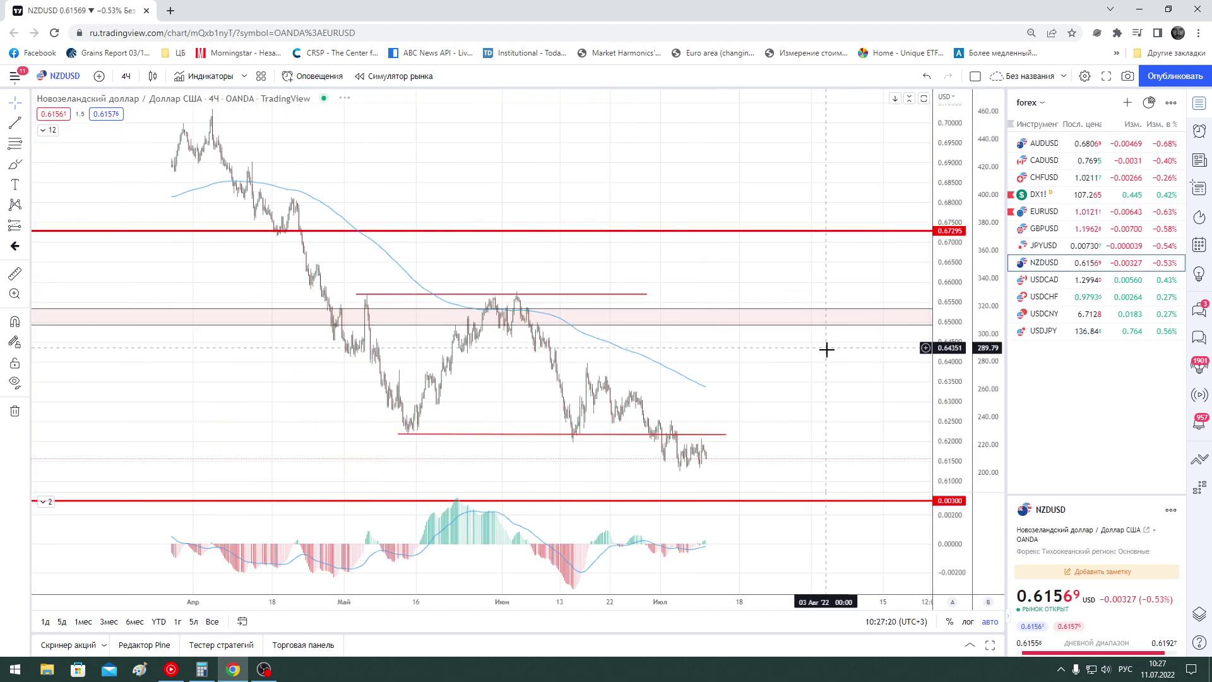
{"action": "scroll", "coordinate": [821, 404], "scroll_direction": "down", "scroll_amount": 2}
{"action": "scroll", "coordinate": [815, 465], "scroll_direction": "down", "scroll_amount": 1}
{"action": "scroll", "coordinate": [814, 467], "scroll_direction": "down", "scroll_amount": 1}
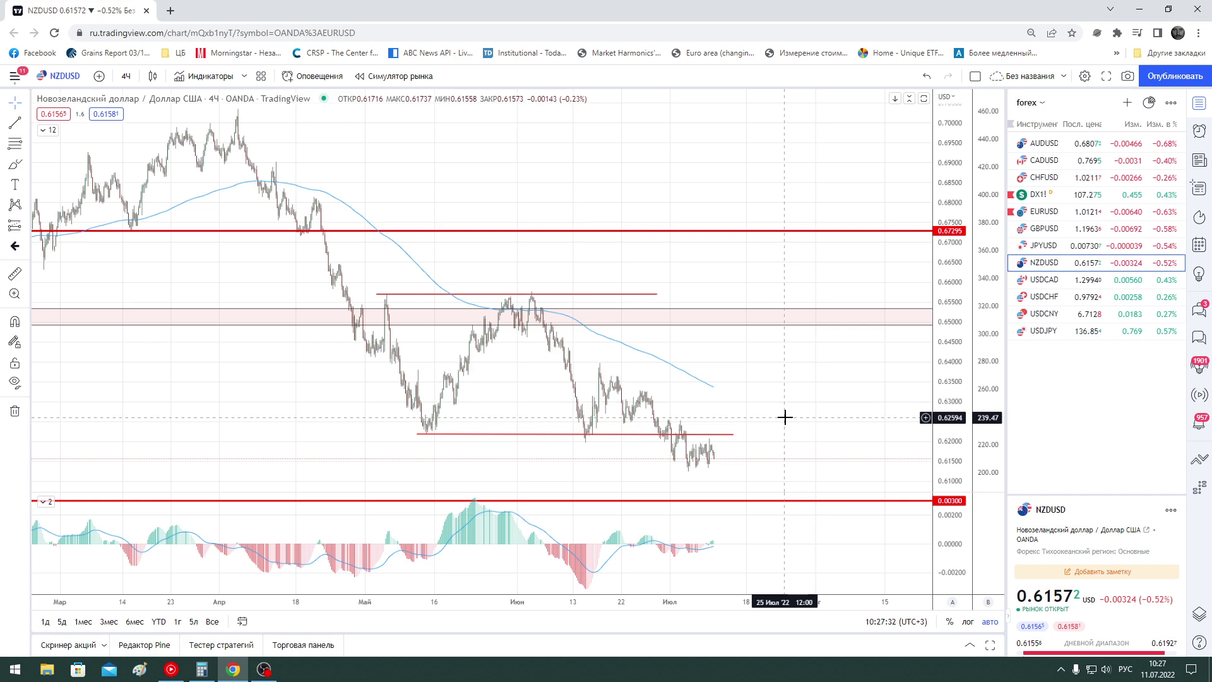
{"action": "scroll", "coordinate": [785, 417], "scroll_direction": "down", "scroll_amount": 2}
{"action": "scroll", "coordinate": [785, 418], "scroll_direction": "down", "scroll_amount": 2}
{"action": "scroll", "coordinate": [785, 420], "scroll_direction": "down", "scroll_amount": 2}
{"action": "scroll", "coordinate": [785, 423], "scroll_direction": "down", "scroll_amount": 2}
{"action": "scroll", "coordinate": [784, 424], "scroll_direction": "up", "scroll_amount": 2}
{"action": "scroll", "coordinate": [784, 425], "scroll_direction": "up", "scroll_amount": 2}
{"action": "scroll", "coordinate": [785, 424], "scroll_direction": "up", "scroll_amount": 2}
{"action": "scroll", "coordinate": [784, 425], "scroll_direction": "up", "scroll_amount": 2}
{"action": "scroll", "coordinate": [784, 424], "scroll_direction": "up", "scroll_amount": 2}
{"action": "scroll", "coordinate": [785, 425], "scroll_direction": "up", "scroll_amount": 2}
{"action": "scroll", "coordinate": [785, 424], "scroll_direction": "up", "scroll_amount": 1}
{"action": "mouse_move", "coordinate": [781, 419]}
{"action": "left_mouse_down"}
{"action": "mouse_move", "coordinate": [785, 361]}
{"action": "mouse_move", "coordinate": [810, 420]}
{"action": "left_mouse_up"}
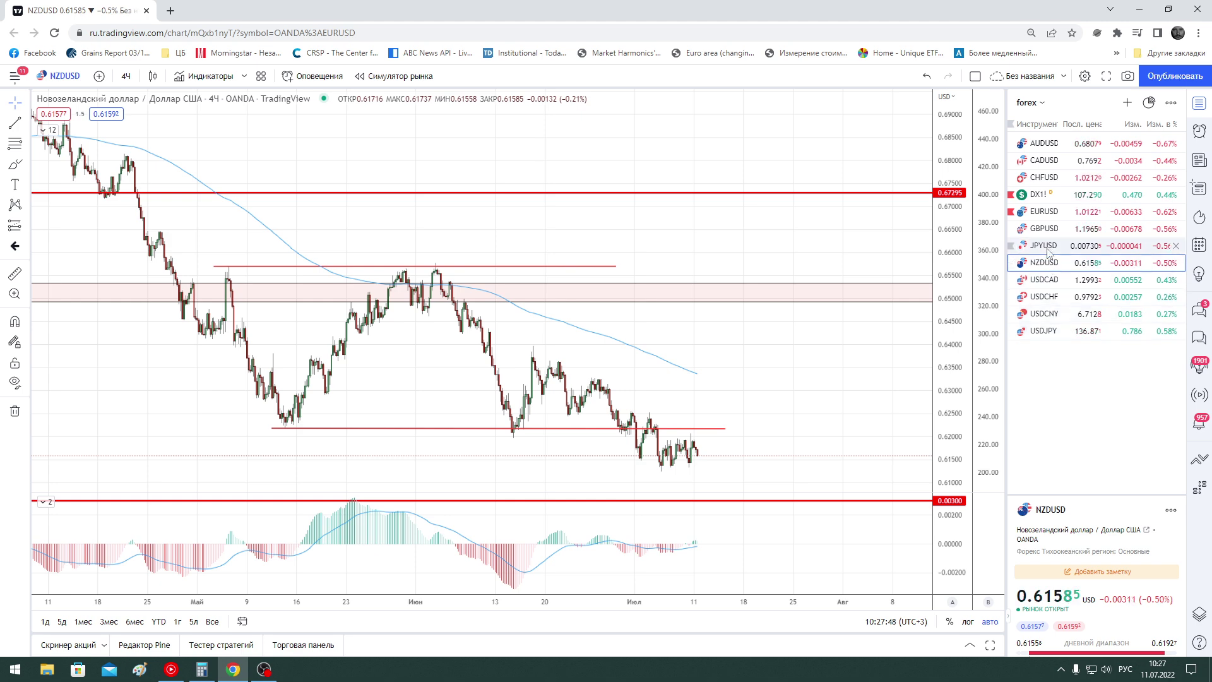
{"action": "left_click", "coordinate": [1043, 331]}
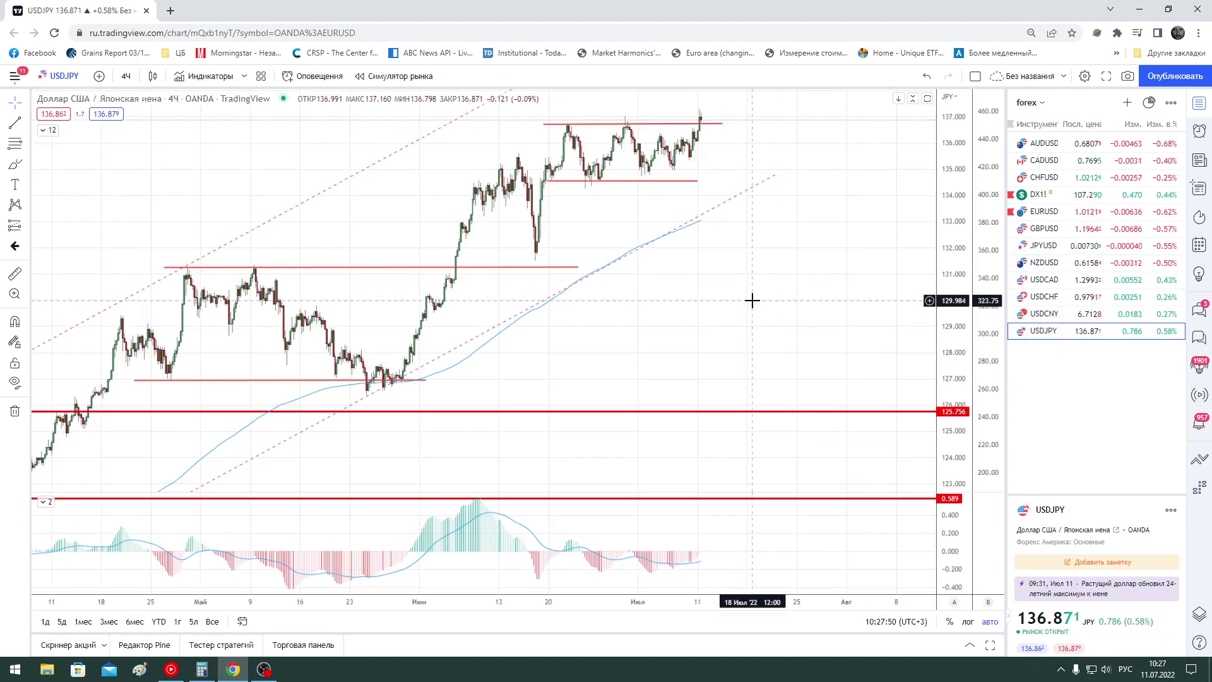
Pan USDJPY to show earlier April price action and center the range
{"action": "left_click_drag", "start_coordinate": [752, 301], "coordinate": [834, 303]}
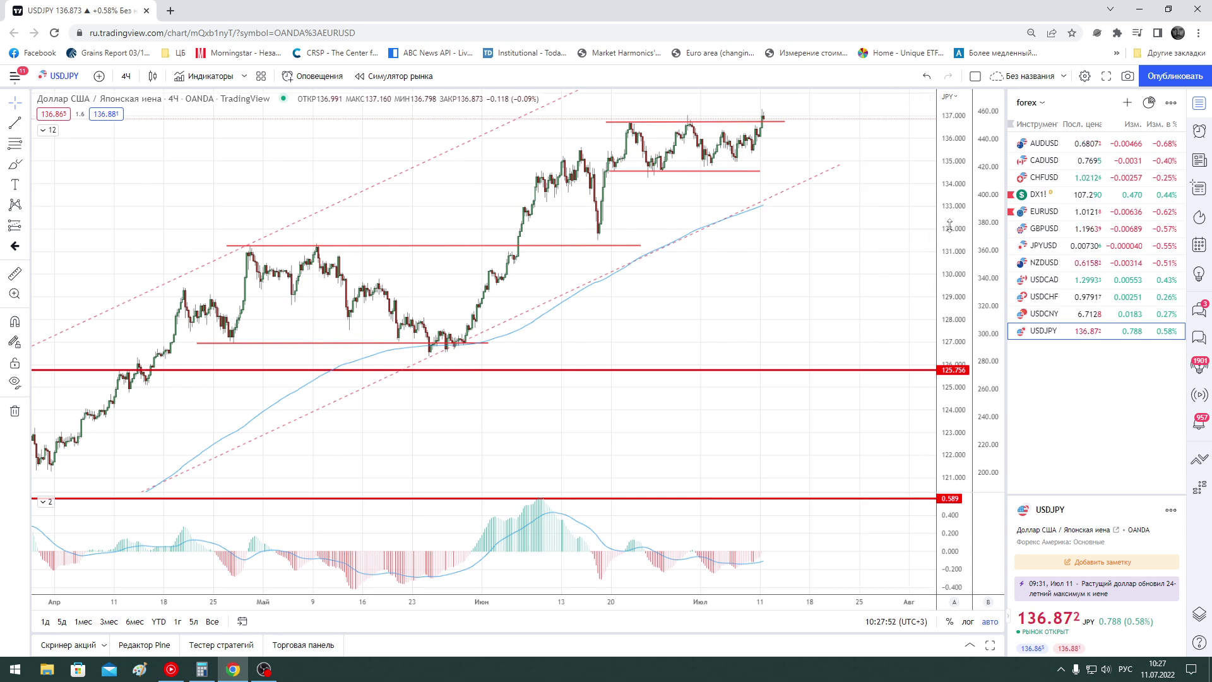
{"action": "left_click_drag", "start_coordinate": [883, 256], "coordinate": [871, 296]}
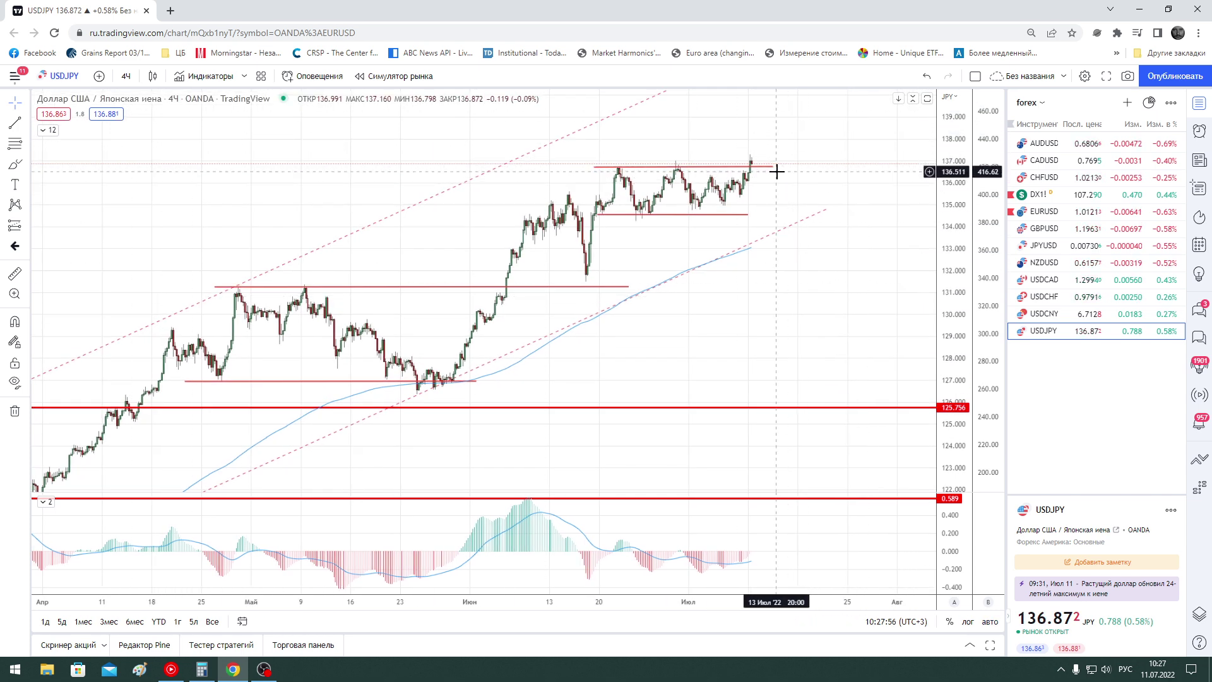
{"action": "mouse_move", "coordinate": [810, 195]}
{"action": "left_mouse_down"}
{"action": "mouse_move", "coordinate": [847, 247]}
{"action": "mouse_move", "coordinate": [845, 307]}
{"action": "left_mouse_up"}
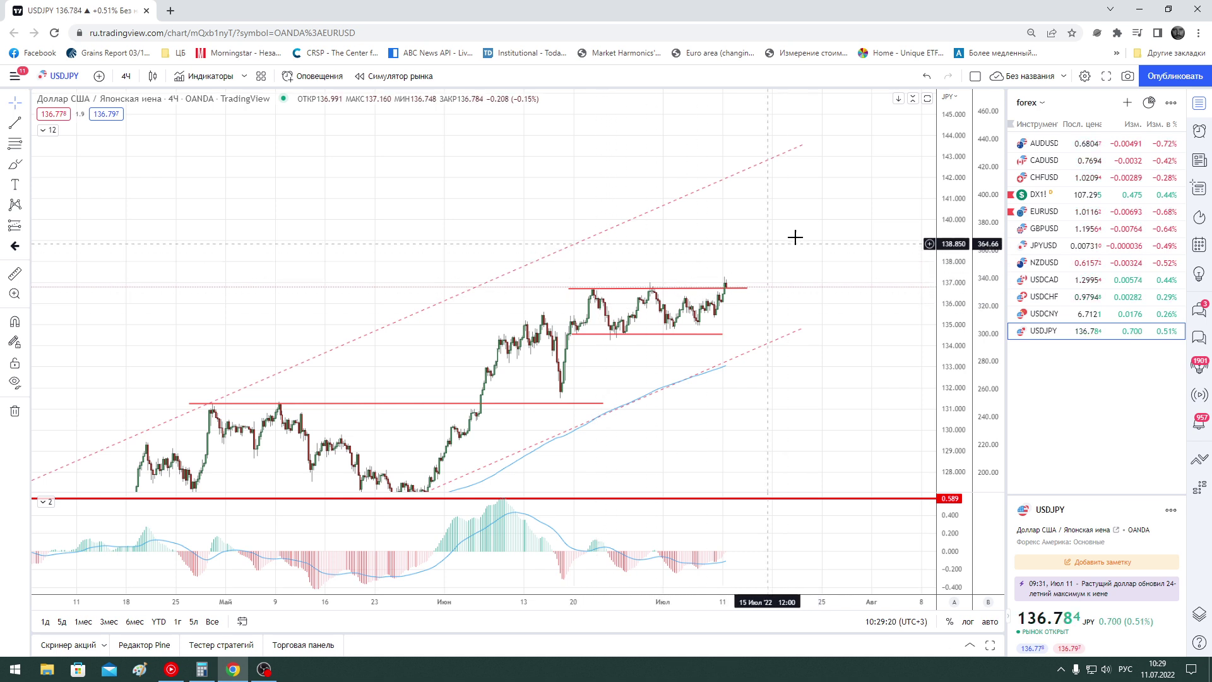
Auto-fit the price scale, zoom in on the latest candles, then load USDCHF
{"action": "double_click", "coordinate": [949, 292]}
{"action": "scroll", "coordinate": [801, 324], "scroll_direction": "up", "scroll_amount": 2}
{"action": "scroll", "coordinate": [704, 338], "scroll_direction": "up", "scroll_amount": 2}
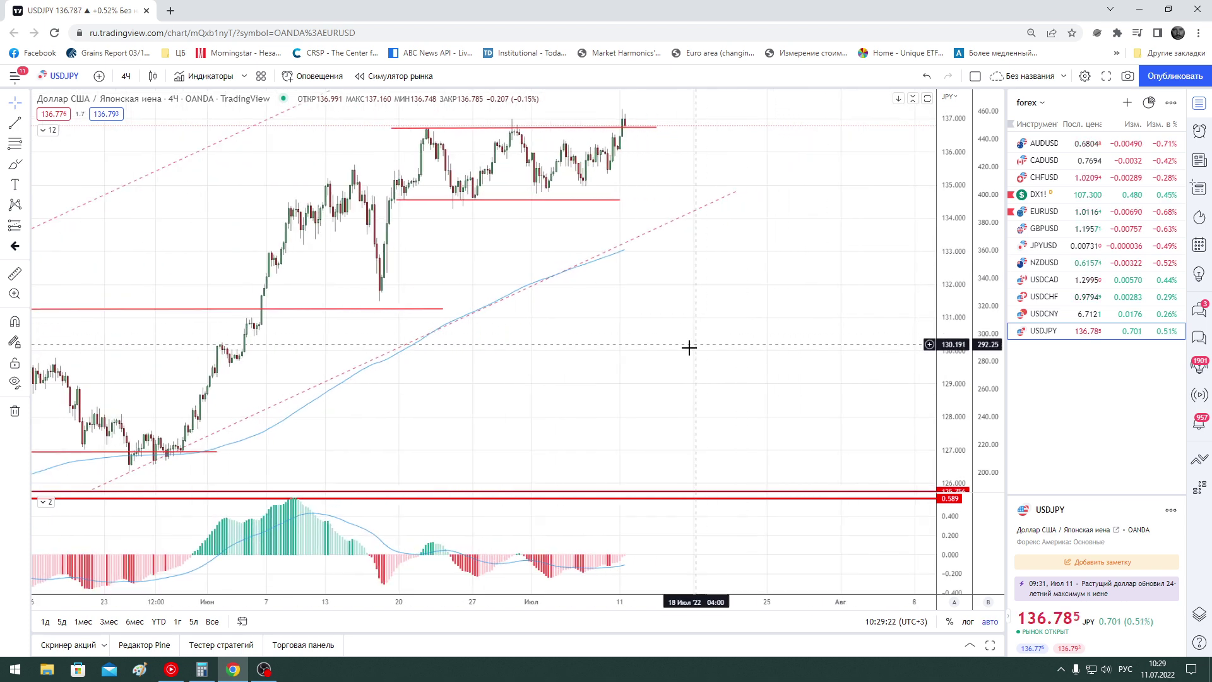
{"action": "scroll", "coordinate": [828, 352], "scroll_direction": "up", "scroll_amount": 1}
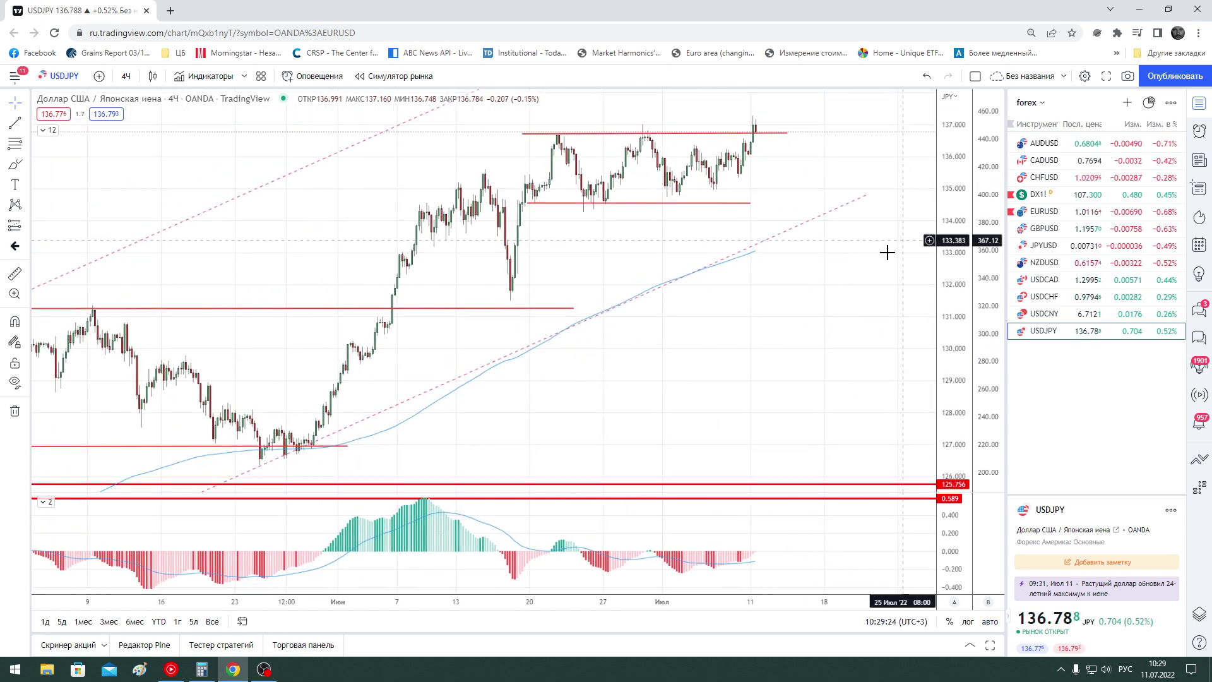
{"action": "left_click_drag", "start_coordinate": [910, 238], "coordinate": [811, 300]}
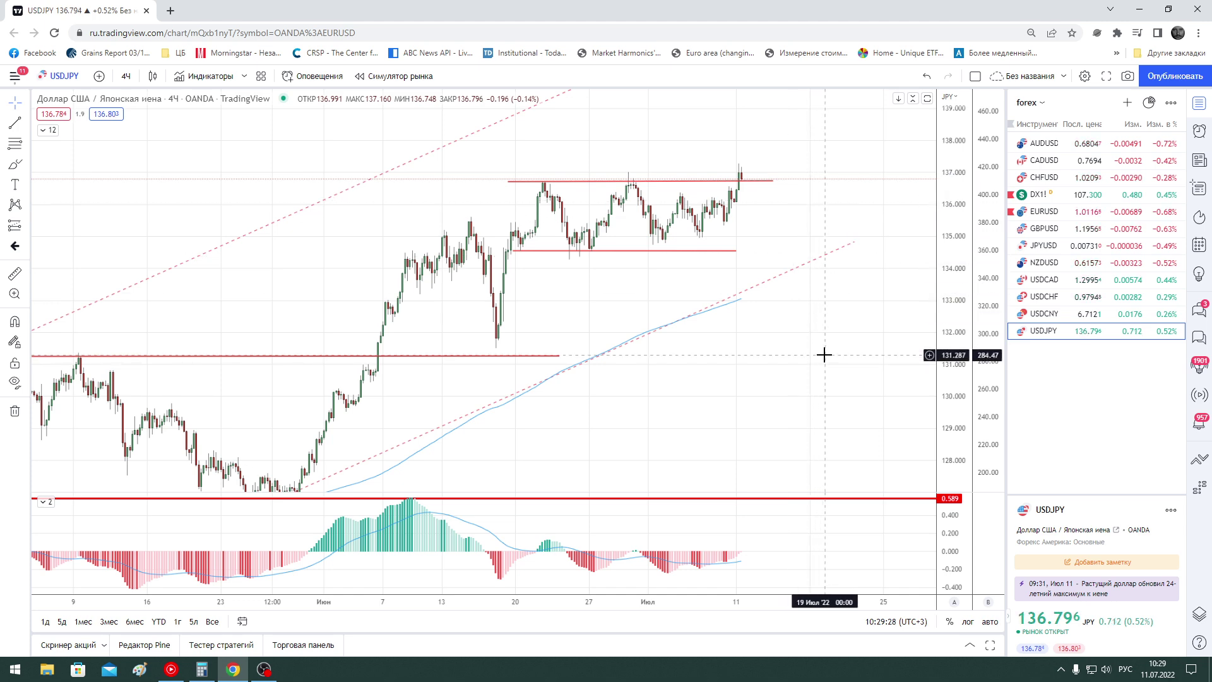
{"action": "left_click", "coordinate": [1045, 297]}
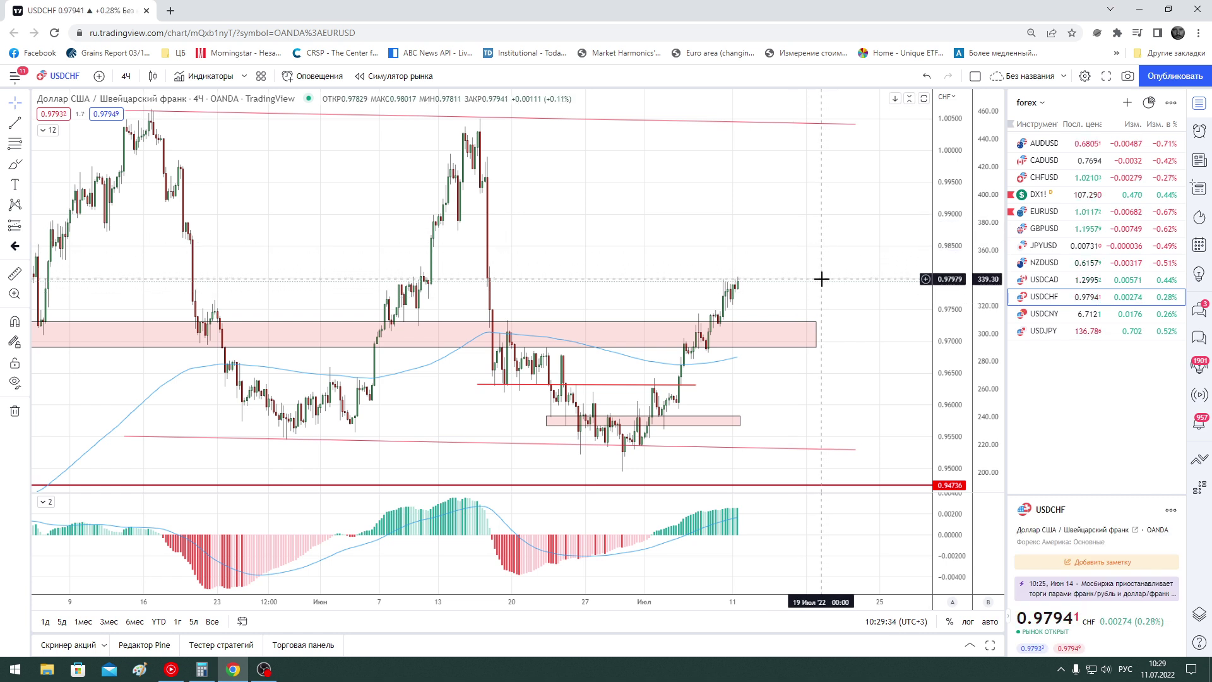
Switch USDCHF to 1-week candles
{"action": "scroll", "coordinate": [821, 278], "scroll_direction": "down", "scroll_amount": 3}
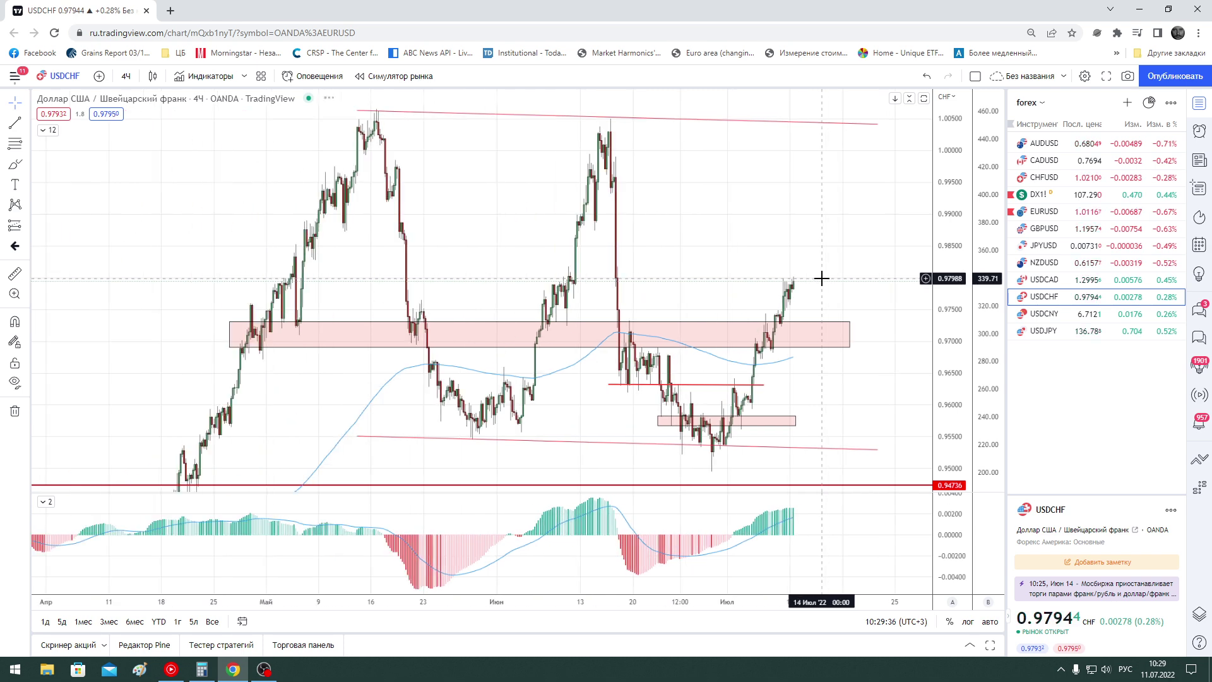
{"action": "scroll", "coordinate": [821, 278], "scroll_direction": "down", "scroll_amount": 2}
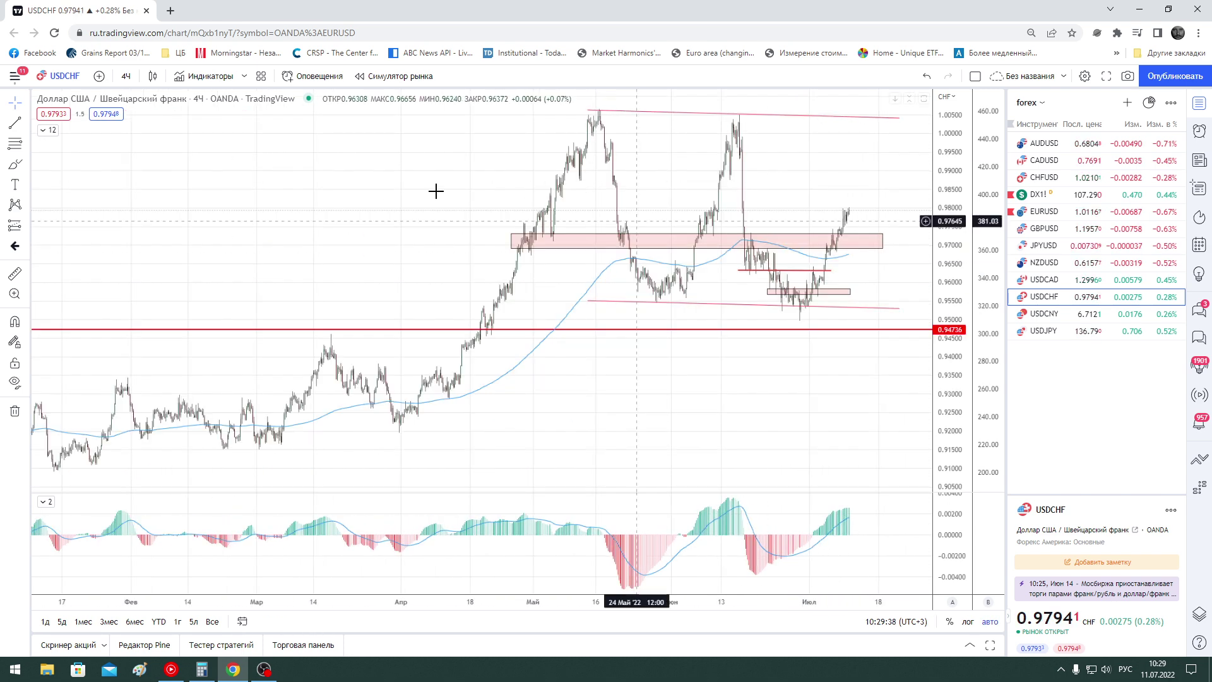
{"action": "left_click", "coordinate": [126, 76]}
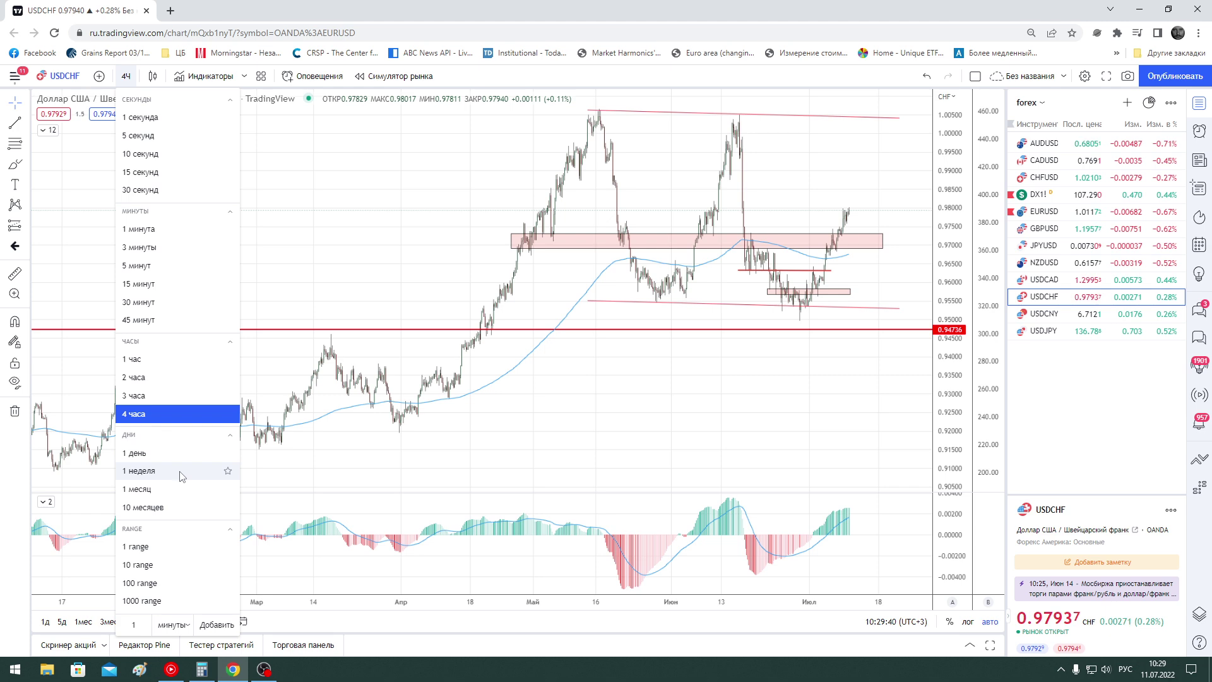
{"action": "left_click", "coordinate": [180, 471]}
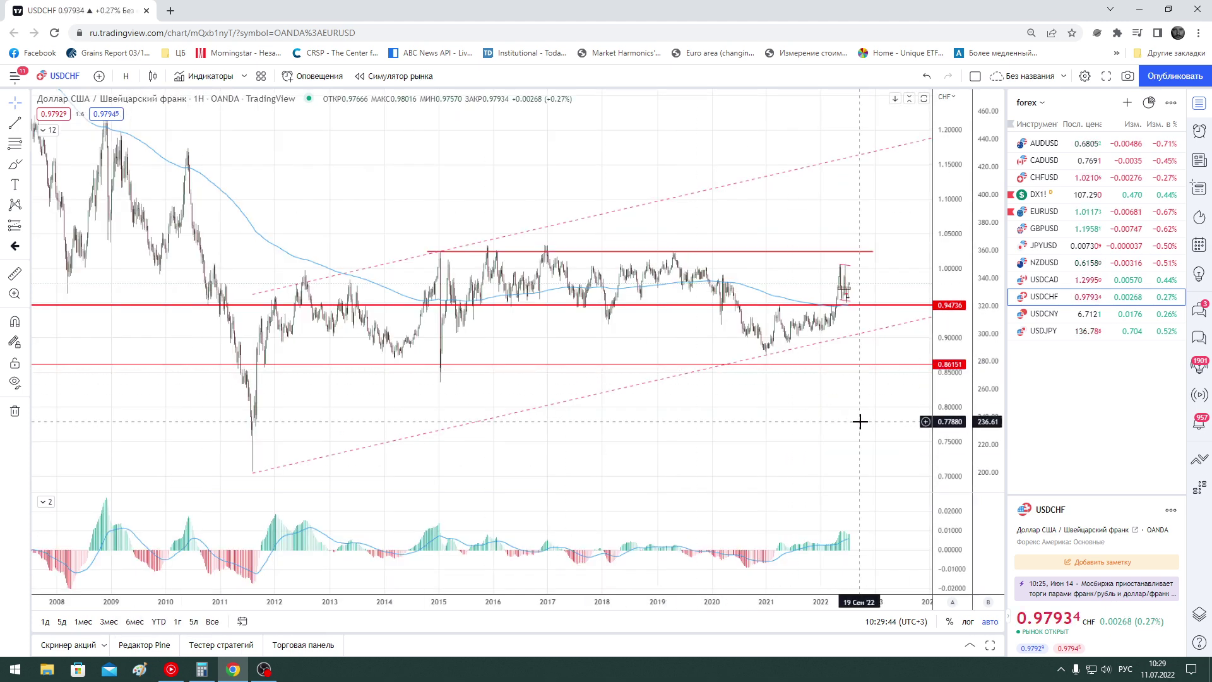
Zoom and pan to show weekly history from 2009 with levels 0.94736 and 0.86151
{"action": "scroll", "coordinate": [850, 359], "scroll_direction": "up", "scroll_amount": 5}
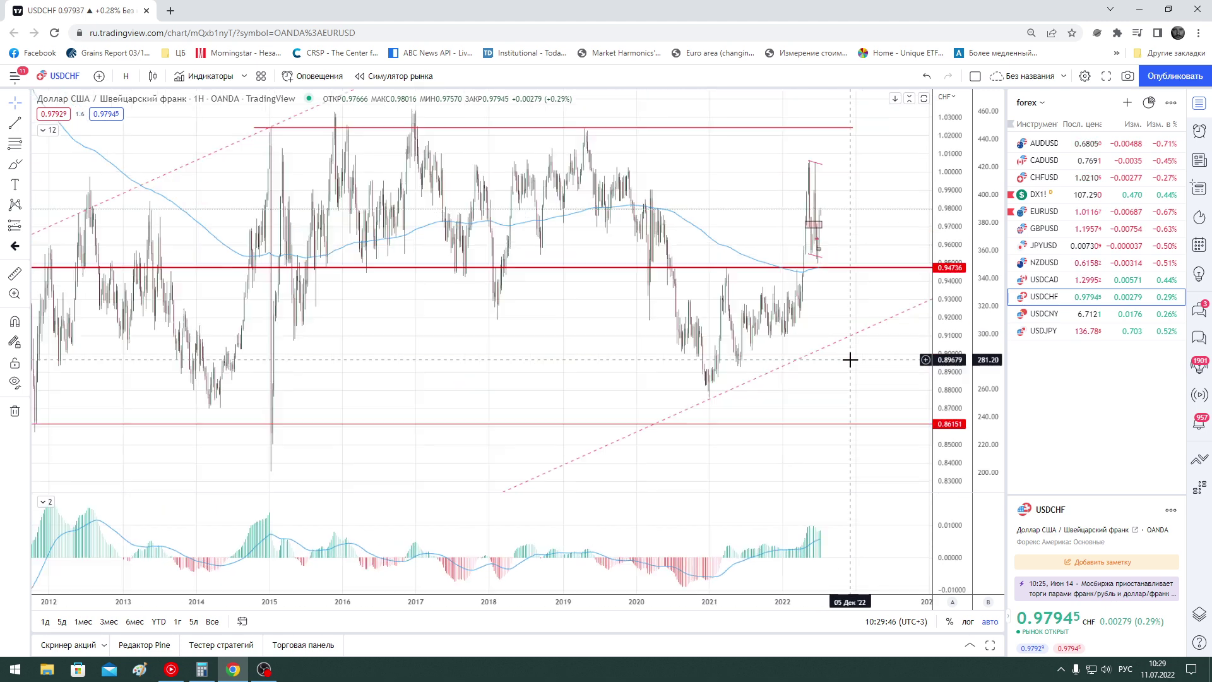
{"action": "scroll", "coordinate": [850, 360], "scroll_direction": "up", "scroll_amount": 2}
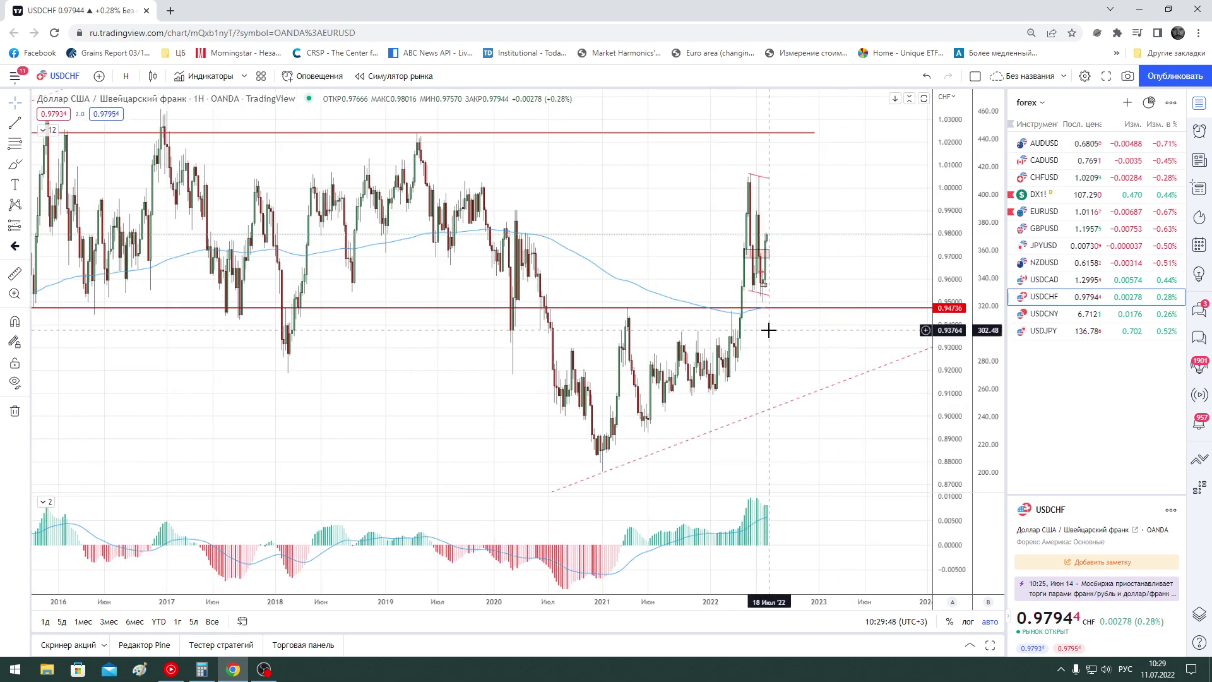
{"action": "scroll", "coordinate": [857, 425], "scroll_direction": "down", "scroll_amount": 3}
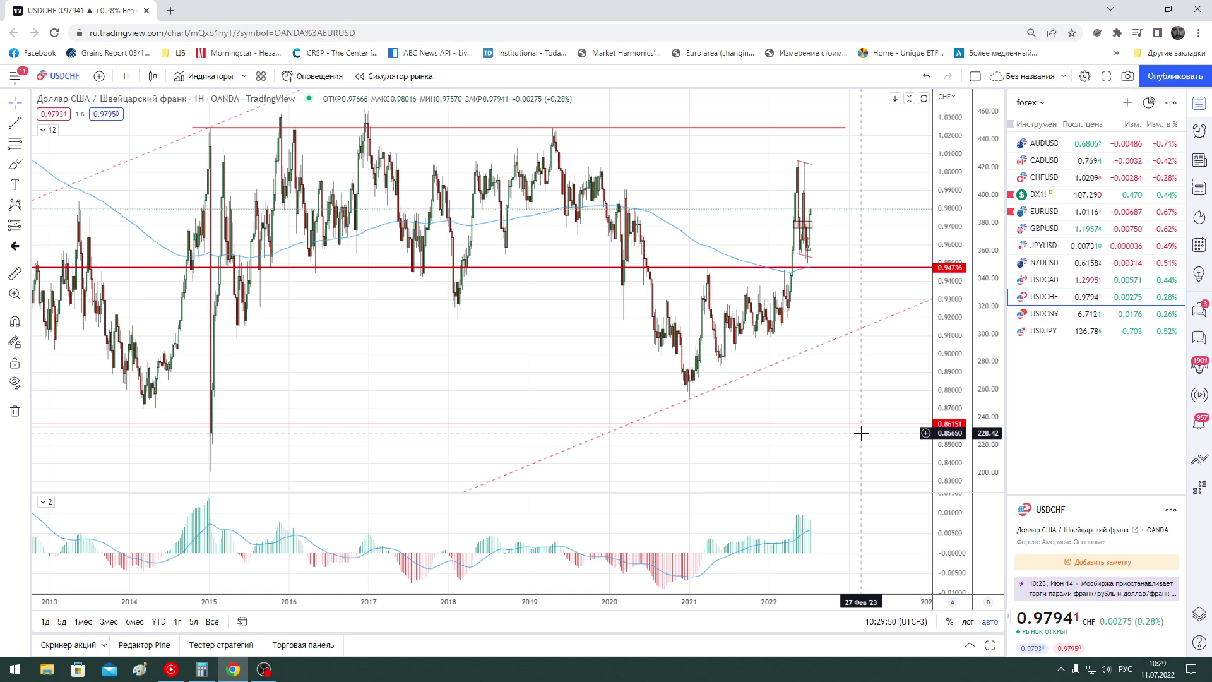
{"action": "scroll", "coordinate": [861, 434], "scroll_direction": "down", "scroll_amount": 1}
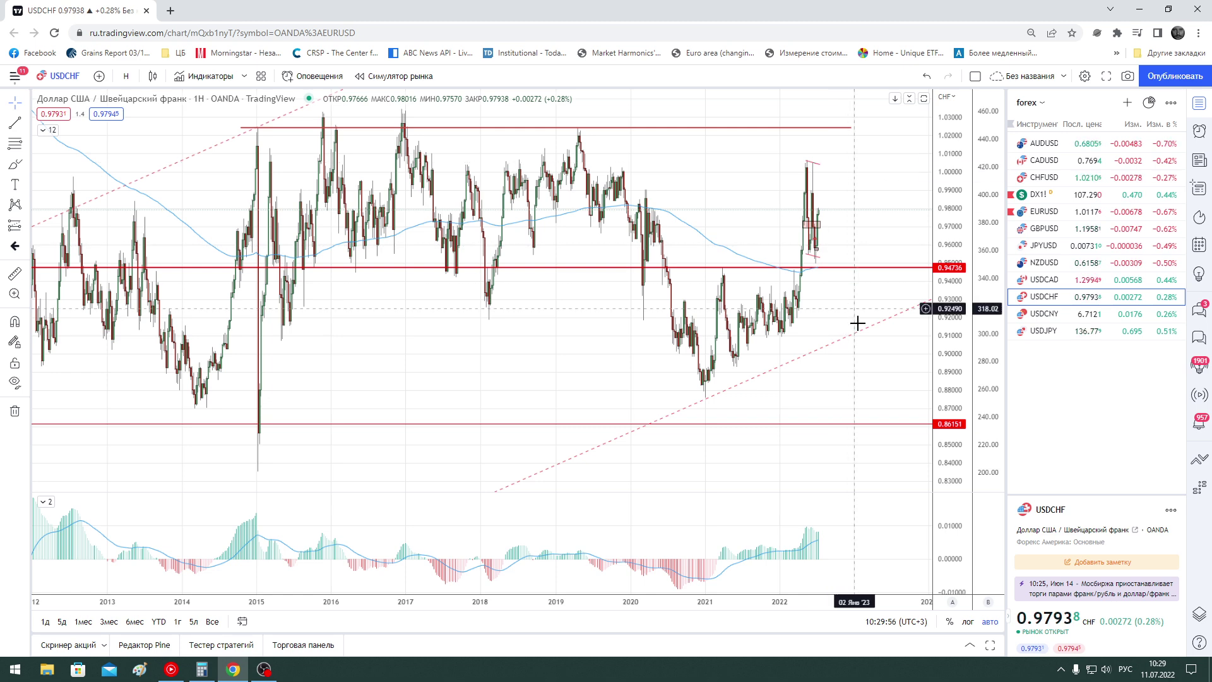
{"action": "scroll", "coordinate": [859, 465], "scroll_direction": "down", "scroll_amount": 3}
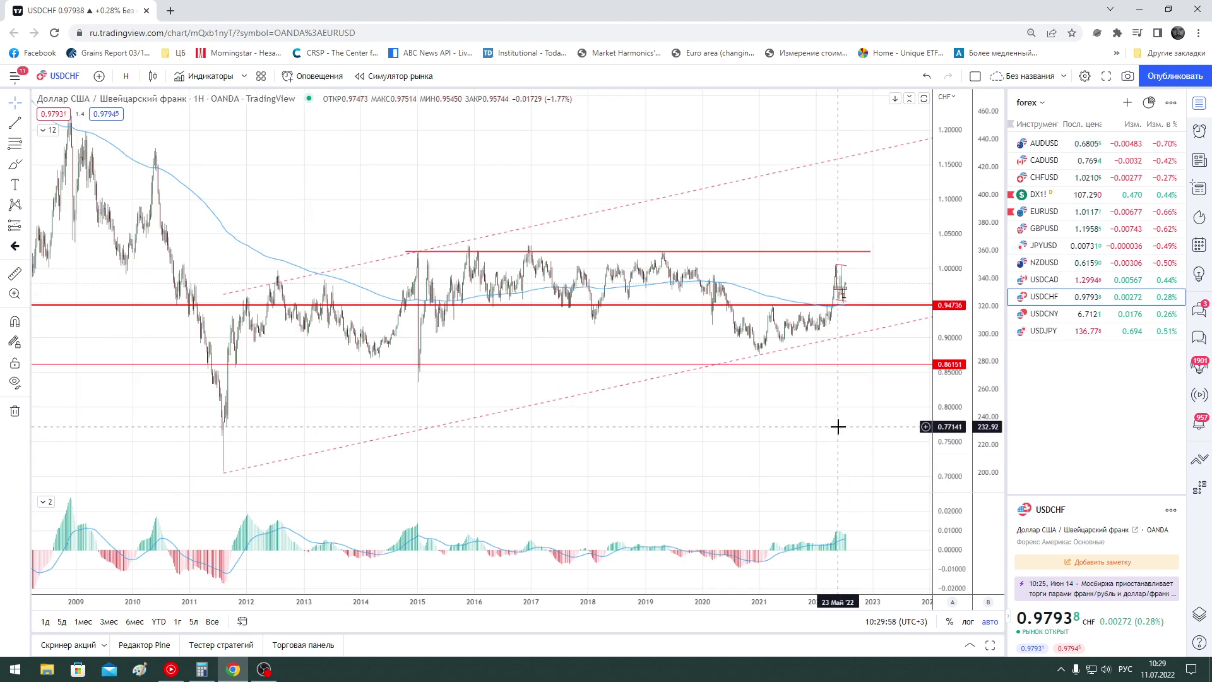
{"action": "left_click_drag", "start_coordinate": [832, 208], "coordinate": [802, 205]}
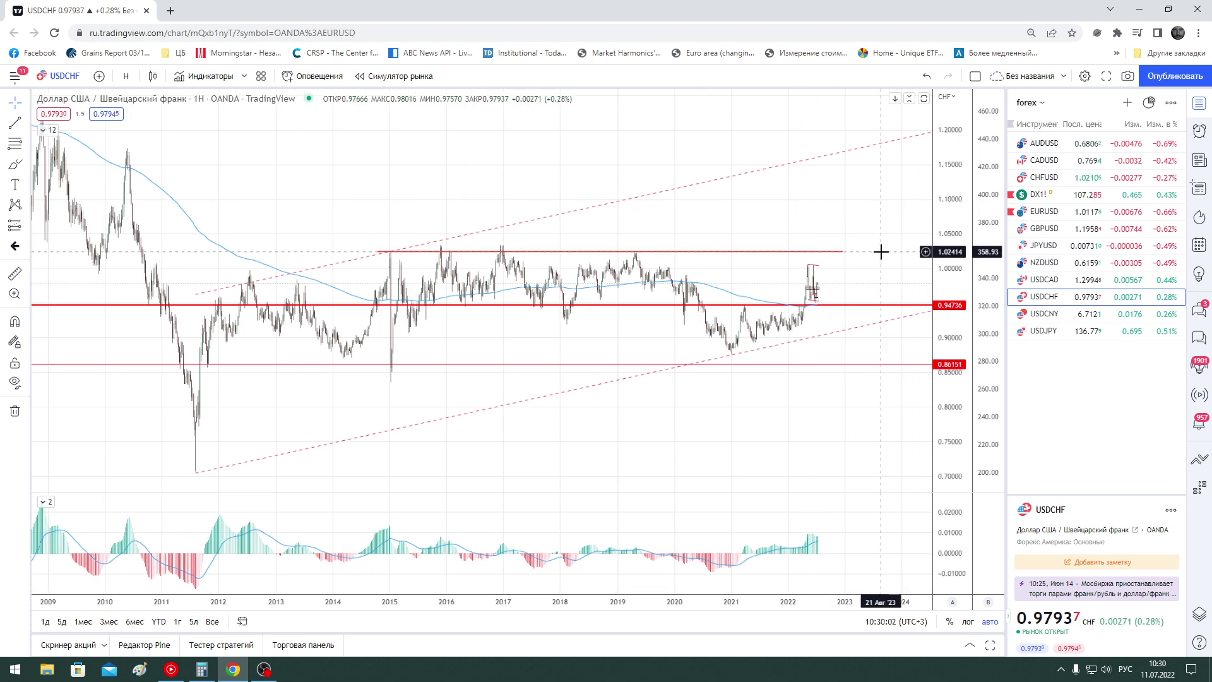
{"action": "left_click", "coordinate": [126, 76]}
Return USDCHF to 4-hour candles and zoom in on the rally above 0.97
{"action": "left_click", "coordinate": [148, 414]}
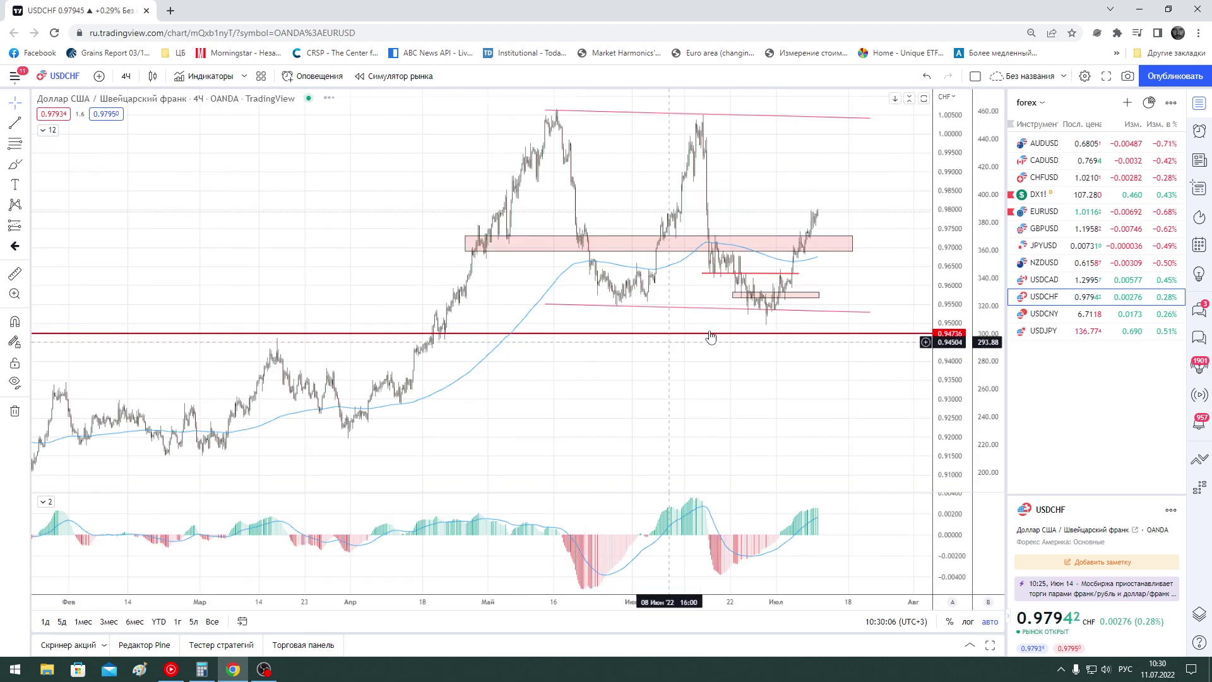
{"action": "scroll", "coordinate": [805, 349], "scroll_direction": "up", "scroll_amount": 1}
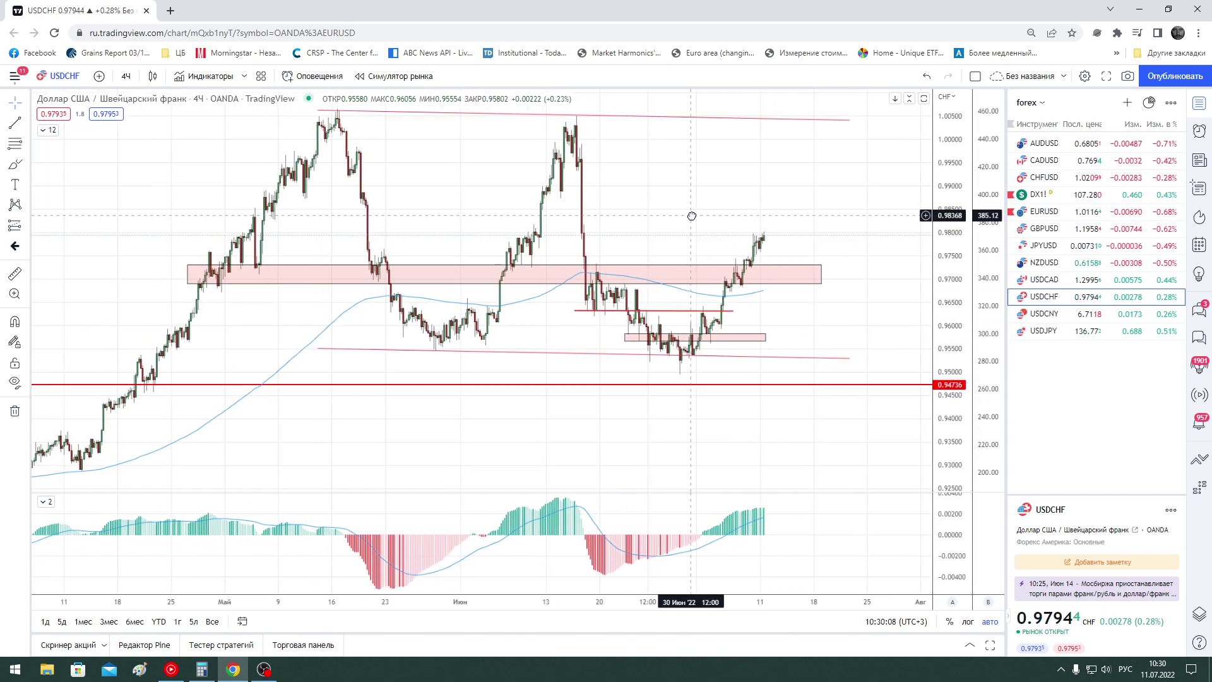
{"action": "scroll", "coordinate": [714, 215], "scroll_direction": "up", "scroll_amount": 1}
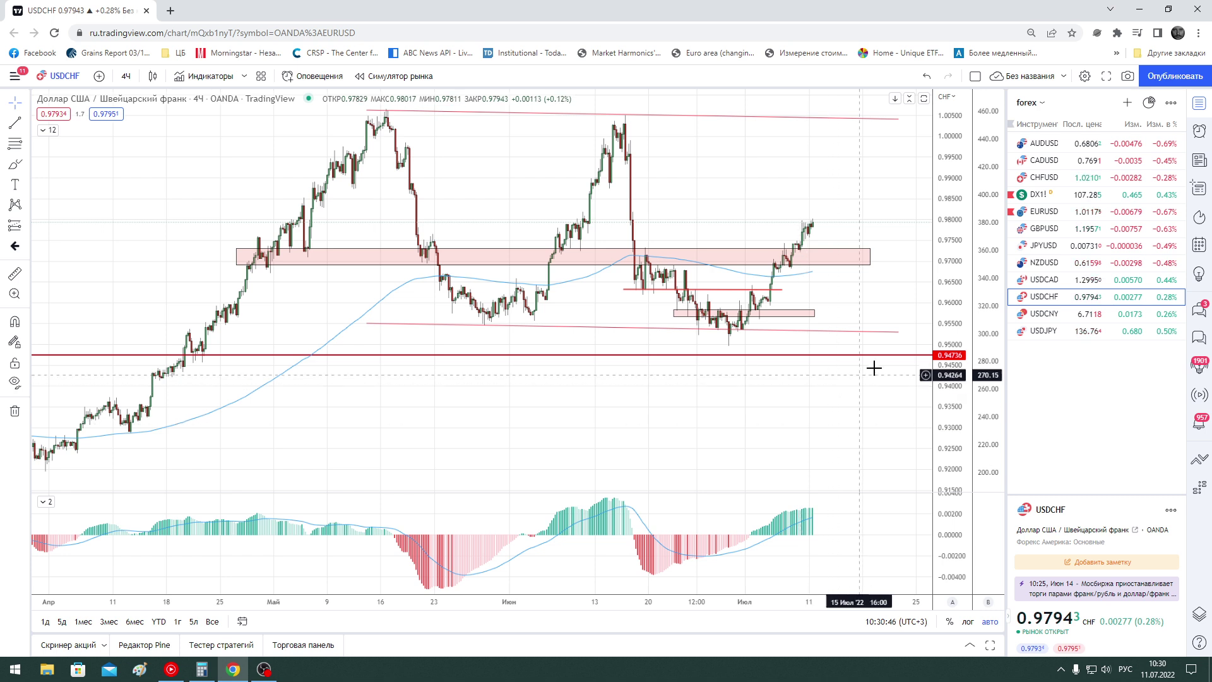
Switch to the commodity watchlist and open the UKOIL chart
{"action": "left_click", "coordinate": [1028, 102]}
{"action": "left_click", "coordinate": [1054, 264]}
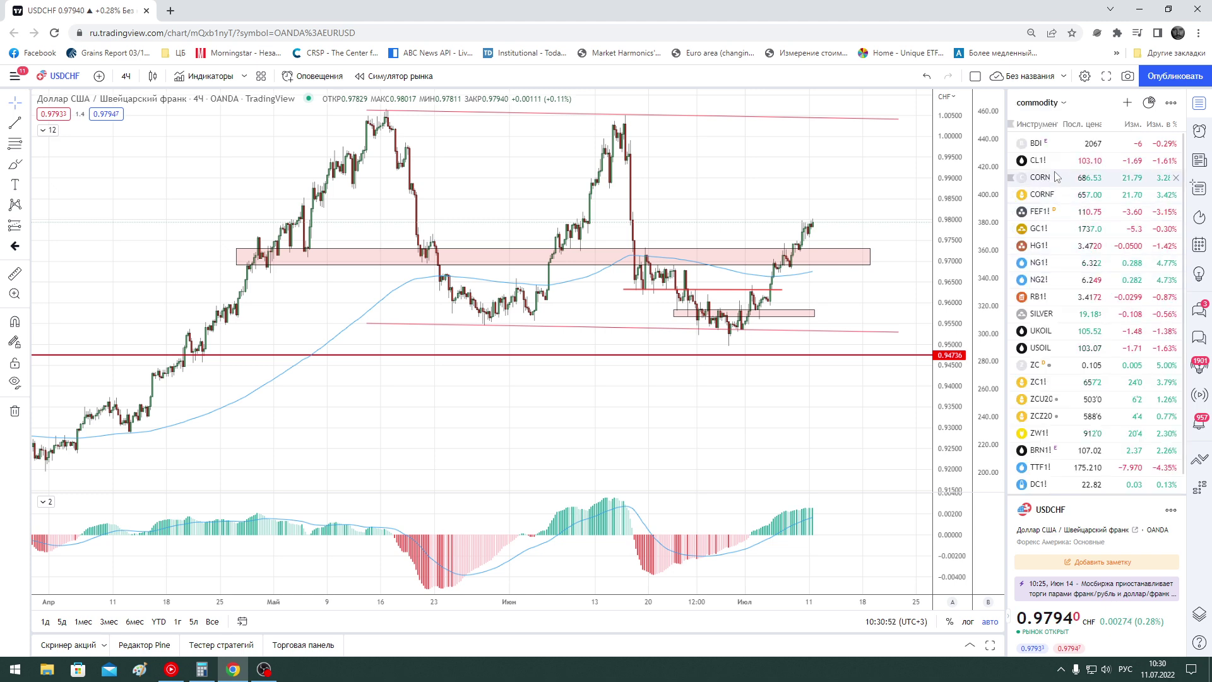
{"action": "left_click", "coordinate": [1058, 333]}
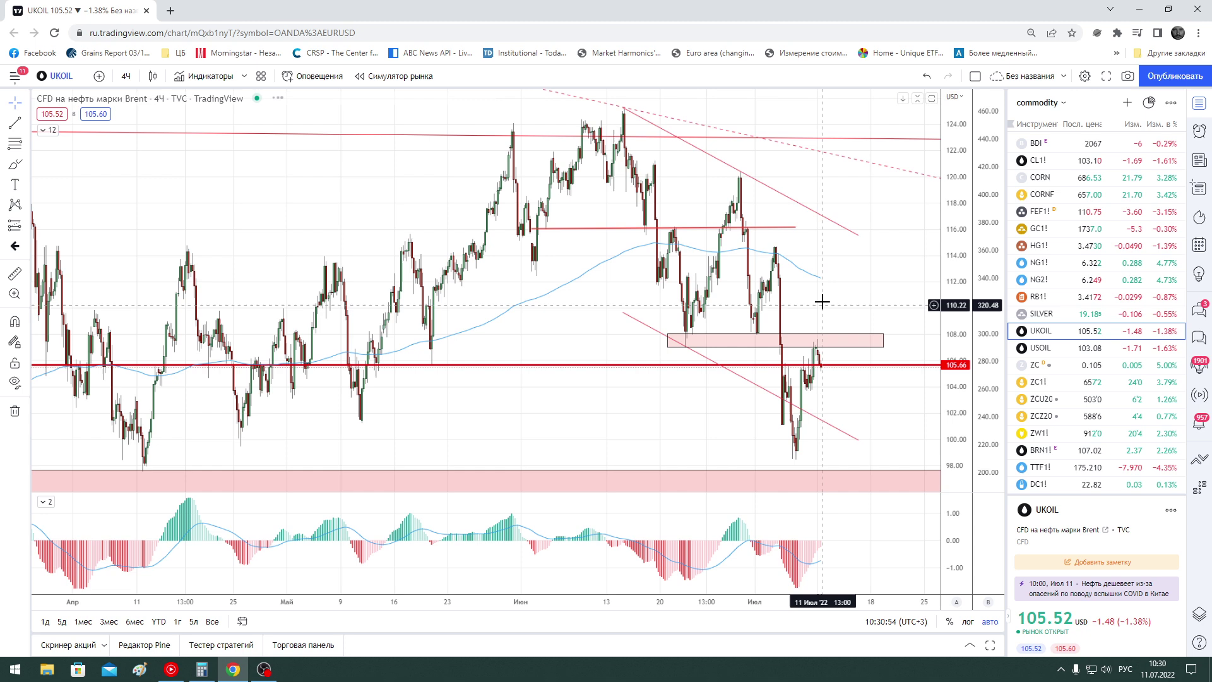
Zoom out UKOIL so its 4-hour history reaches back to February
{"action": "scroll", "coordinate": [862, 291], "scroll_direction": "down", "scroll_amount": 1}
{"action": "scroll", "coordinate": [862, 291], "scroll_direction": "down", "scroll_amount": 1}
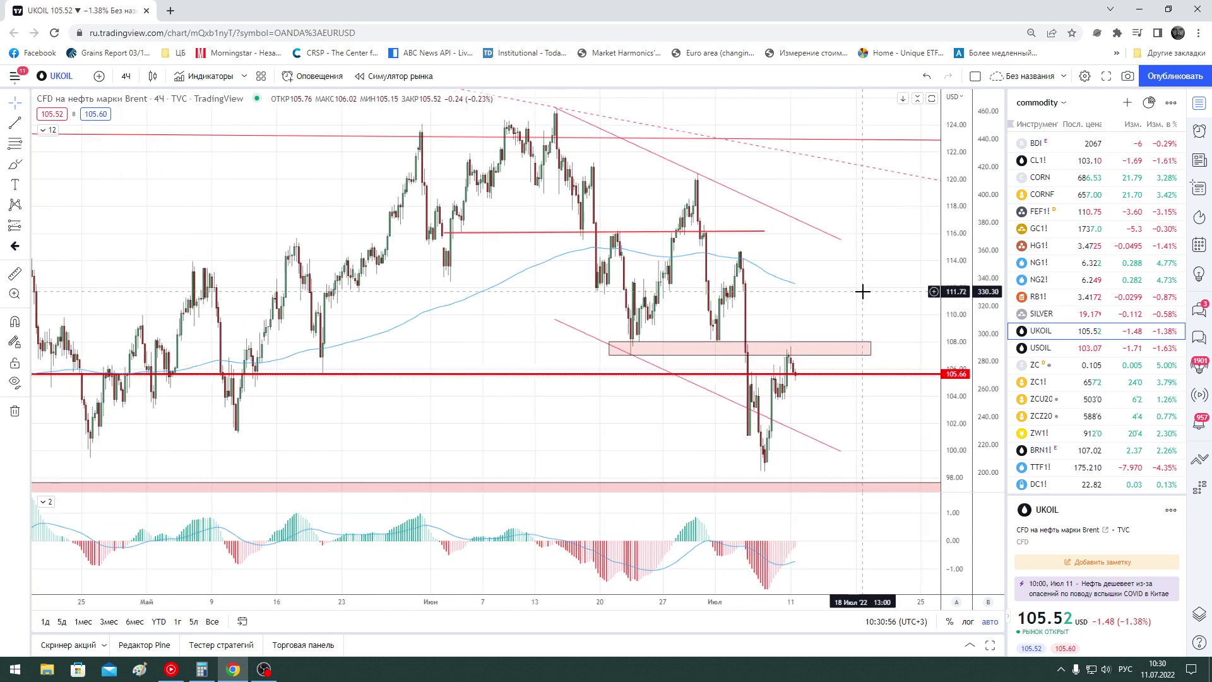
{"action": "scroll", "coordinate": [863, 291], "scroll_direction": "down", "scroll_amount": 1}
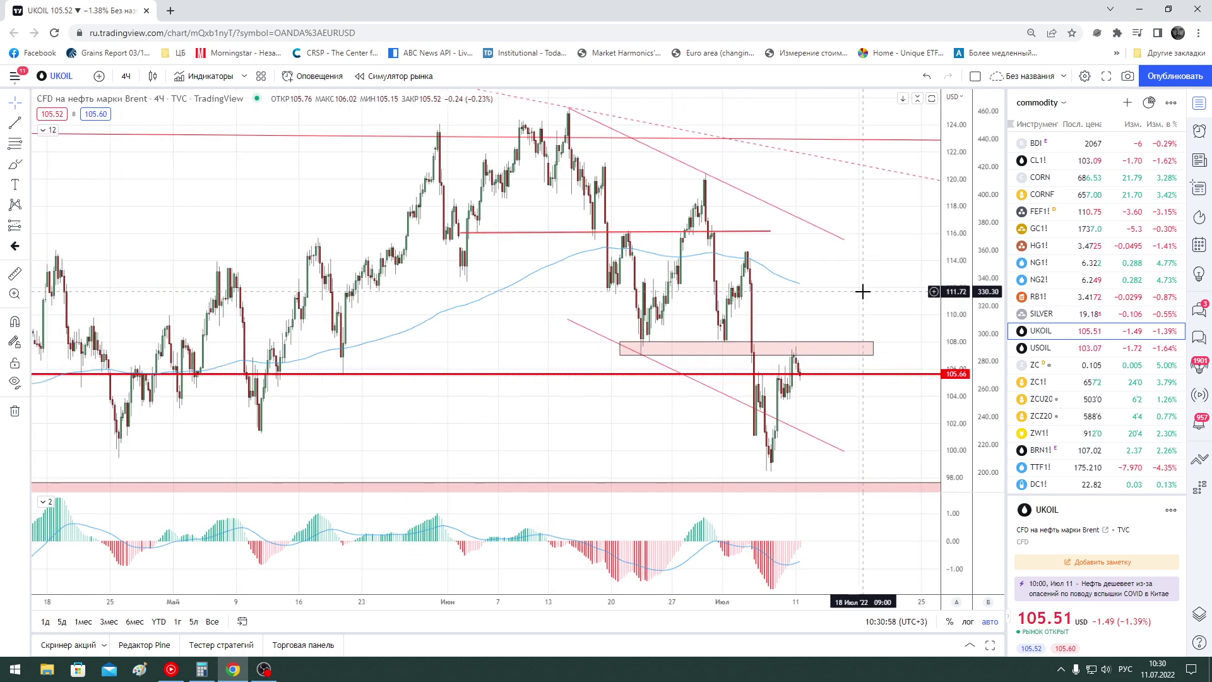
{"action": "scroll", "coordinate": [862, 291], "scroll_direction": "down", "scroll_amount": 1}
{"action": "scroll", "coordinate": [863, 291], "scroll_direction": "down", "scroll_amount": 1}
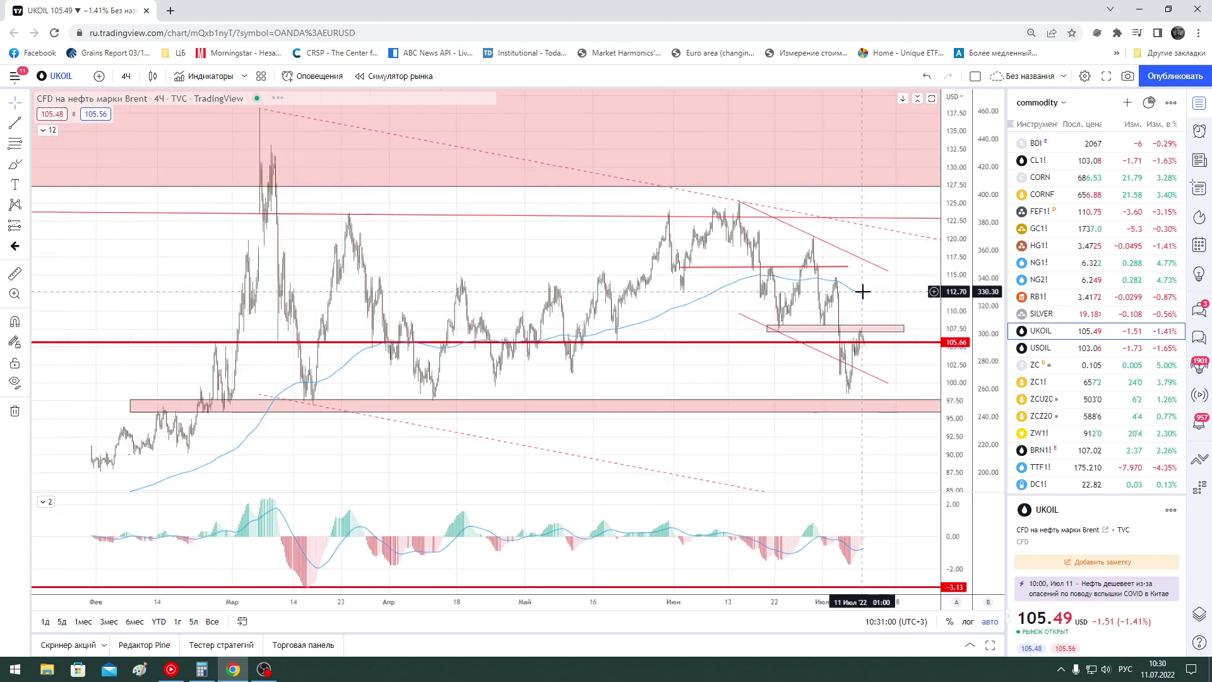
{"action": "scroll", "coordinate": [863, 291], "scroll_direction": "down", "scroll_amount": 1}
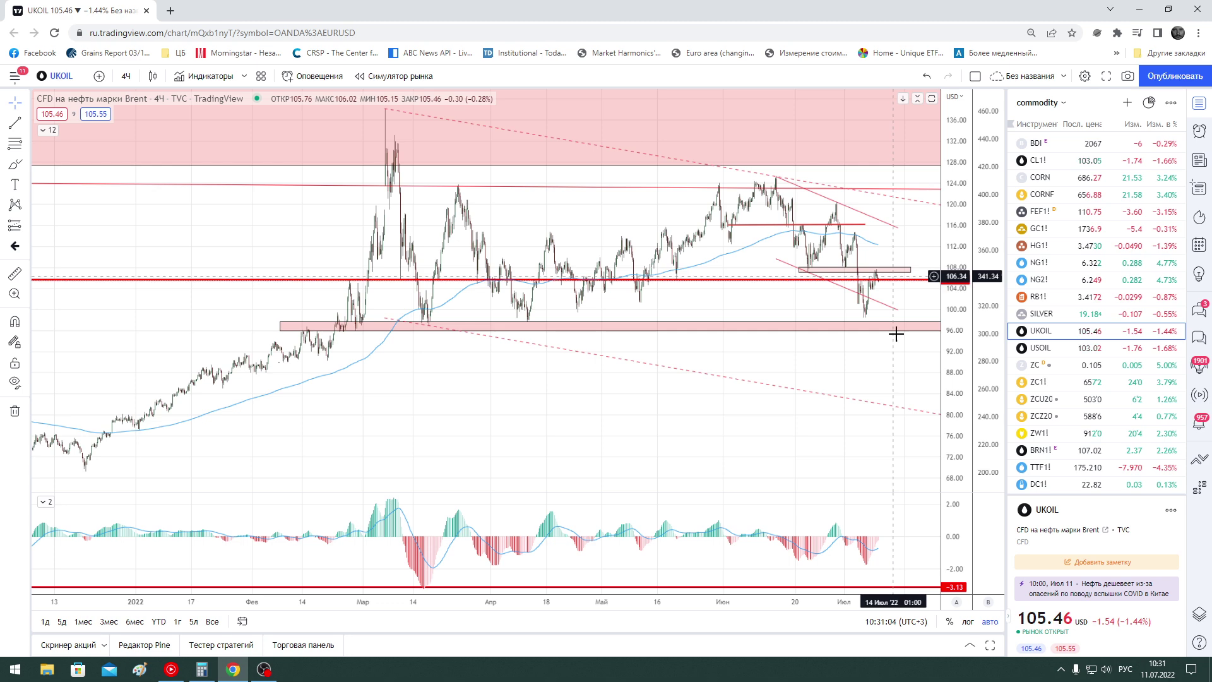
{"action": "scroll", "coordinate": [758, 370], "scroll_direction": "down", "scroll_amount": 1}
{"action": "scroll", "coordinate": [757, 369], "scroll_direction": "up", "scroll_amount": 2}
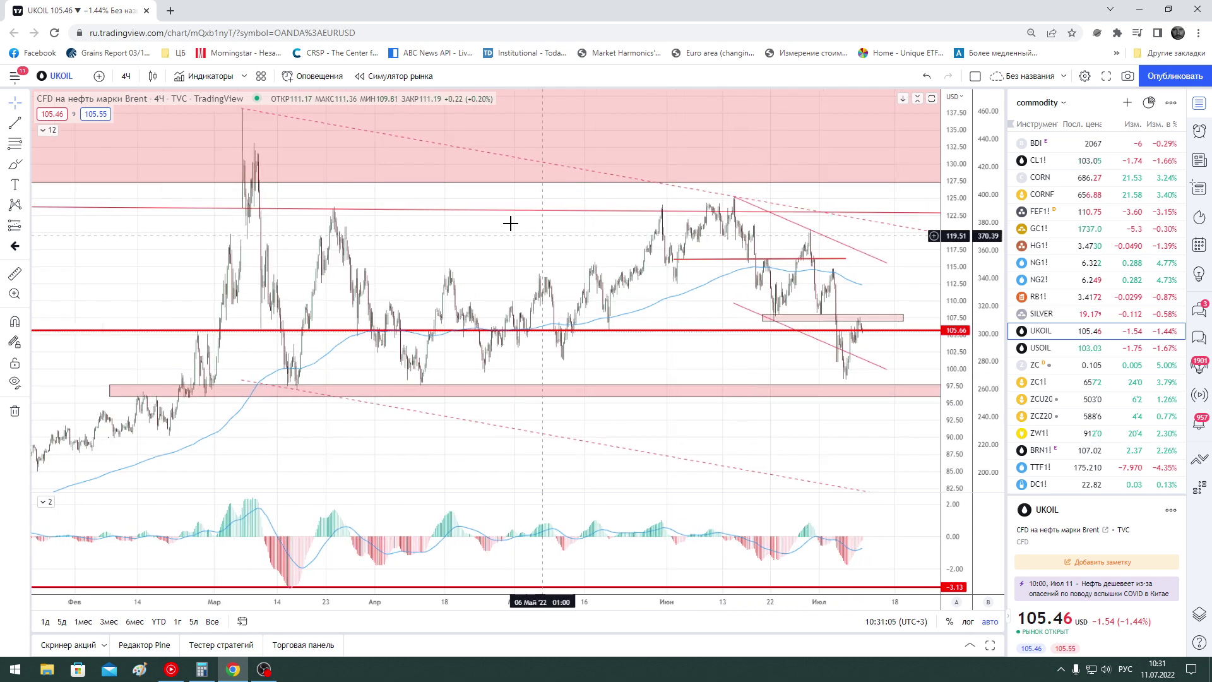
Draw a parallel channel from the late-June high along Brent's drop into July
{"action": "left_click", "coordinate": [28, 128]}
{"action": "left_click", "coordinate": [82, 351]}
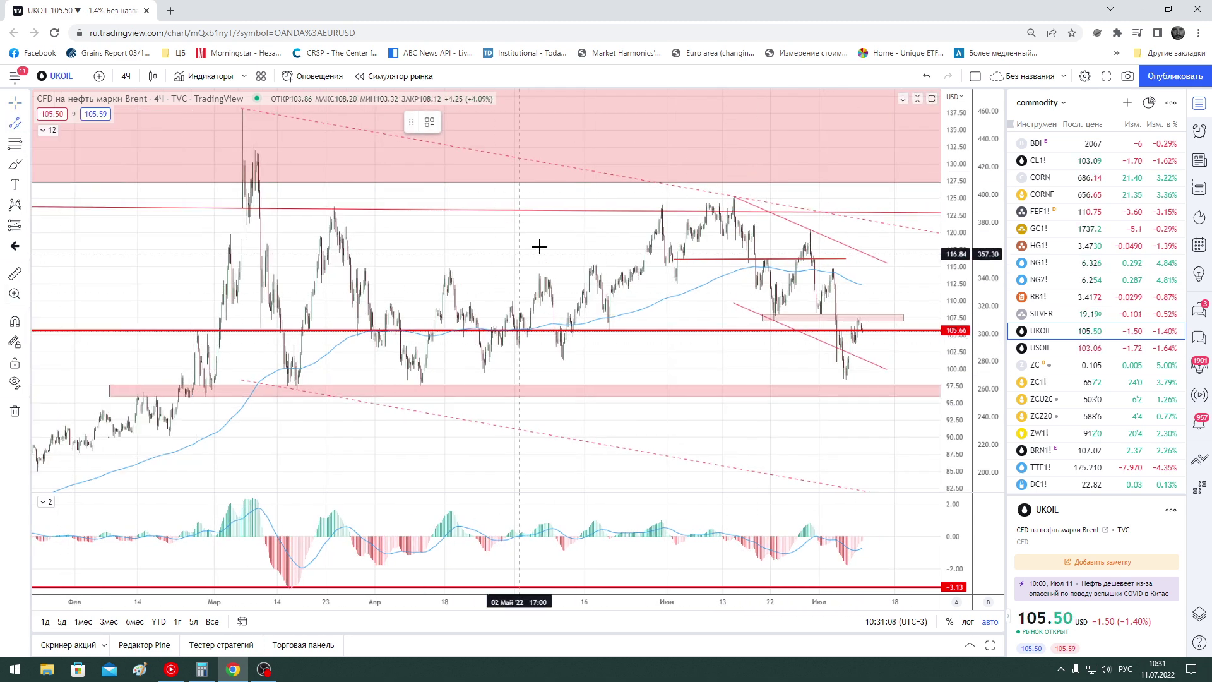
{"action": "left_click", "coordinate": [810, 228]}
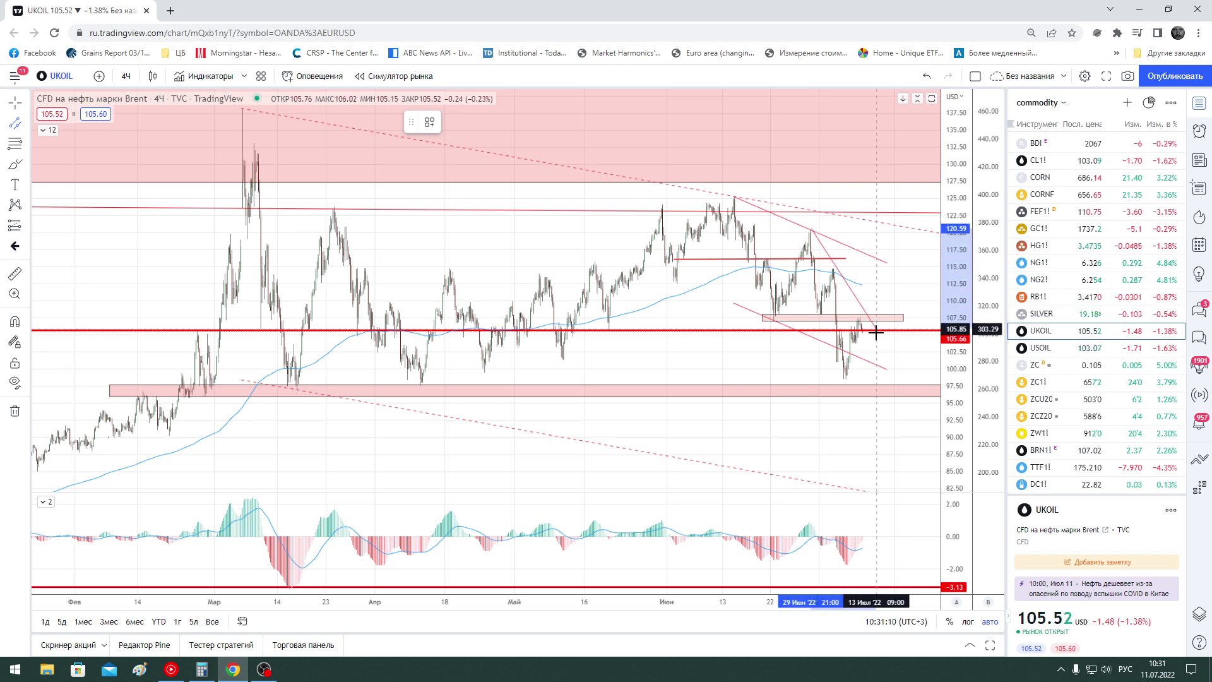
{"action": "left_click", "coordinate": [877, 347]}
{"action": "left_click", "coordinate": [844, 365]}
{"action": "left_click", "coordinate": [884, 289]}
{"action": "scroll", "coordinate": [893, 290], "scroll_direction": "up", "scroll_amount": 1}
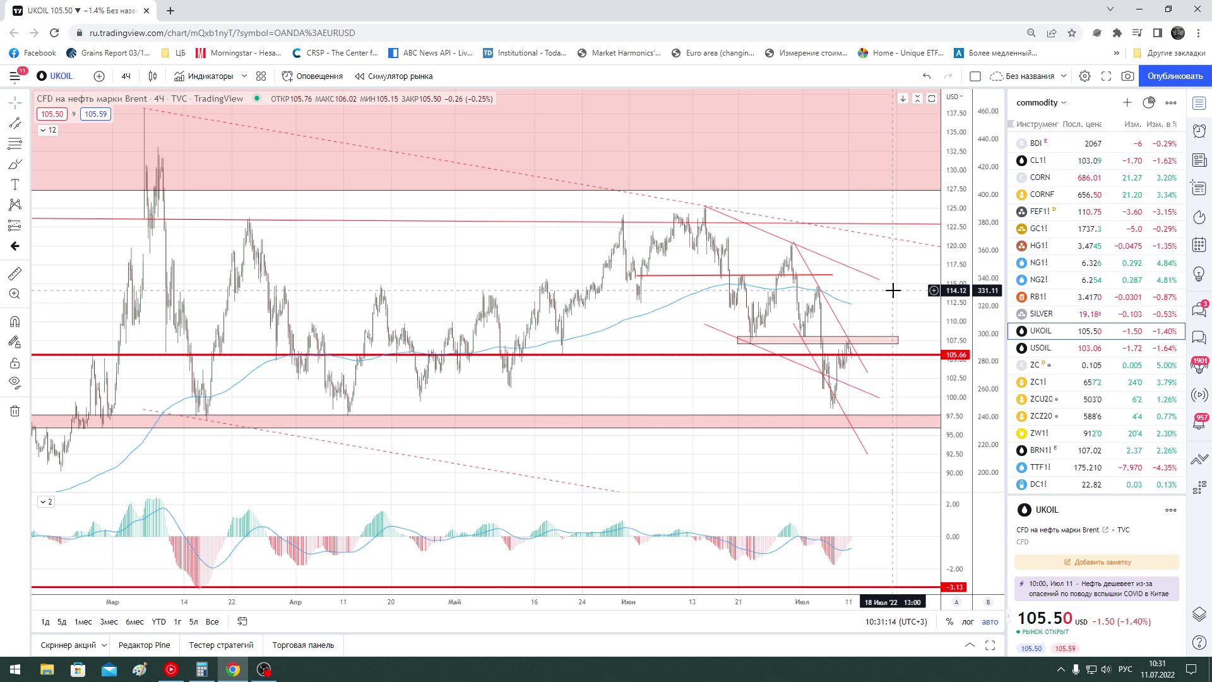
{"action": "scroll", "coordinate": [879, 324], "scroll_direction": "up", "scroll_amount": 2}
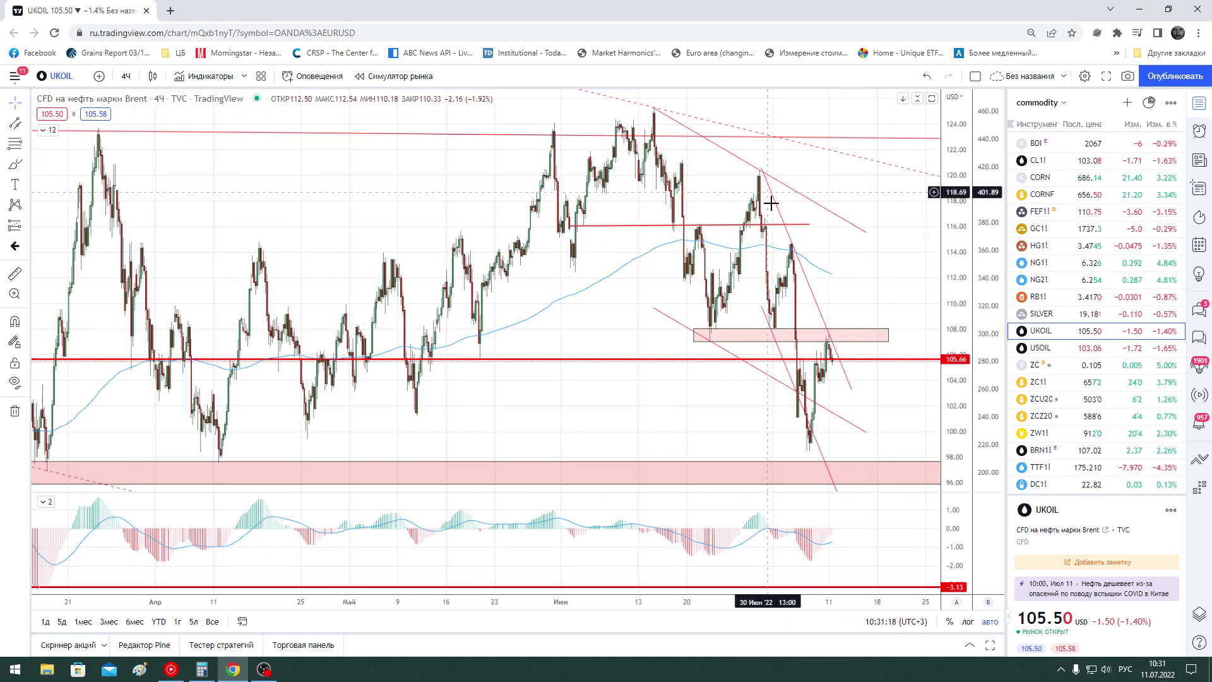
{"action": "scroll", "coordinate": [878, 252], "scroll_direction": "down", "scroll_amount": 2}
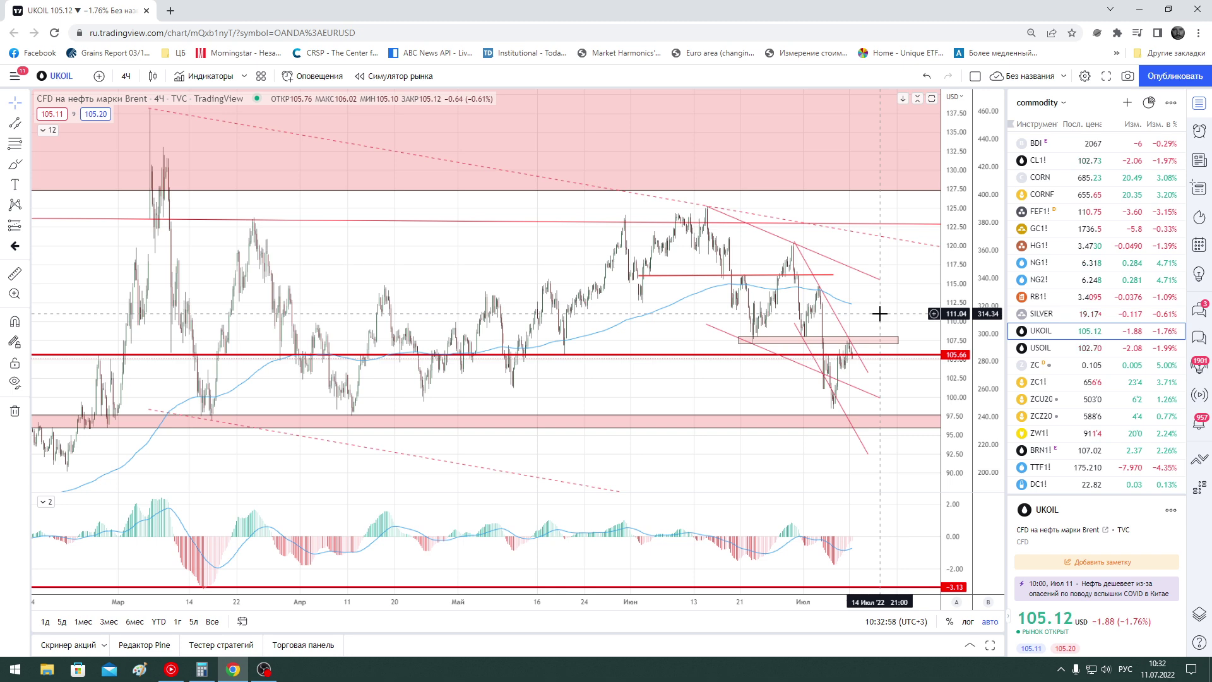
Bring up the CL1! WTI crude futures 4-hour chart, price 102.80, from the watchlist
{"action": "scroll", "coordinate": [879, 314], "scroll_direction": "up", "scroll_amount": 3}
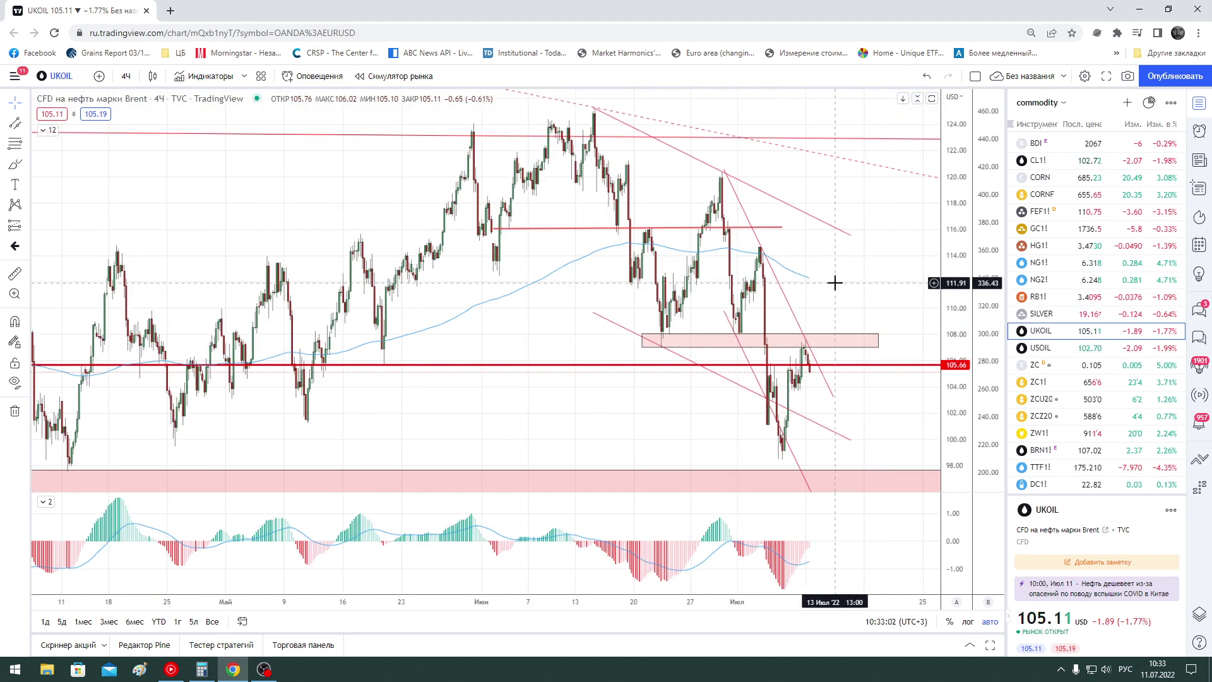
{"action": "scroll", "coordinate": [835, 283], "scroll_direction": "down", "scroll_amount": 1}
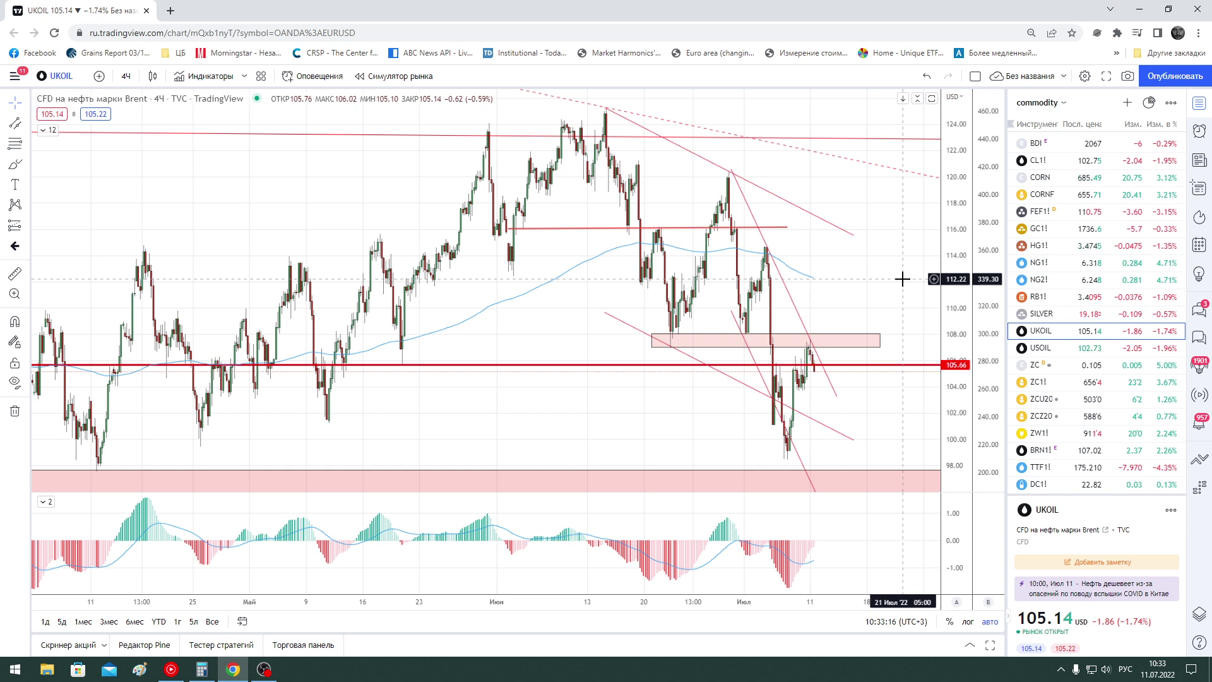
{"action": "left_click", "coordinate": [1051, 160]}
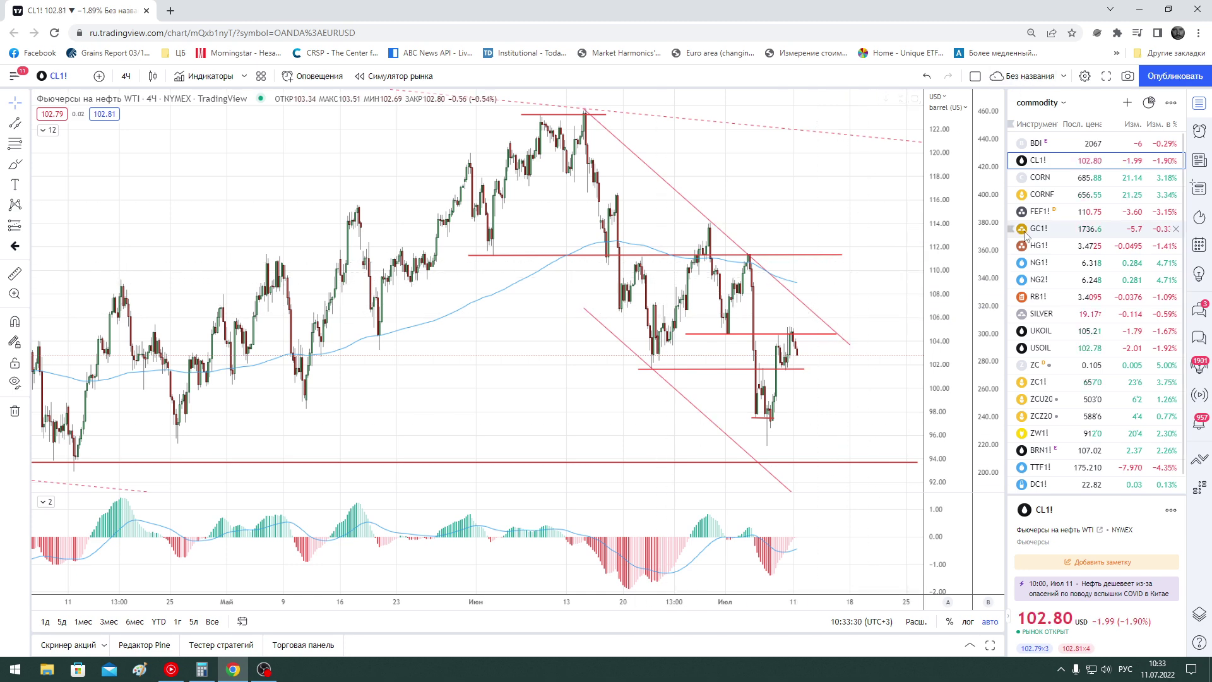
On NG1! natural gas, draw a horizontal level near 7.00 from mid-June, then open HG1! copper
{"action": "left_click", "coordinate": [1053, 263]}
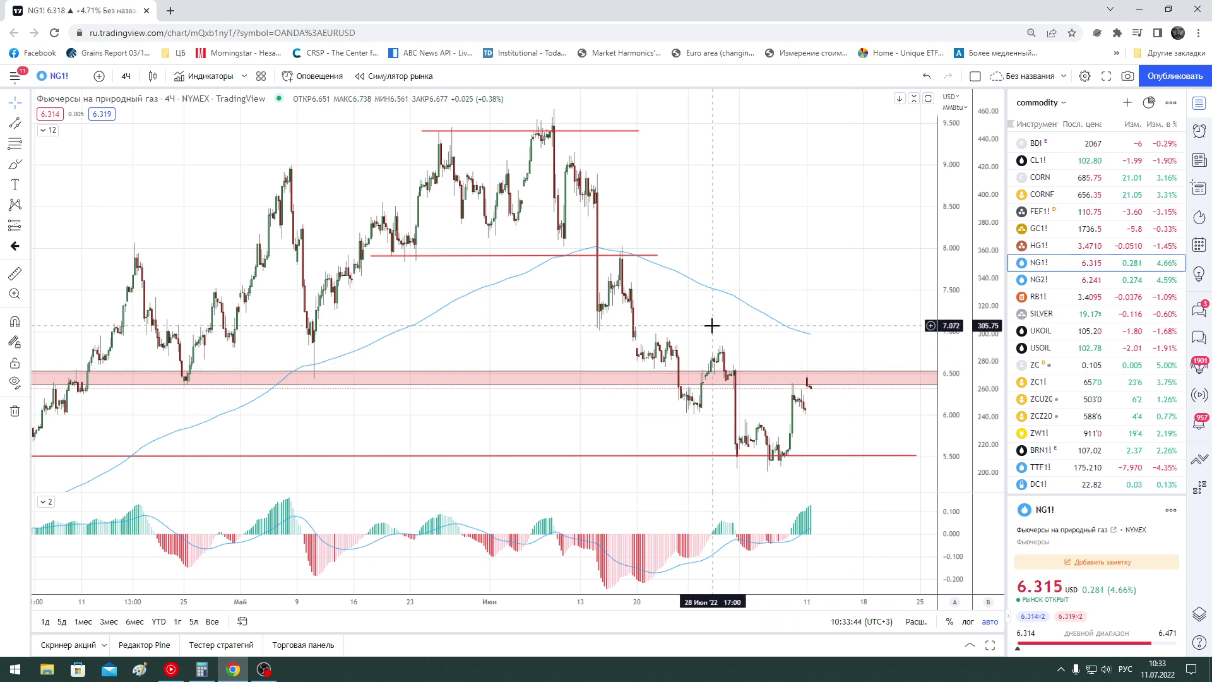
{"action": "left_click", "coordinate": [26, 123]}
{"action": "left_click", "coordinate": [76, 123]}
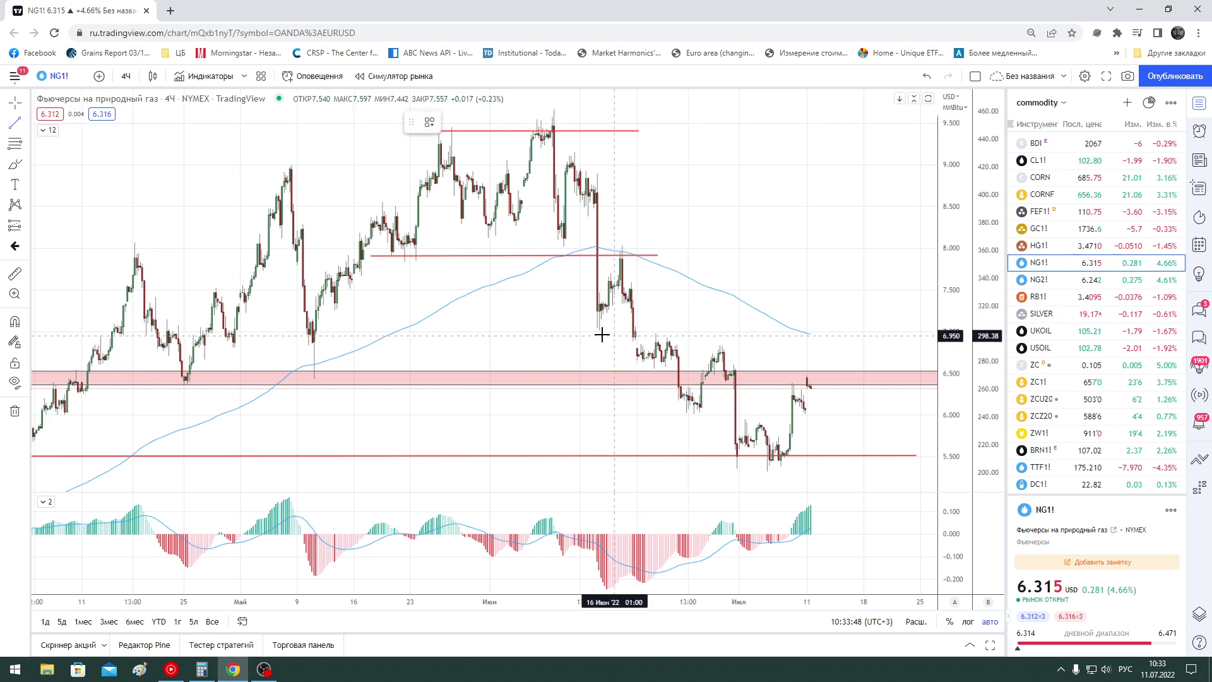
{"action": "left_click", "coordinate": [577, 331]}
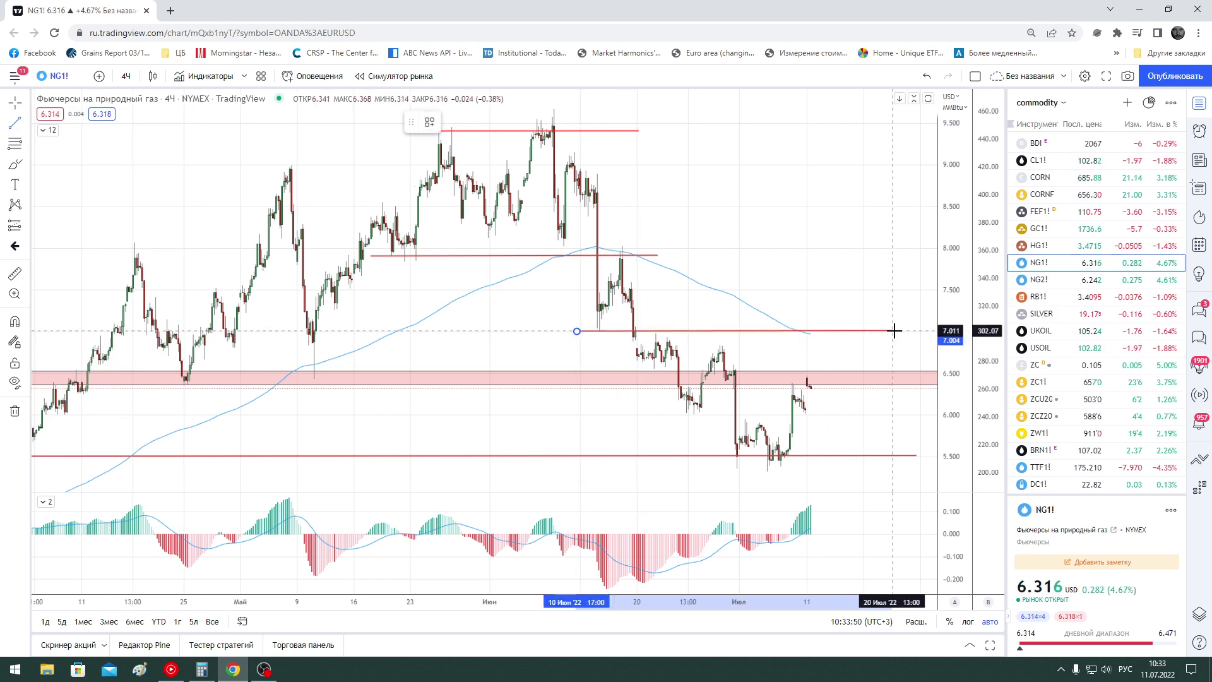
{"action": "left_click", "coordinate": [920, 331]}
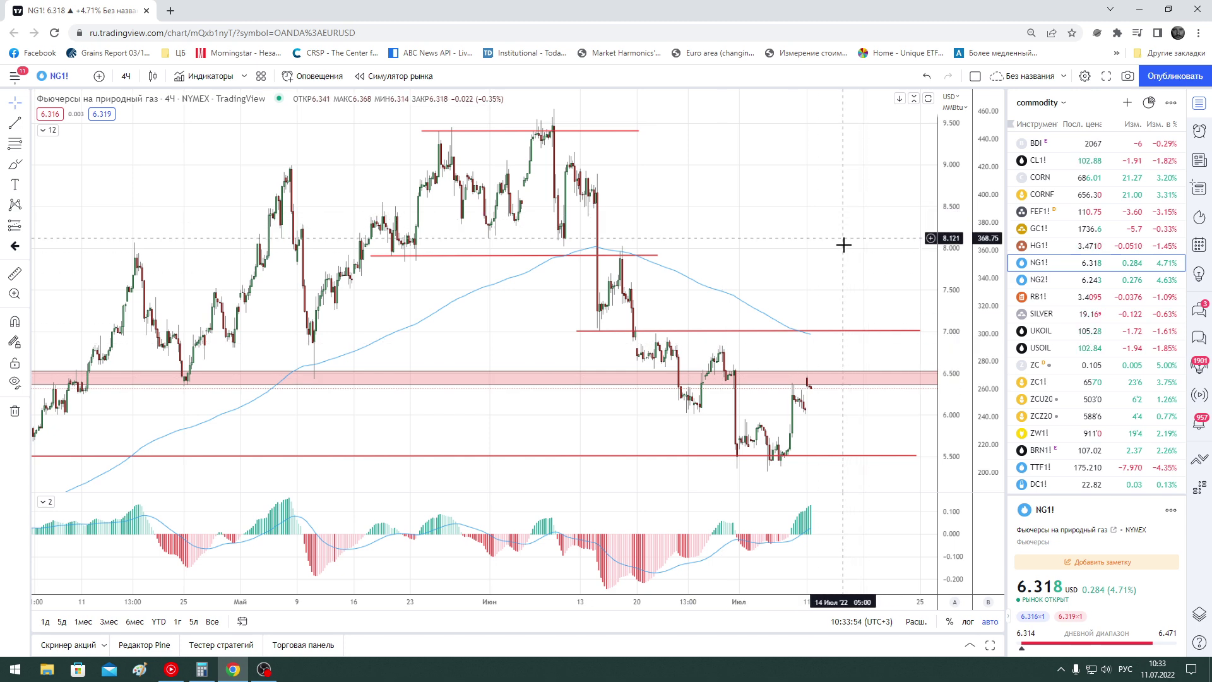
{"action": "scroll", "coordinate": [853, 265], "scroll_direction": "down", "scroll_amount": 2}
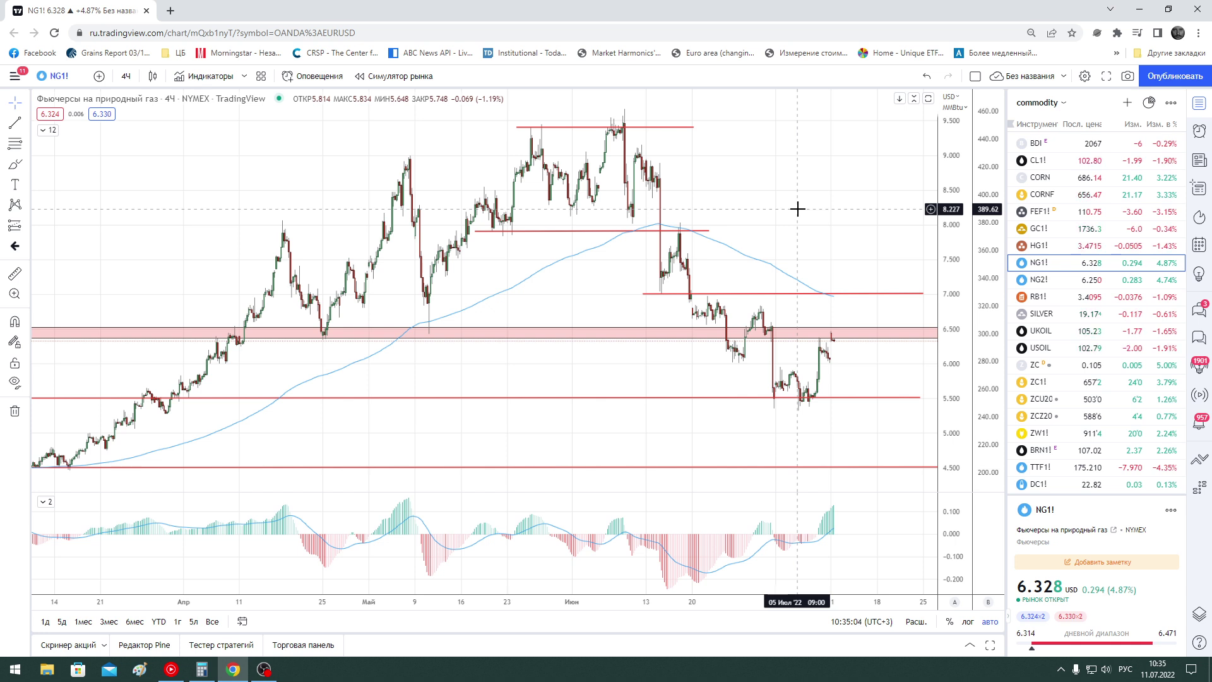
{"action": "mouse_move", "coordinate": [1070, 263]}
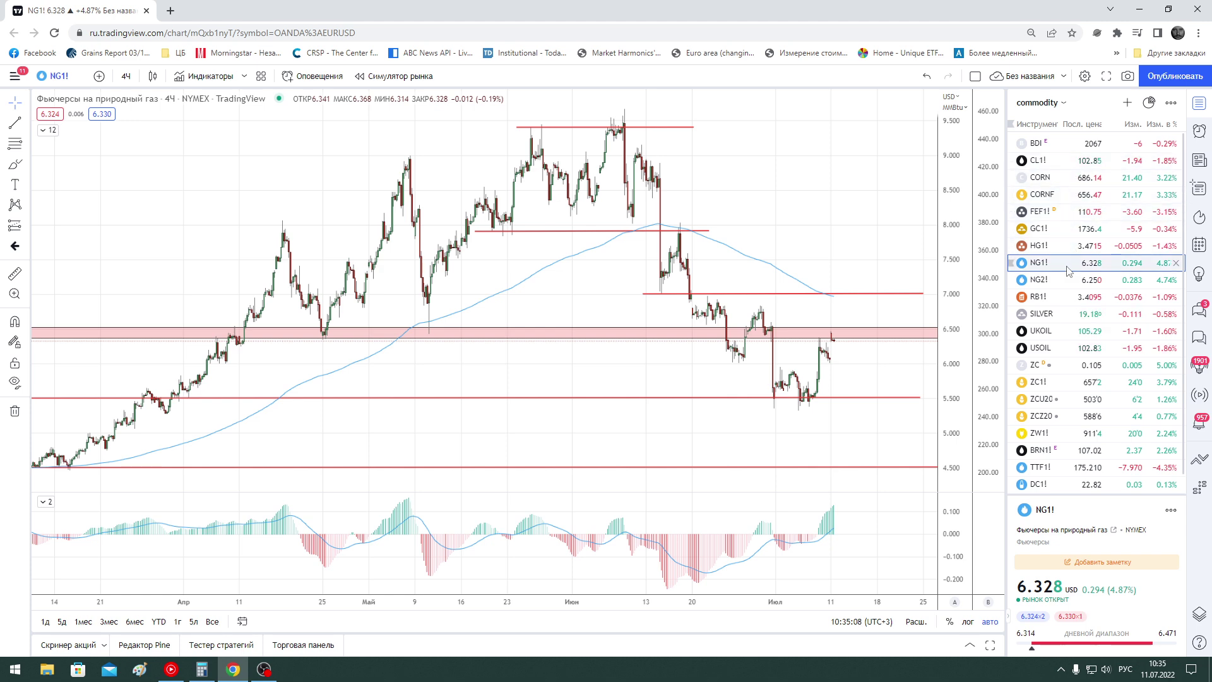
{"action": "left_click", "coordinate": [1066, 248]}
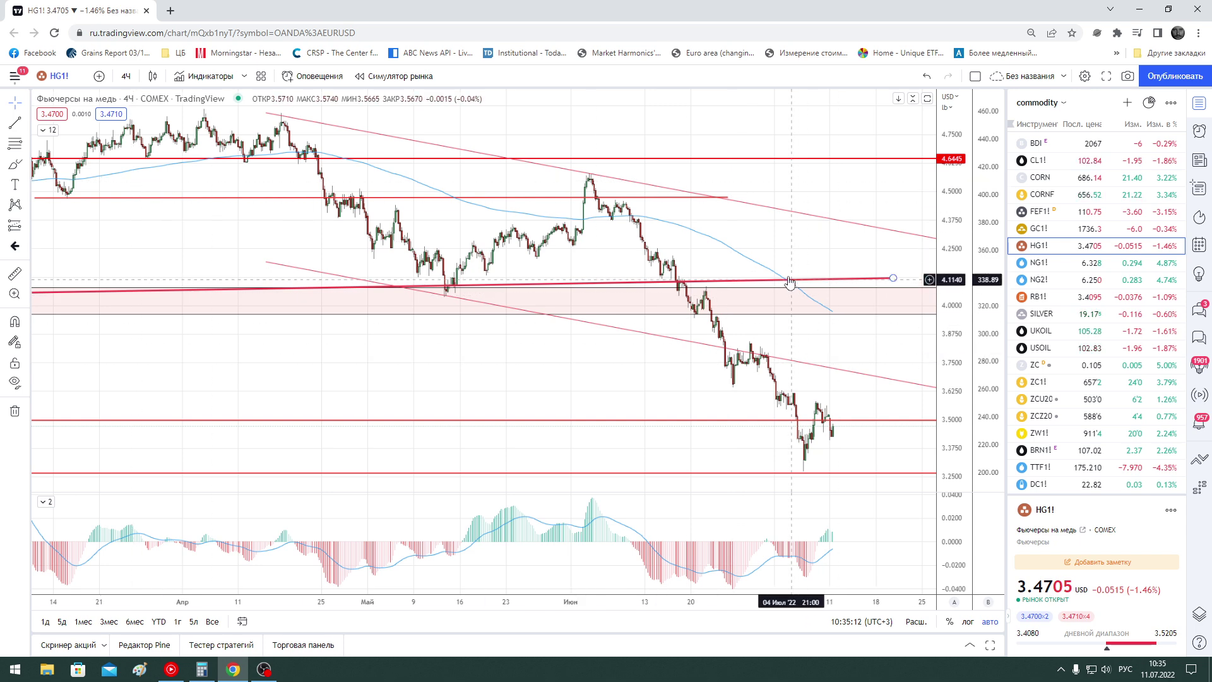
Draw a small rising parallel channel on HG1! anchored at the early-July low
{"action": "left_click_drag", "start_coordinate": [861, 341], "coordinate": [771, 328]}
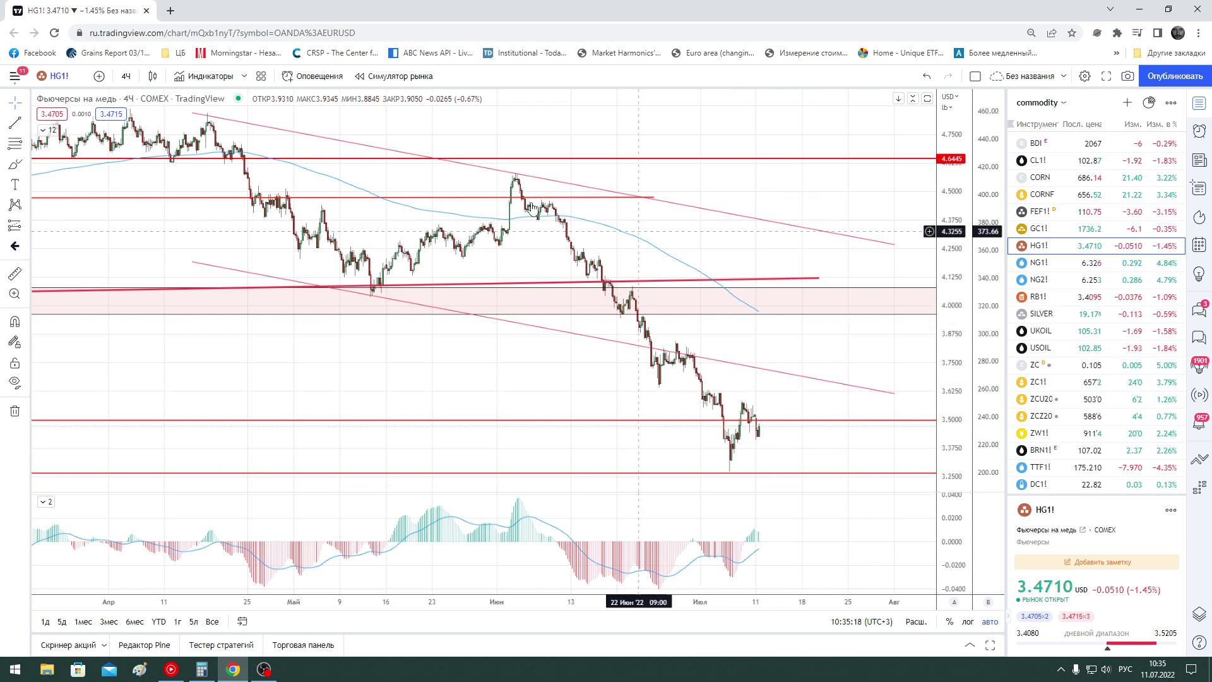
{"action": "left_click", "coordinate": [27, 123]}
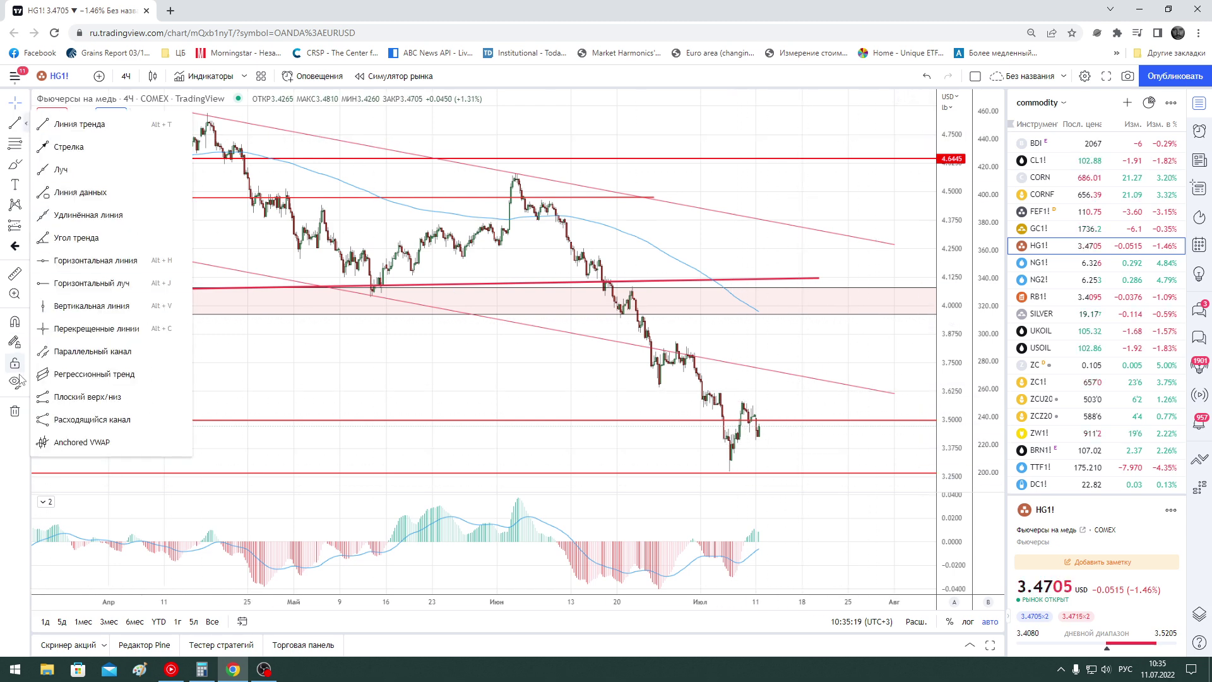
{"action": "left_click", "coordinate": [73, 349]}
{"action": "left_click", "coordinate": [730, 471]}
{"action": "left_click", "coordinate": [774, 423]}
{"action": "left_click", "coordinate": [774, 368]}
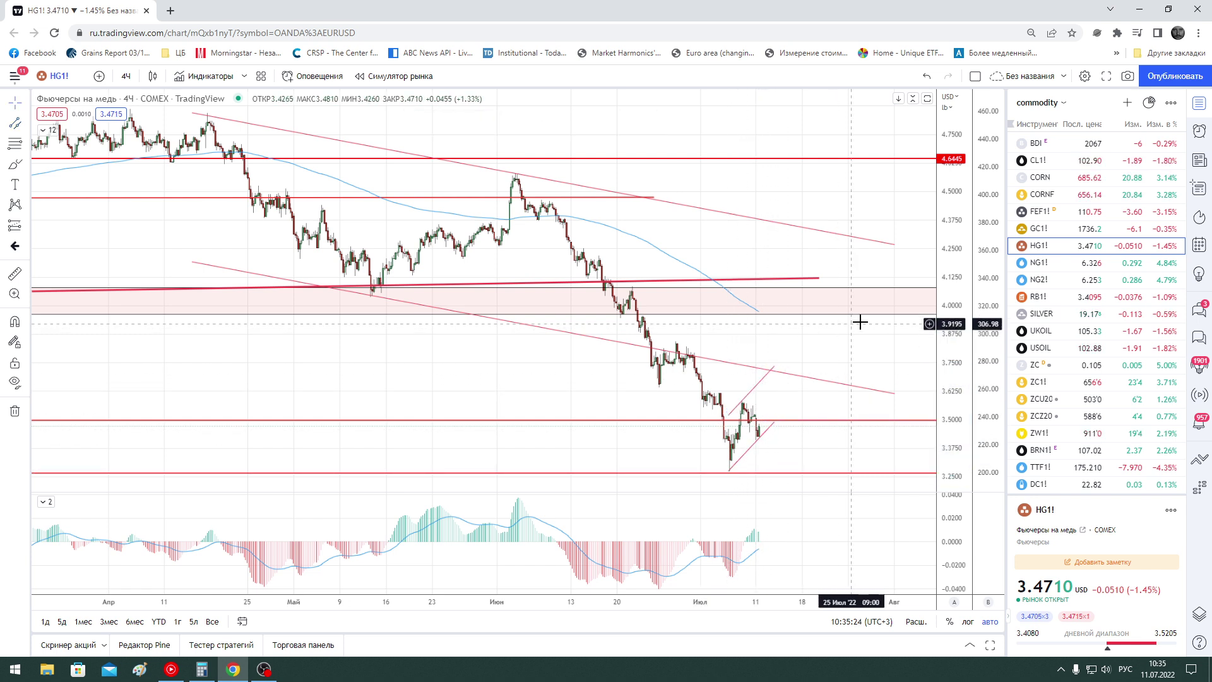
Switch the copper chart to daily candles and zoom out to show history back to late 2020
{"action": "left_click", "coordinate": [126, 76]}
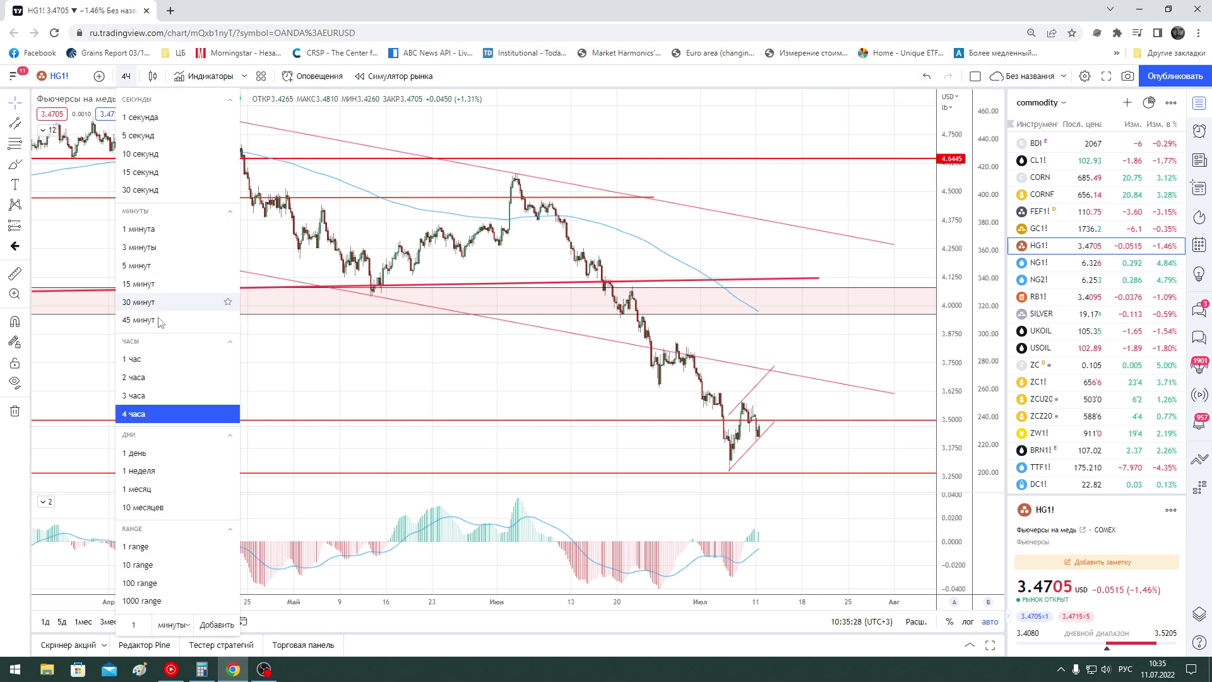
{"action": "left_click", "coordinate": [162, 453]}
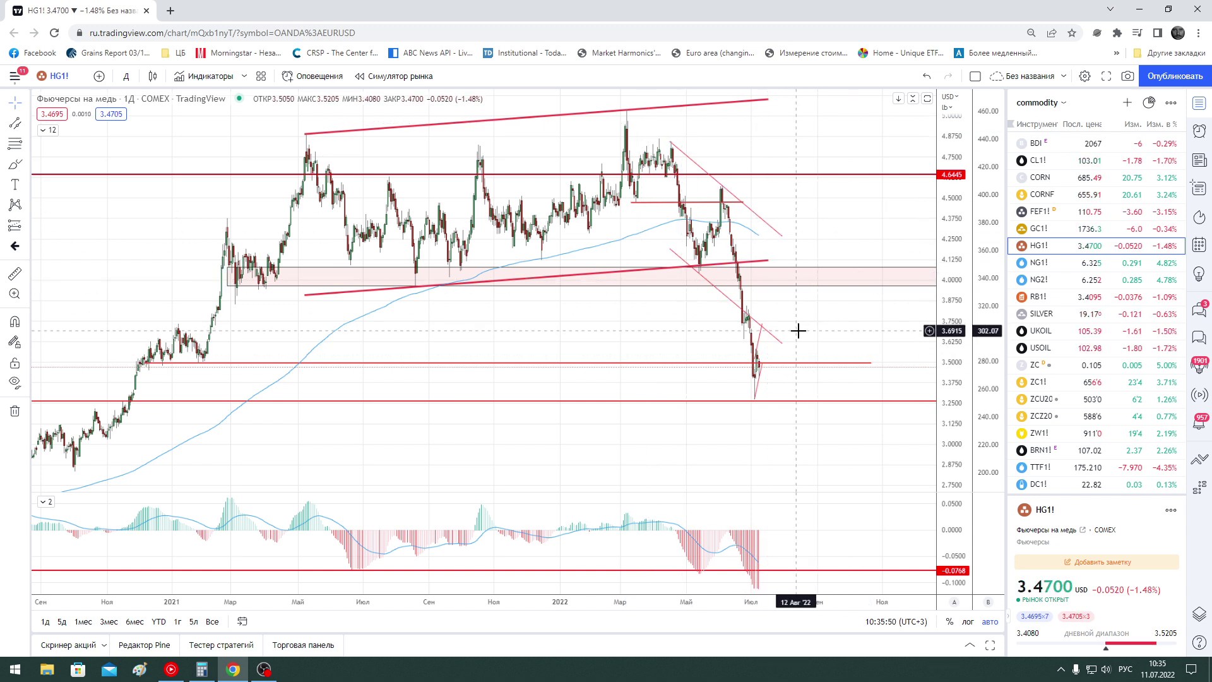
{"action": "scroll", "coordinate": [839, 330], "scroll_direction": "down", "scroll_amount": 2}
{"action": "scroll", "coordinate": [839, 331], "scroll_direction": "down", "scroll_amount": 2}
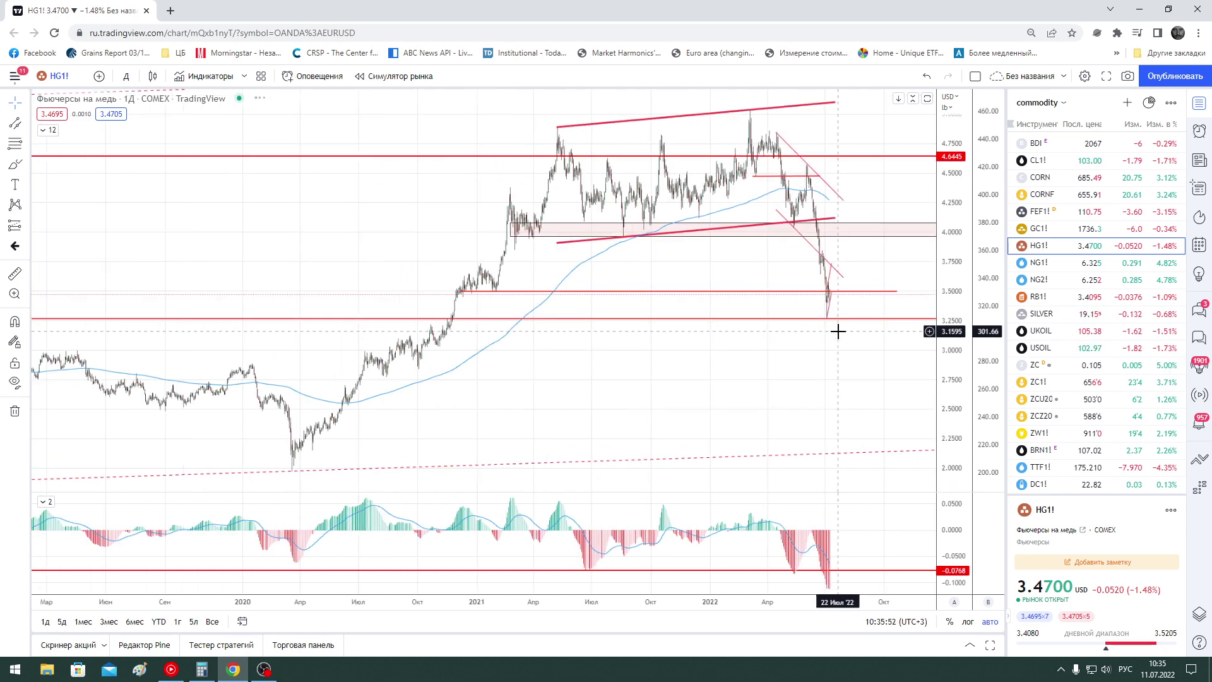
{"action": "scroll", "coordinate": [839, 331], "scroll_direction": "down", "scroll_amount": 2}
{"action": "scroll", "coordinate": [838, 330], "scroll_direction": "down", "scroll_amount": 2}
{"action": "scroll", "coordinate": [838, 351], "scroll_direction": "up", "scroll_amount": 5}
{"action": "scroll", "coordinate": [839, 356], "scroll_direction": "up", "scroll_amount": 2}
{"action": "scroll", "coordinate": [814, 358], "scroll_direction": "up", "scroll_amount": 2}
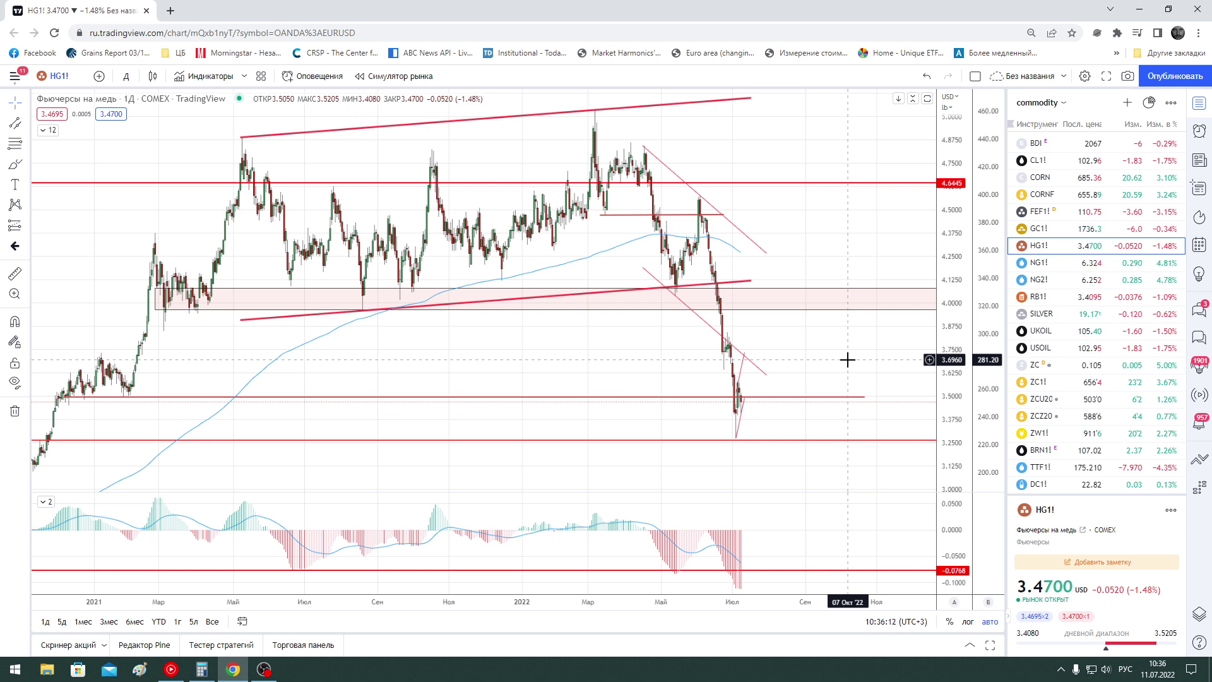
Open the GC1! gold futures chart on 4-hour candles
{"action": "left_click", "coordinate": [1038, 229]}
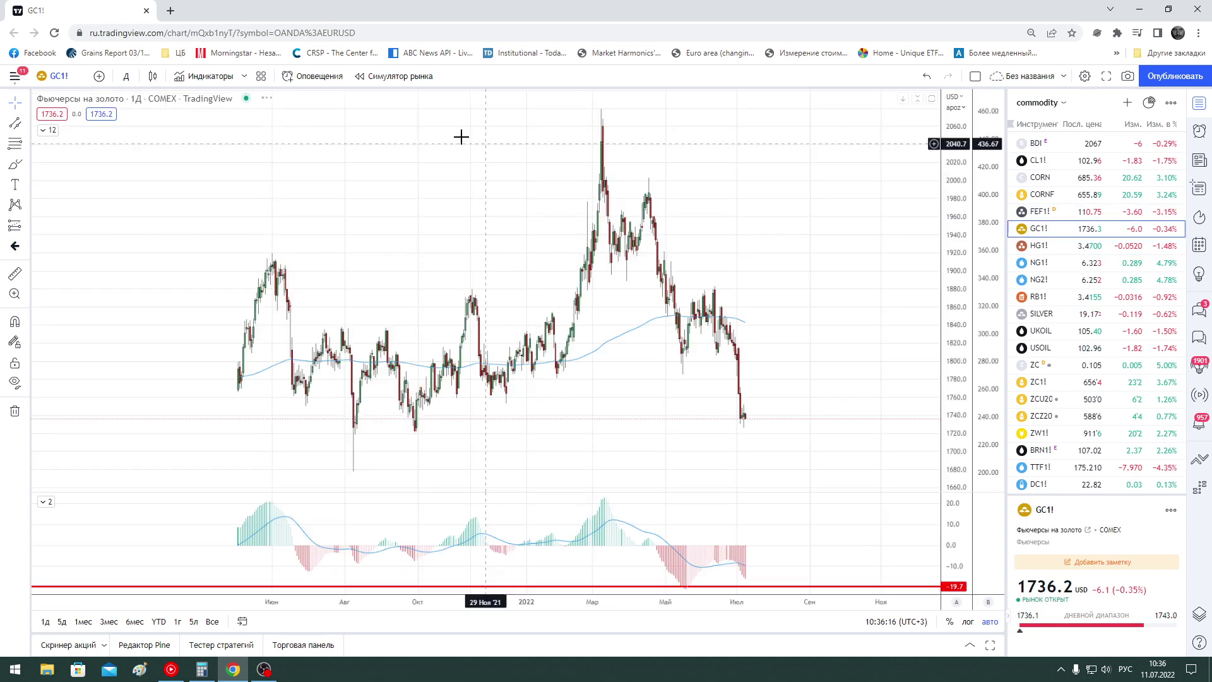
{"action": "left_click", "coordinate": [126, 76]}
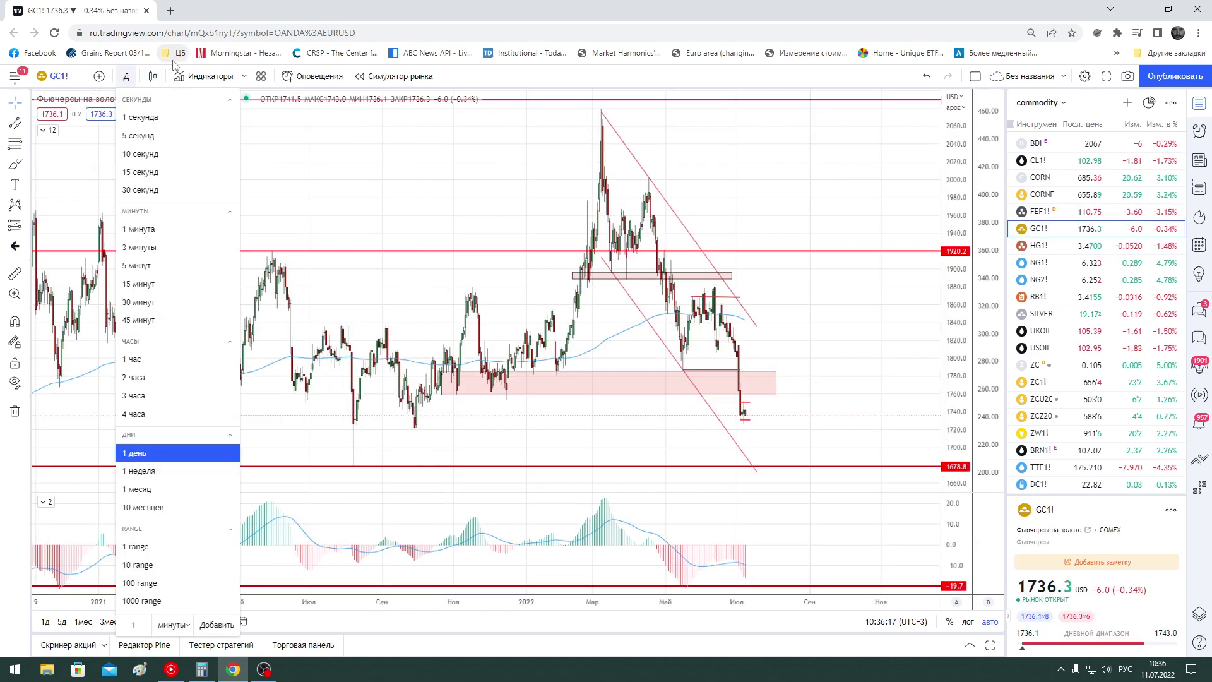
{"action": "left_click", "coordinate": [160, 414]}
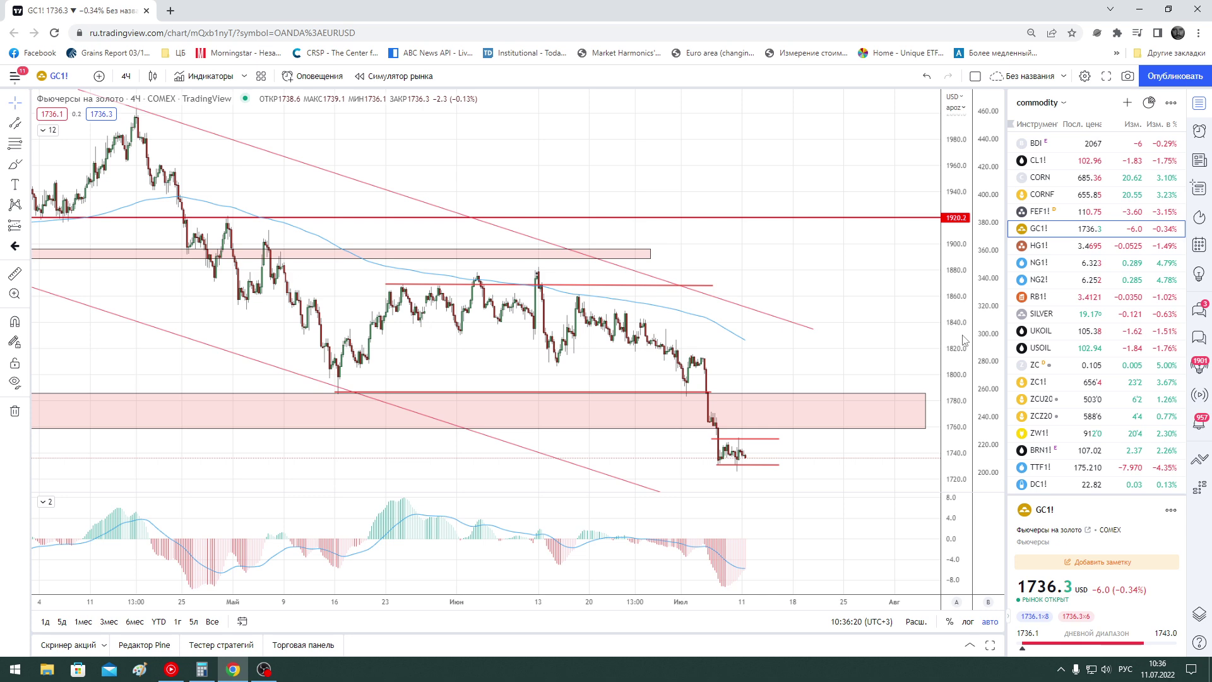
{"action": "scroll", "coordinate": [886, 328], "scroll_direction": "up", "scroll_amount": 2}
{"action": "scroll", "coordinate": [871, 315], "scroll_direction": "up", "scroll_amount": 2}
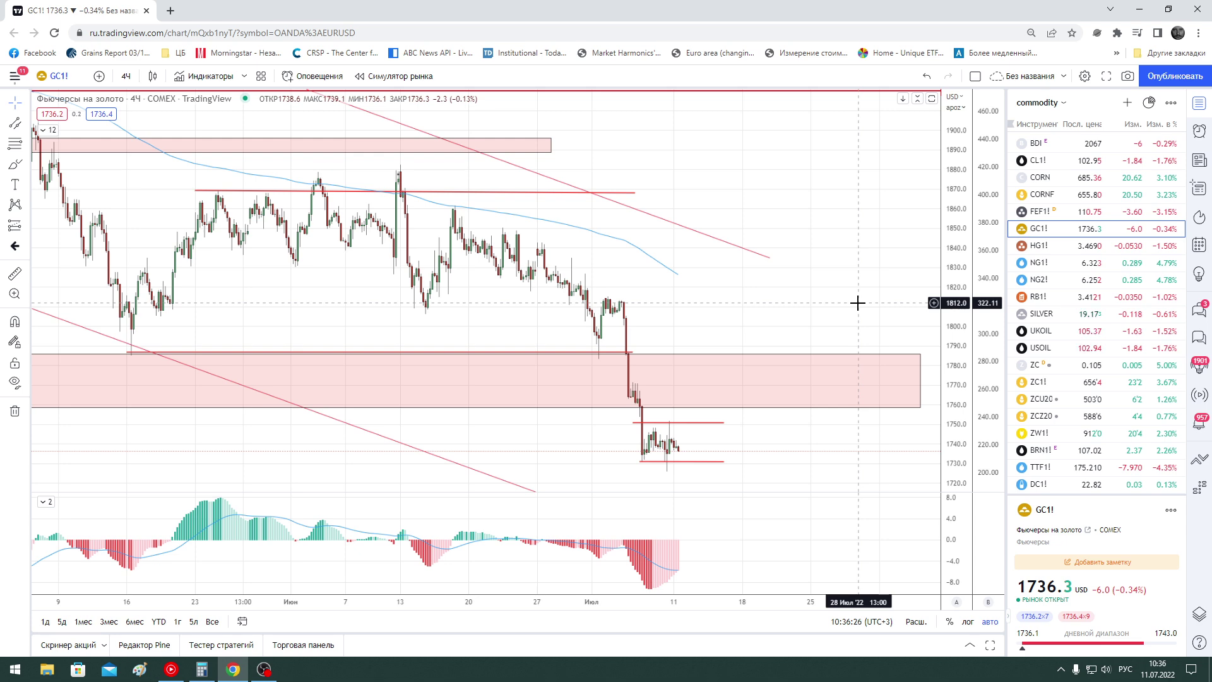
{"action": "scroll", "coordinate": [821, 200], "scroll_direction": "down", "scroll_amount": 2}
{"action": "scroll", "coordinate": [822, 202], "scroll_direction": "down", "scroll_amount": 2}
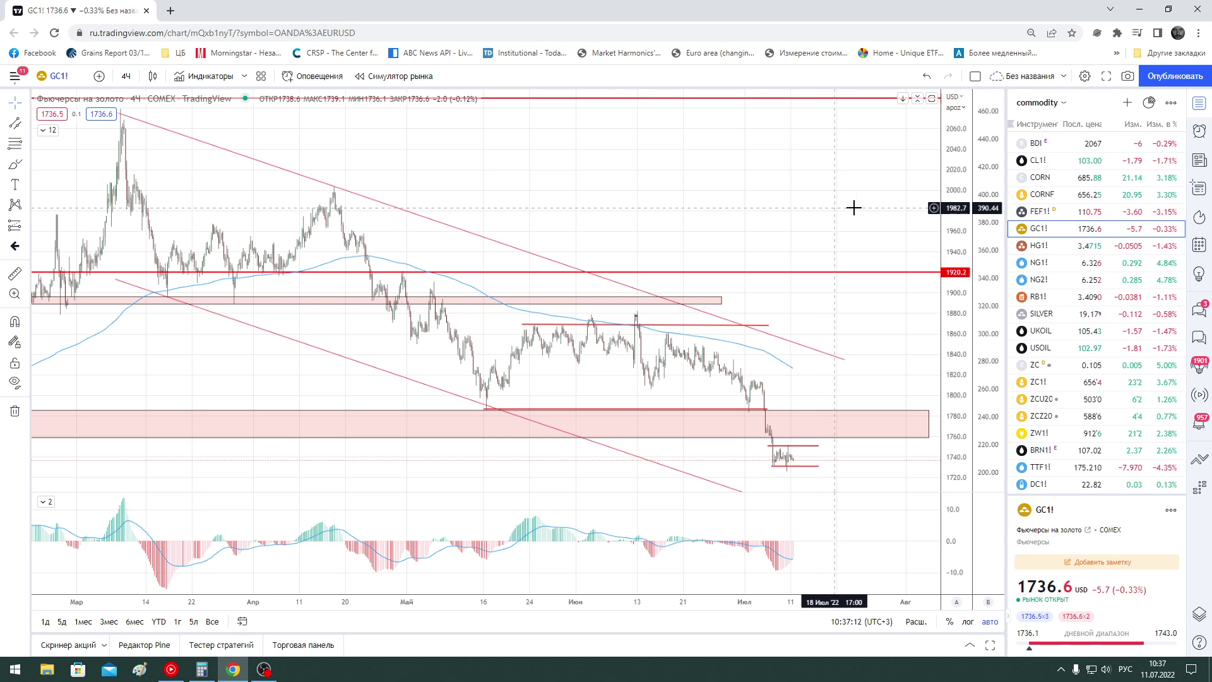
Bring the 1678.8 level into view, then show daily candles fitted to the full 2018–2022 range
{"action": "left_click_drag", "start_coordinate": [957, 209], "coordinate": [956, 303]}
{"action": "left_click_drag", "start_coordinate": [876, 330], "coordinate": [806, 195]}
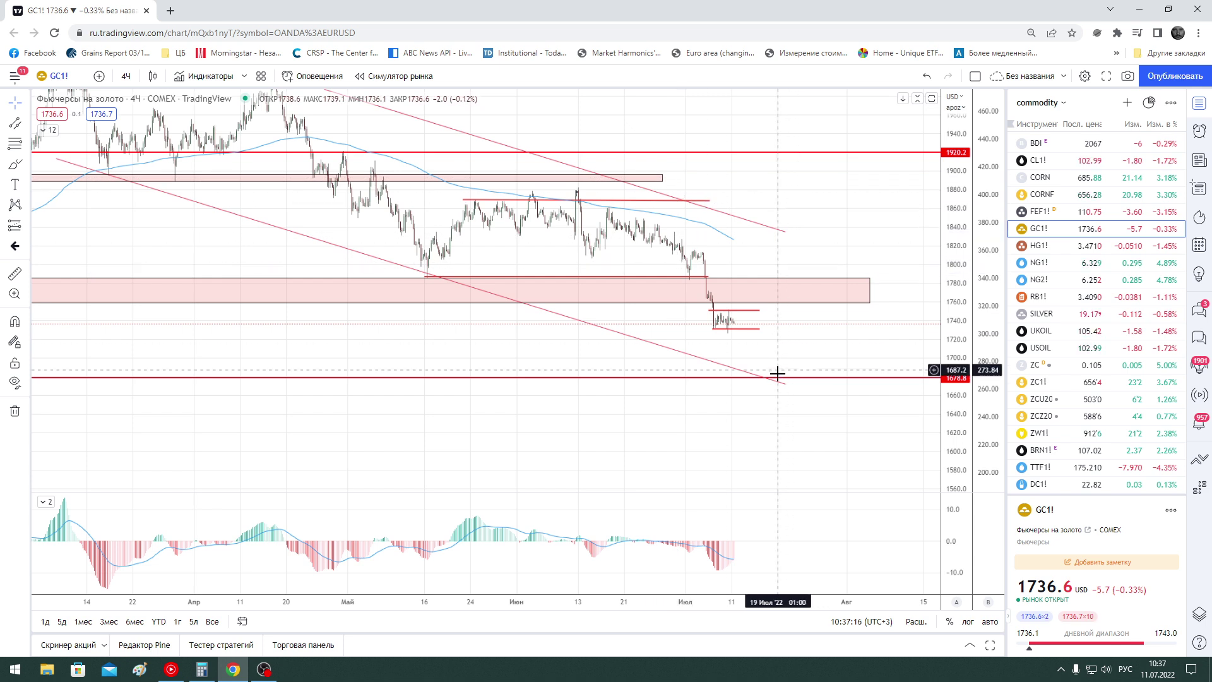
{"action": "left_click", "coordinate": [125, 76]}
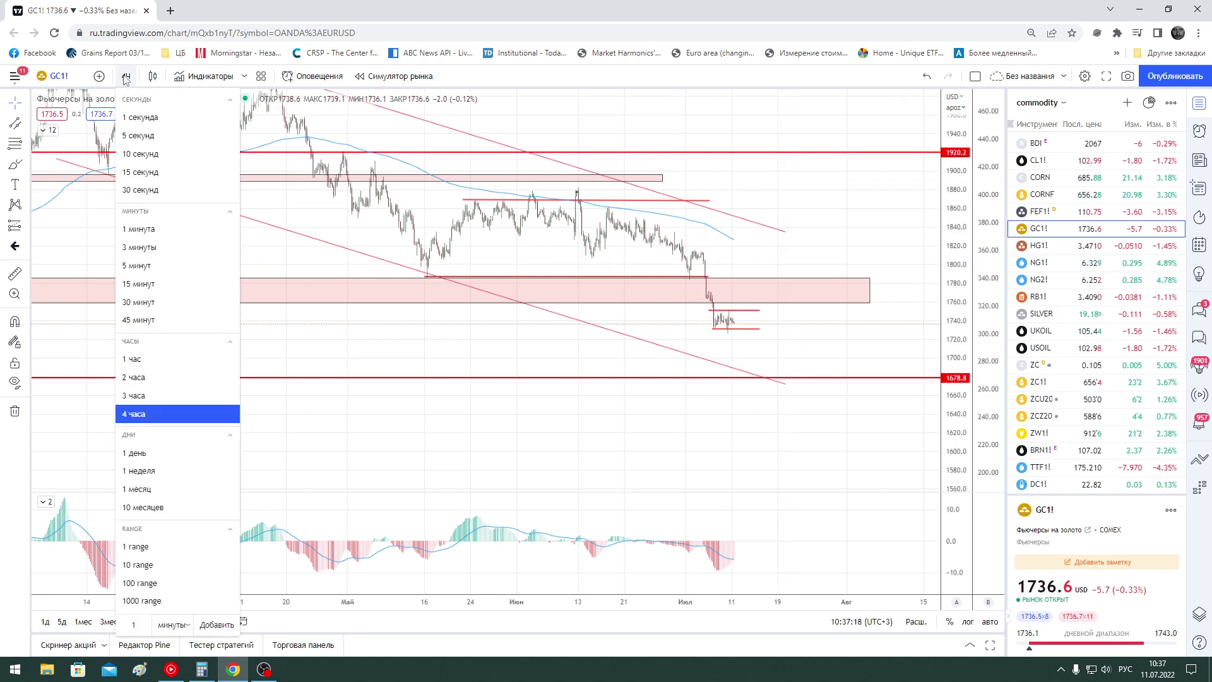
{"action": "left_click", "coordinate": [161, 453]}
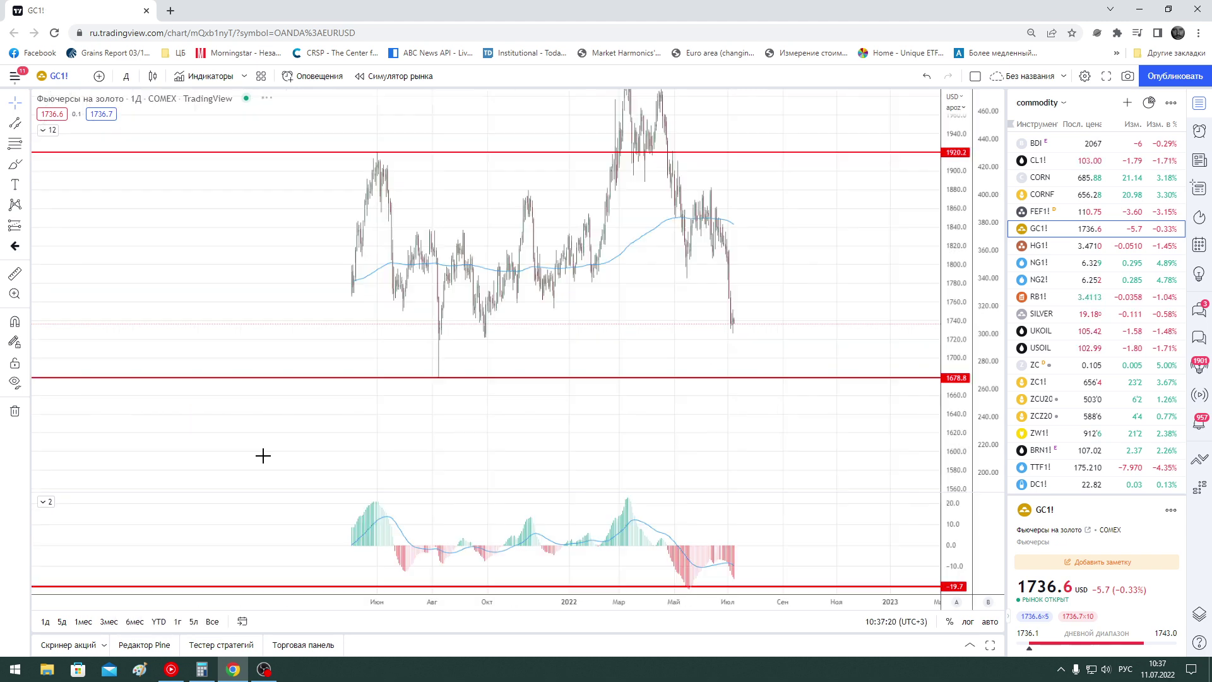
{"action": "double_click", "coordinate": [963, 329]}
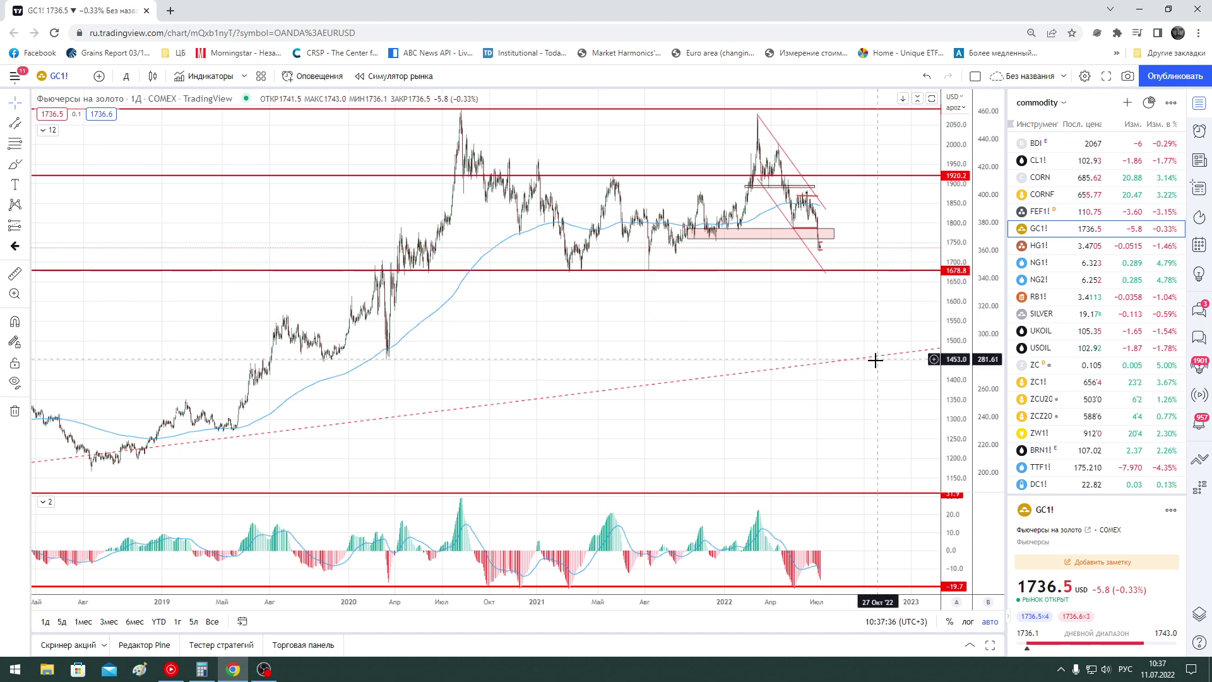
Return the gold chart to 4-hour candles zoomed in on recent months
{"action": "left_click", "coordinate": [125, 76]}
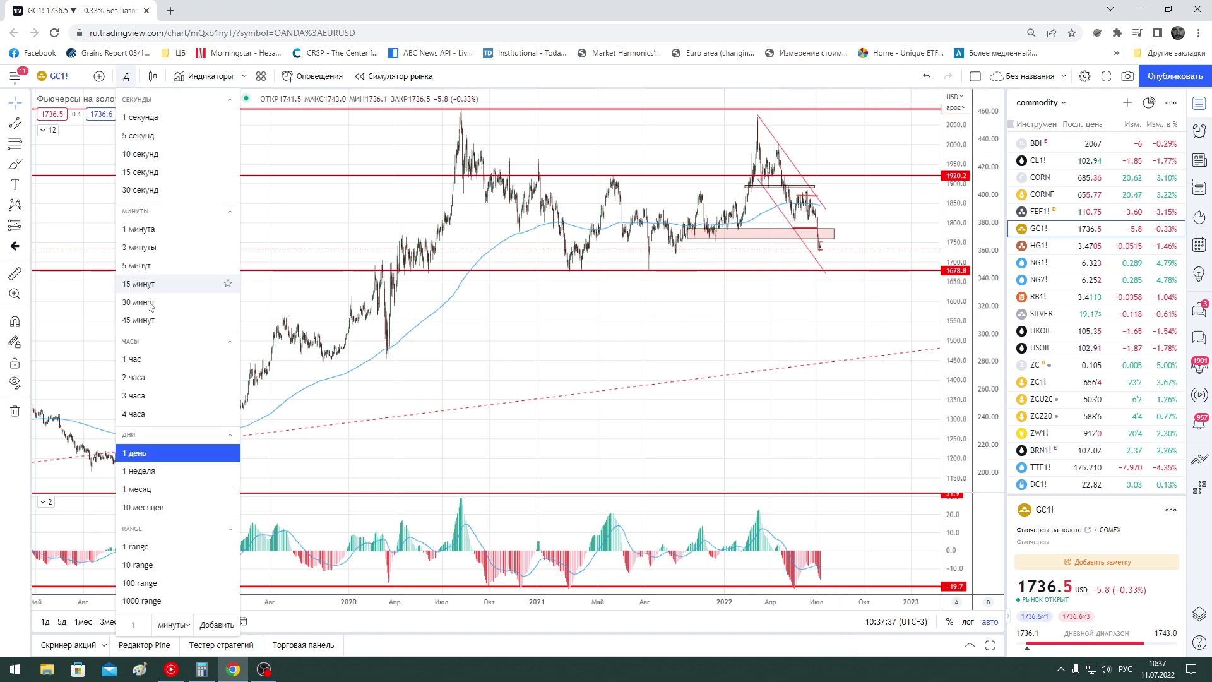
{"action": "left_click", "coordinate": [157, 412]}
{"action": "scroll", "coordinate": [840, 361], "scroll_direction": "up", "scroll_amount": 1}
{"action": "scroll", "coordinate": [860, 364], "scroll_direction": "up", "scroll_amount": 1}
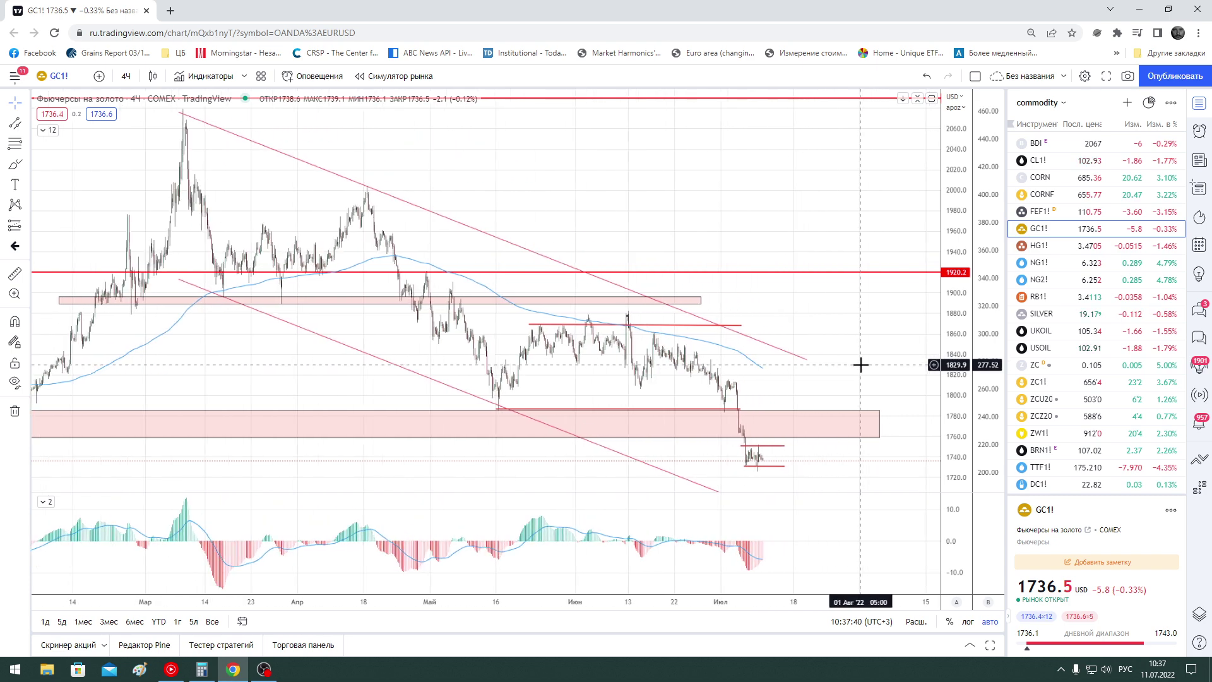
{"action": "scroll", "coordinate": [860, 365], "scroll_direction": "up", "scroll_amount": 1}
{"action": "scroll", "coordinate": [861, 364], "scroll_direction": "up", "scroll_amount": 2}
{"action": "scroll", "coordinate": [861, 364], "scroll_direction": "up", "scroll_amount": 2}
{"action": "scroll", "coordinate": [776, 290], "scroll_direction": "up", "scroll_amount": 1}
{"action": "scroll", "coordinate": [814, 284], "scroll_direction": "up", "scroll_amount": 1}
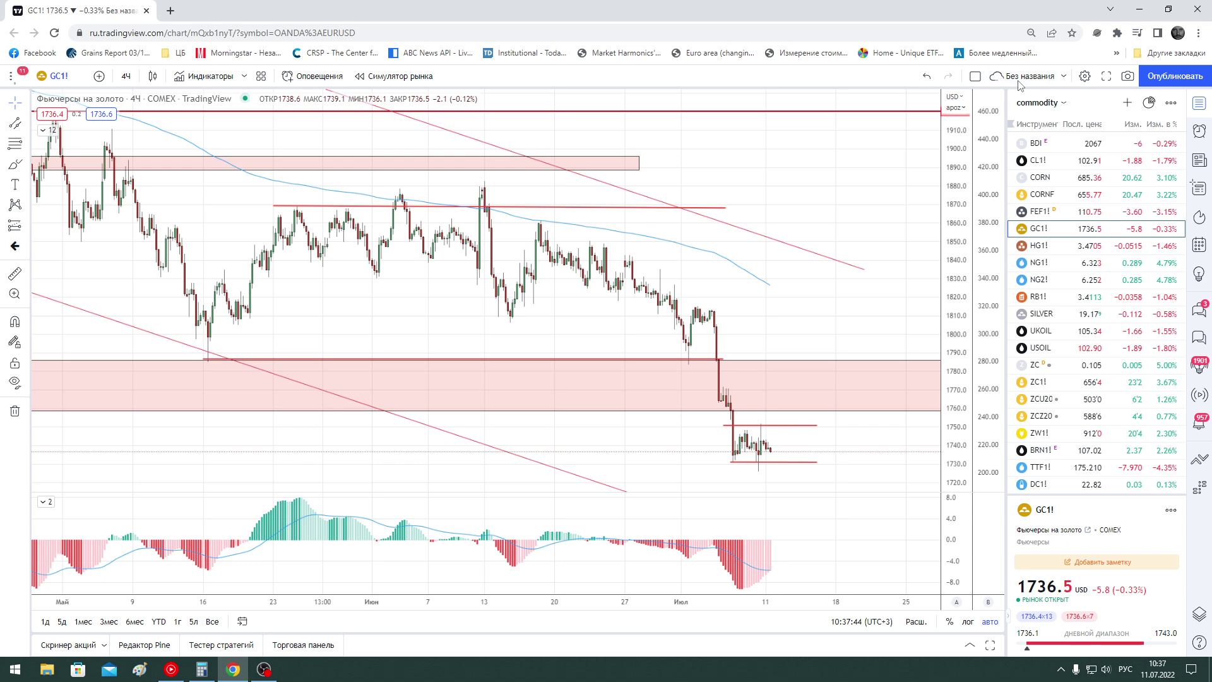
Open SILVER on daily candles and delete the short red horizontal level
{"action": "left_click", "coordinate": [1042, 314]}
{"action": "left_click", "coordinate": [126, 75]}
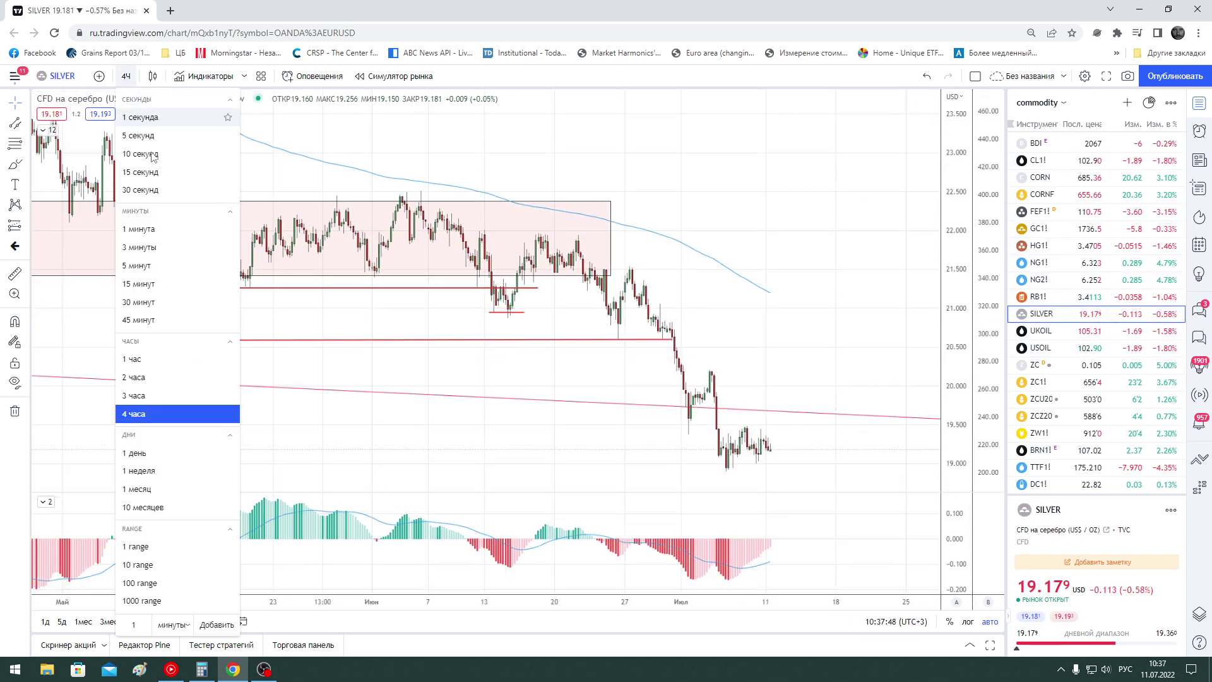
{"action": "left_click", "coordinate": [150, 454]}
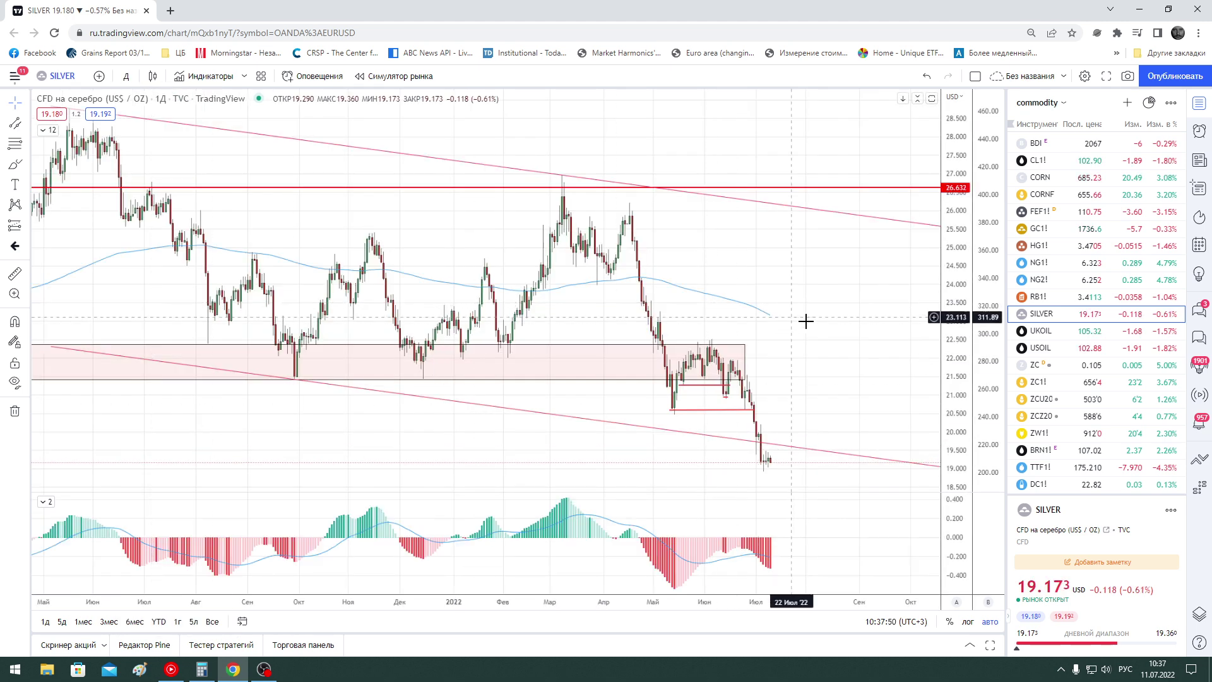
{"action": "left_click", "coordinate": [708, 387]}
{"action": "key", "text": "Delete"}
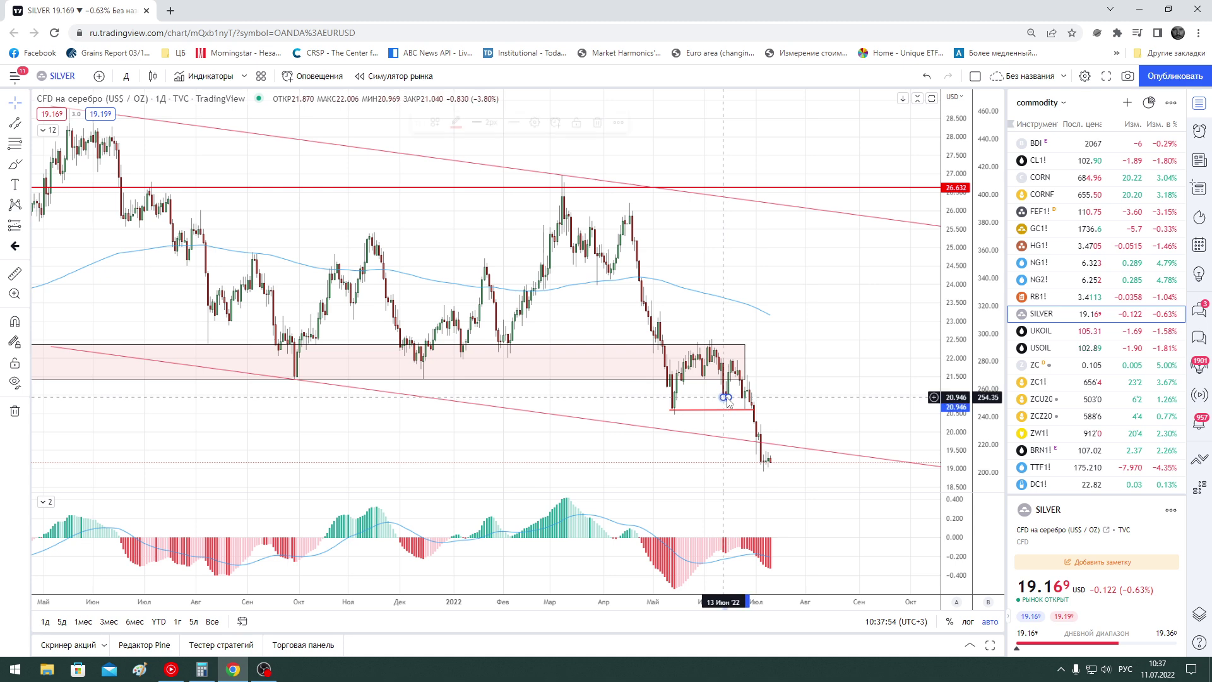
Sketch a steep descending channel from the spring high, then delete it
{"action": "scroll", "coordinate": [876, 358], "scroll_direction": "down", "scroll_amount": 3}
{"action": "scroll", "coordinate": [876, 358], "scroll_direction": "down", "scroll_amount": 3}
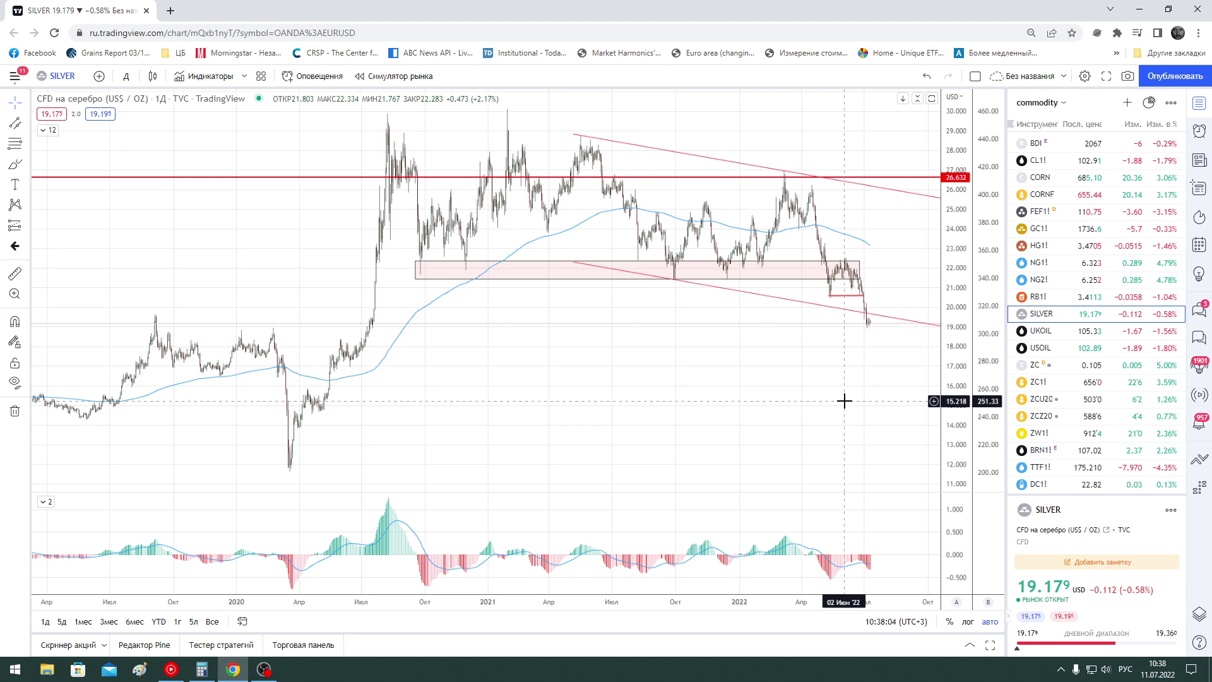
{"action": "scroll", "coordinate": [840, 400], "scroll_direction": "up", "scroll_amount": 3}
{"action": "key", "text": "alt+t"}
{"action": "left_click", "coordinate": [681, 236]}
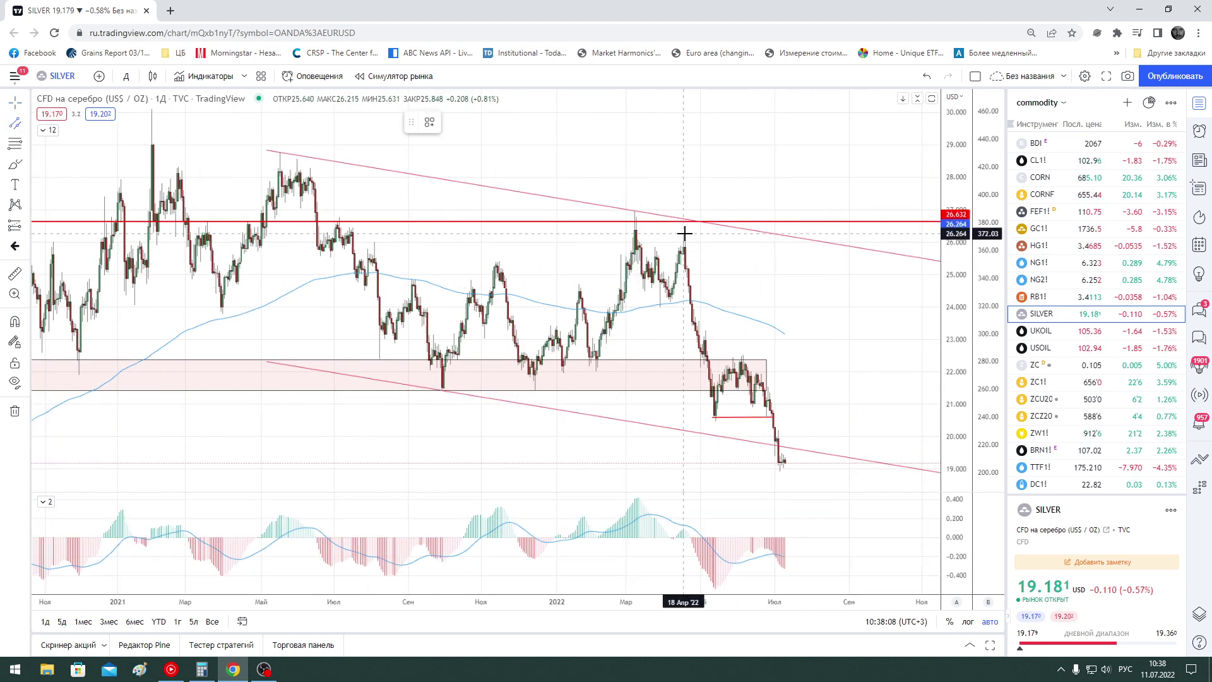
{"action": "left_click", "coordinate": [807, 484]}
{"action": "left_click", "coordinate": [745, 482]}
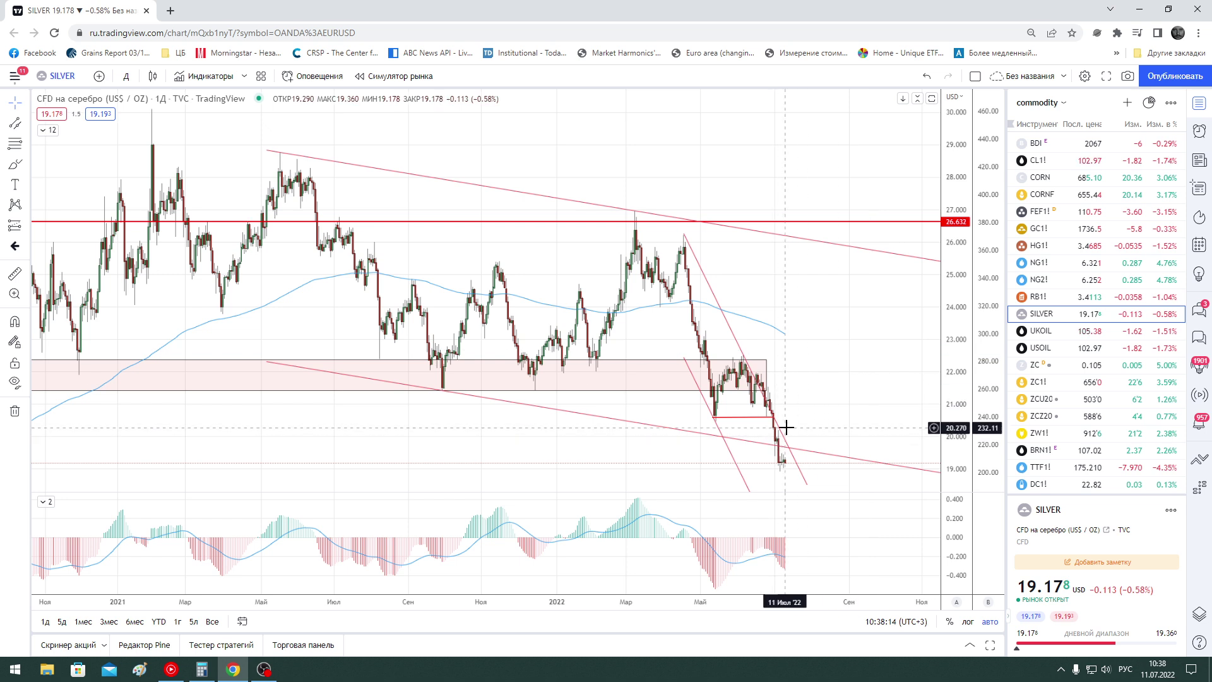
{"action": "left_click", "coordinate": [783, 440]}
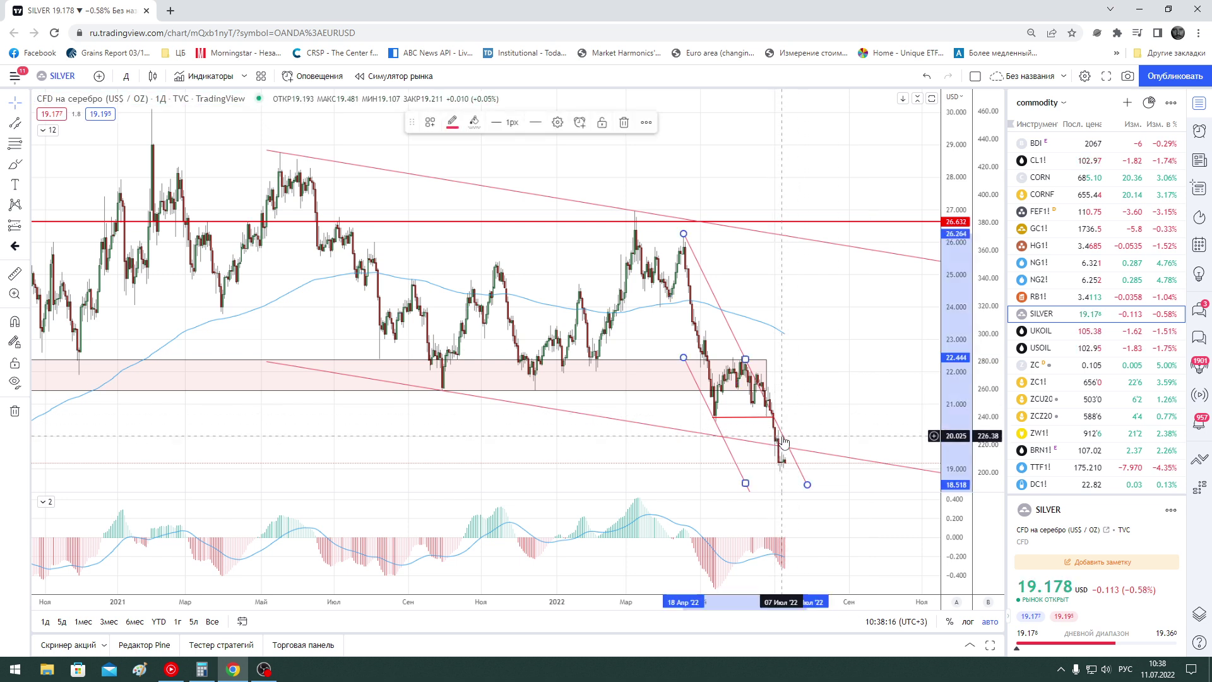
{"action": "key", "text": "Delete"}
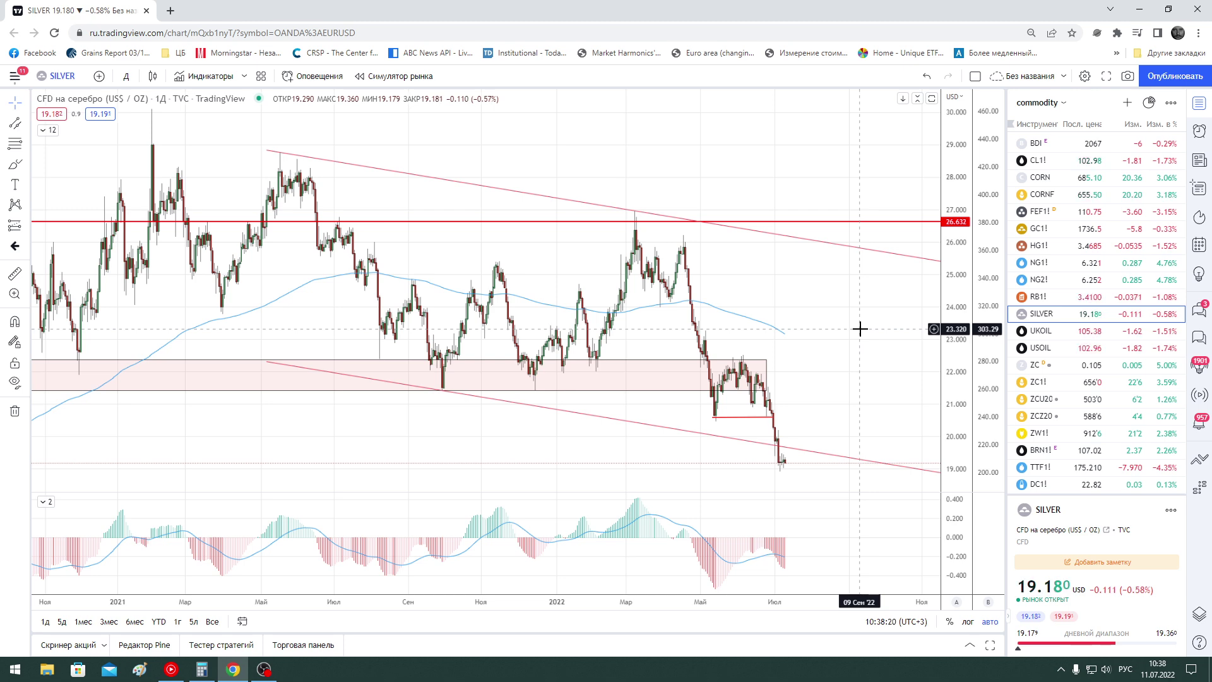
Shift the silver chart to leave future space, then open ZW1! wheat futures
{"action": "scroll", "coordinate": [860, 328], "scroll_direction": "down", "scroll_amount": 1}
{"action": "scroll", "coordinate": [860, 328], "scroll_direction": "down", "scroll_amount": 1}
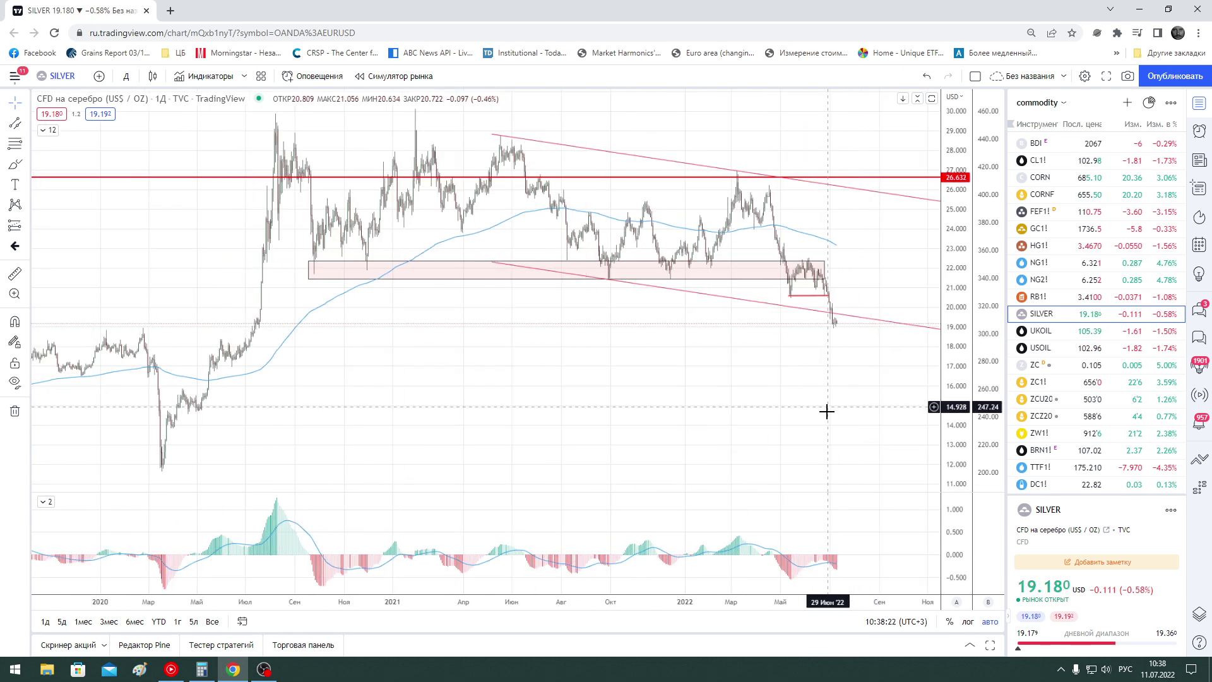
{"action": "scroll", "coordinate": [827, 406], "scroll_direction": "up", "scroll_amount": 1}
{"action": "scroll", "coordinate": [826, 406], "scroll_direction": "up", "scroll_amount": 1}
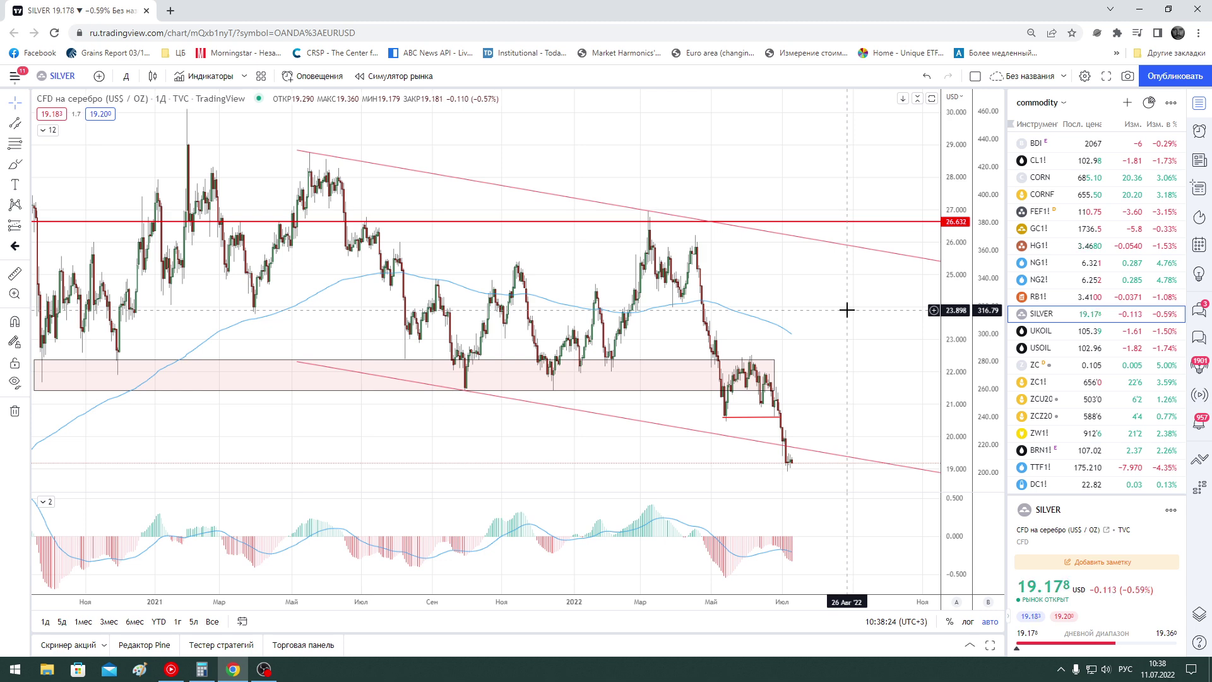
{"action": "scroll", "coordinate": [847, 310], "scroll_direction": "down", "scroll_amount": 1}
{"action": "scroll", "coordinate": [847, 311], "scroll_direction": "down", "scroll_amount": 2}
{"action": "scroll", "coordinate": [851, 354], "scroll_direction": "down", "scroll_amount": 2}
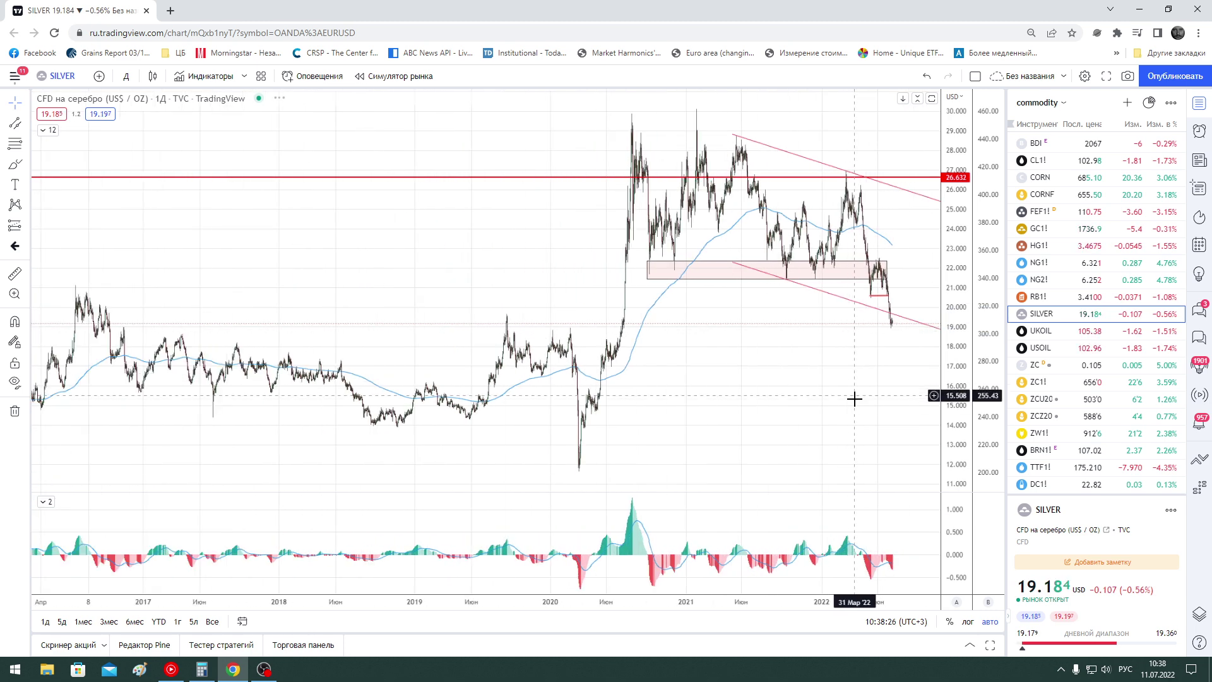
{"action": "left_click_drag", "start_coordinate": [855, 406], "coordinate": [776, 398]}
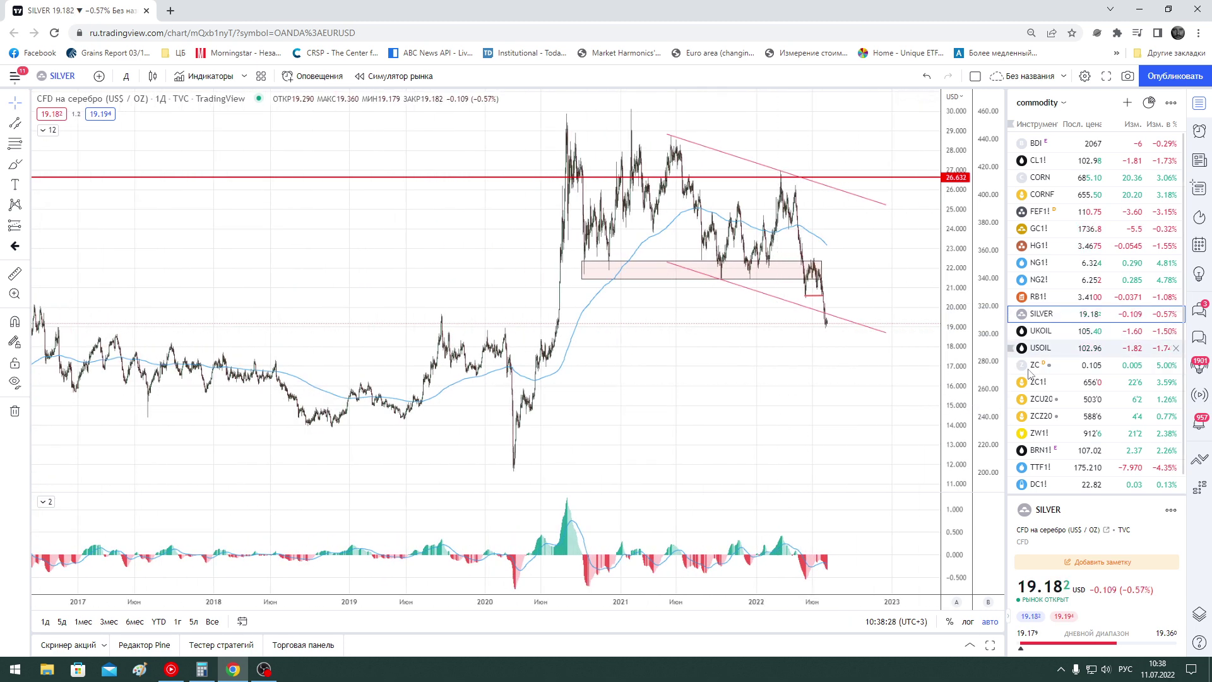
{"action": "left_click", "coordinate": [1048, 435]}
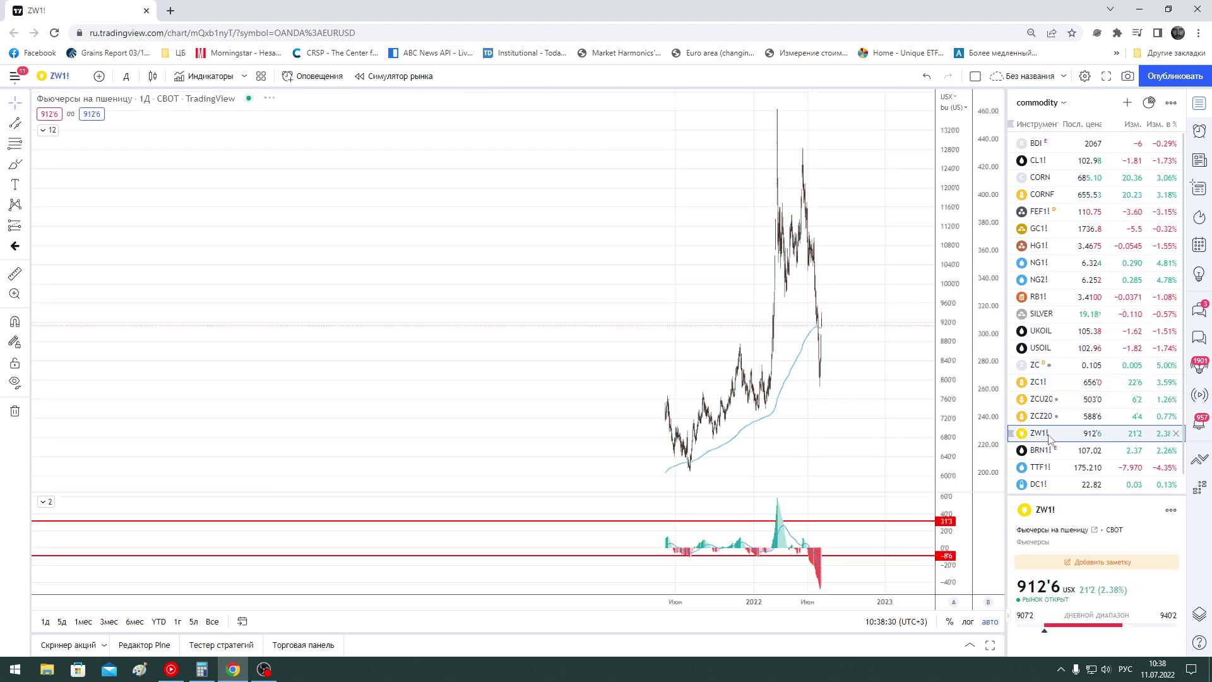
Zoom in on ZW1! wheat and switch it to 4-hour candles
{"action": "scroll", "coordinate": [849, 408], "scroll_direction": "up", "scroll_amount": 2}
{"action": "scroll", "coordinate": [850, 409], "scroll_direction": "up", "scroll_amount": 2}
{"action": "scroll", "coordinate": [783, 404], "scroll_direction": "up", "scroll_amount": 2}
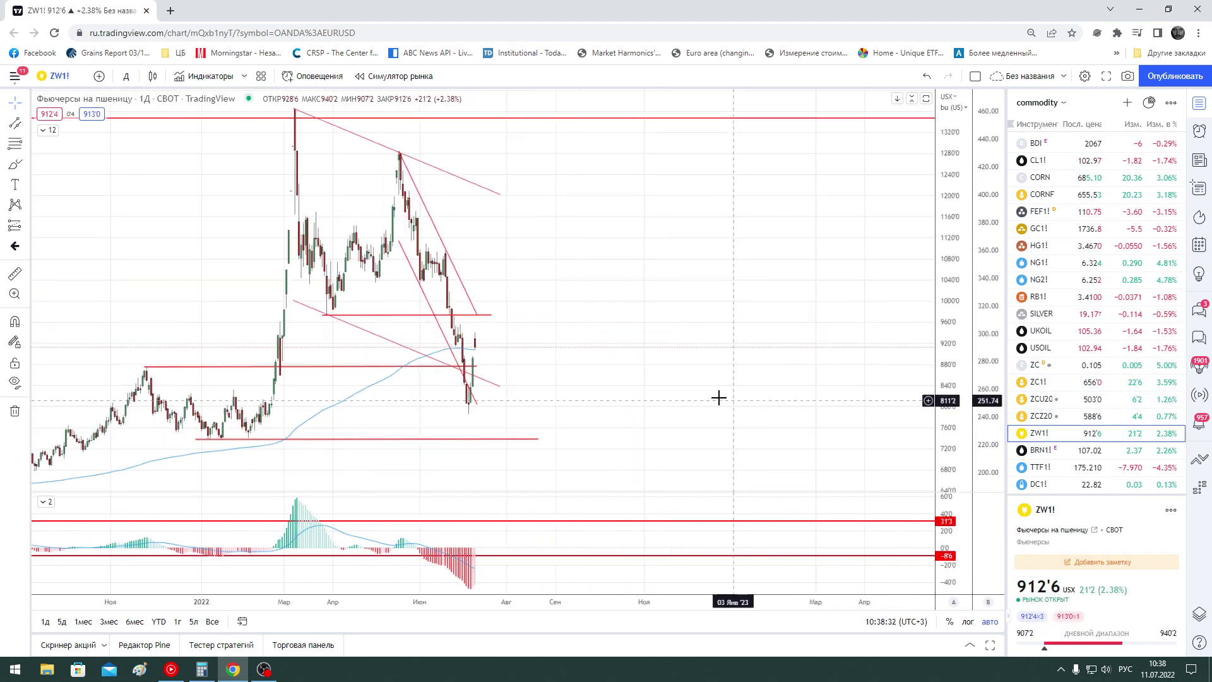
{"action": "scroll", "coordinate": [726, 338], "scroll_direction": "left", "scroll_amount": 3}
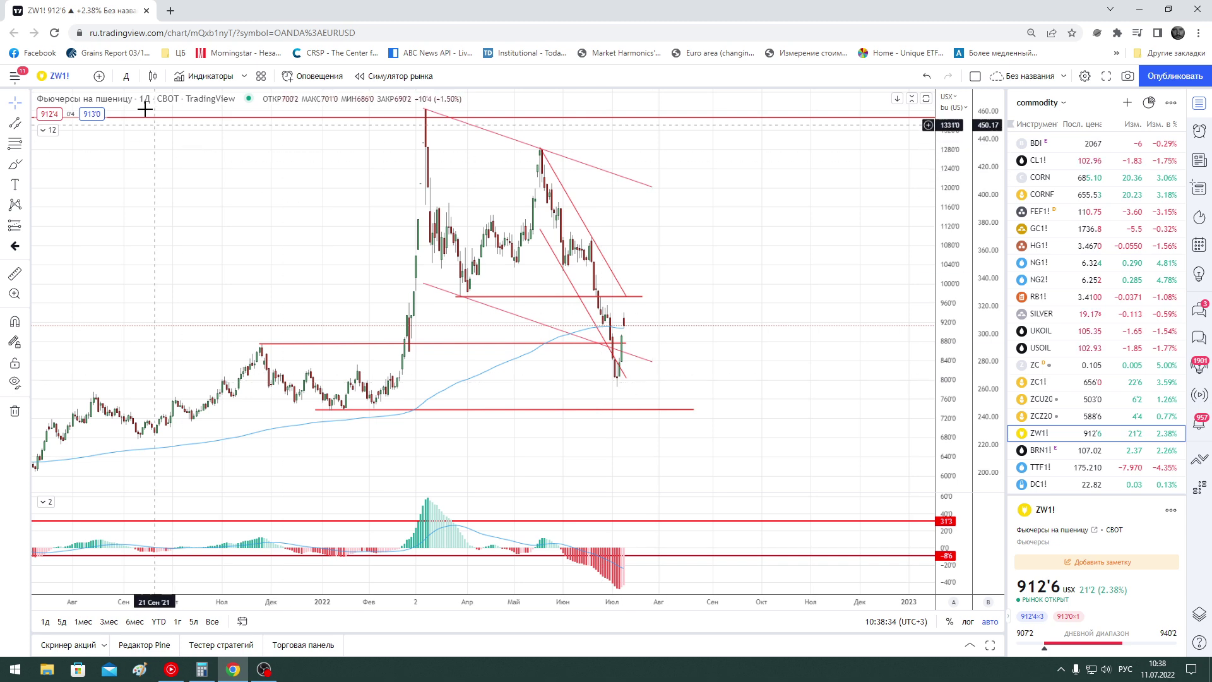
{"action": "left_click", "coordinate": [125, 76]}
{"action": "left_click", "coordinate": [147, 415]}
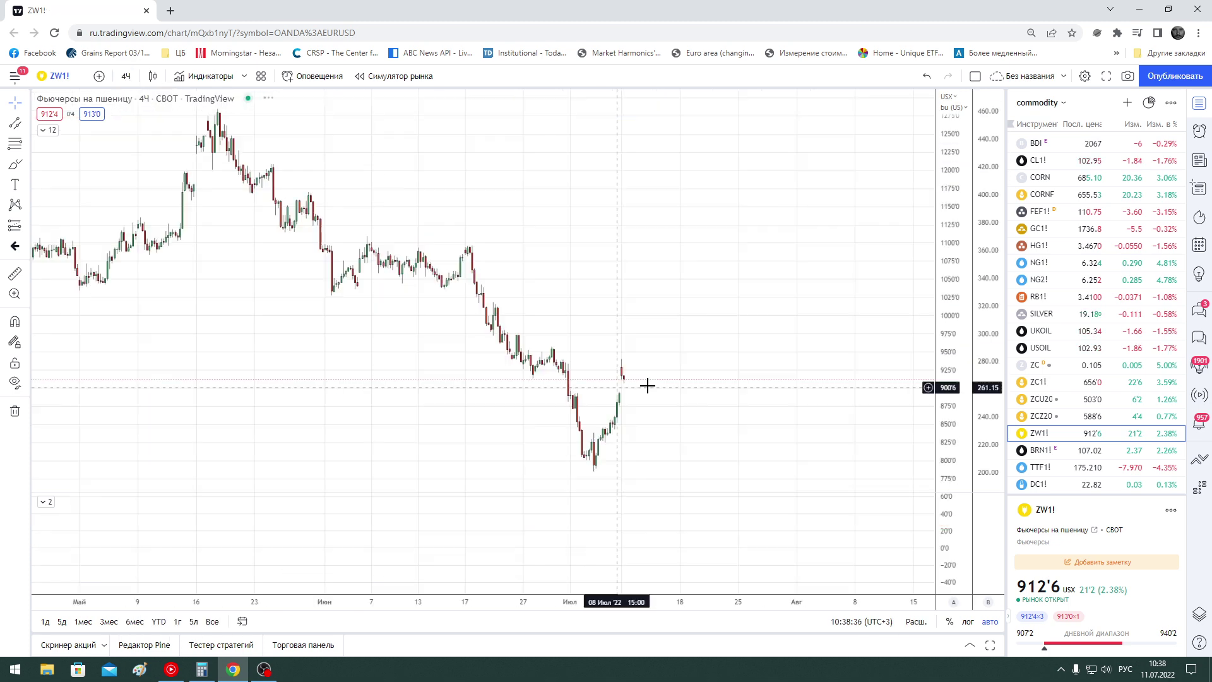
Adjust the 4-hour view to span February–July, then bring up the saved watchlists menu
{"action": "scroll", "coordinate": [847, 368], "scroll_direction": "up", "scroll_amount": 2}
{"action": "scroll", "coordinate": [805, 394], "scroll_direction": "up", "scroll_amount": 2}
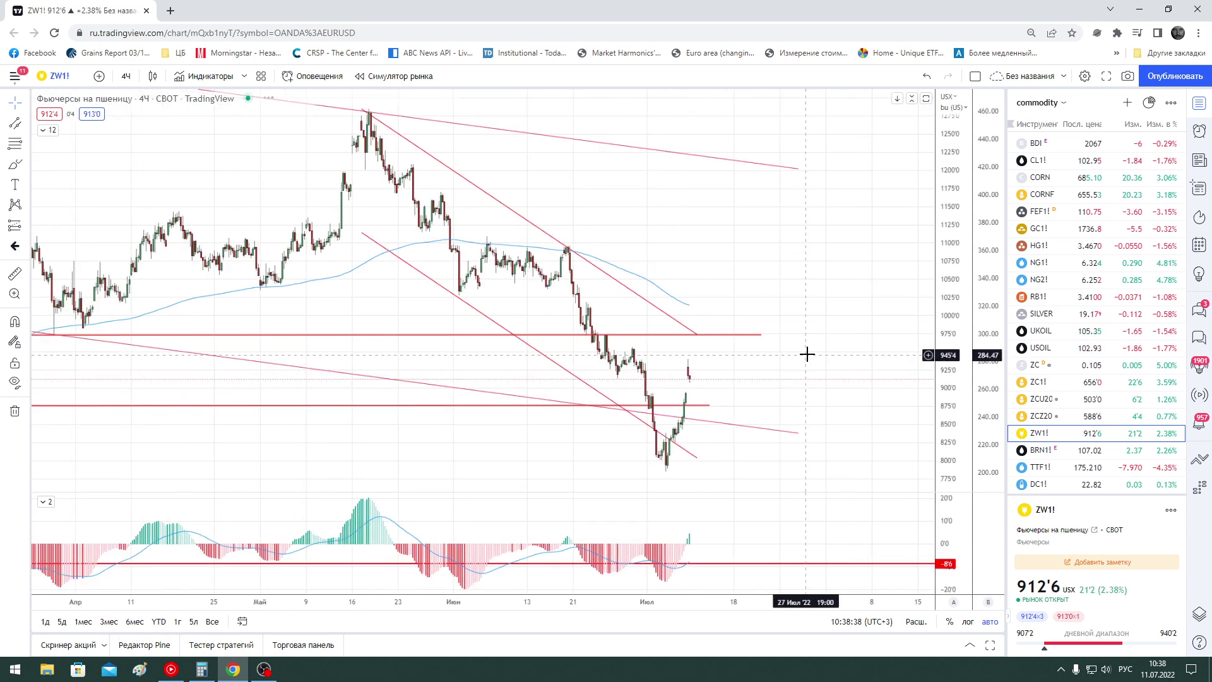
{"action": "scroll", "coordinate": [865, 406], "scroll_direction": "down", "scroll_amount": 1}
{"action": "scroll", "coordinate": [867, 411], "scroll_direction": "down", "scroll_amount": 1}
{"action": "scroll", "coordinate": [867, 410], "scroll_direction": "down", "scroll_amount": 1}
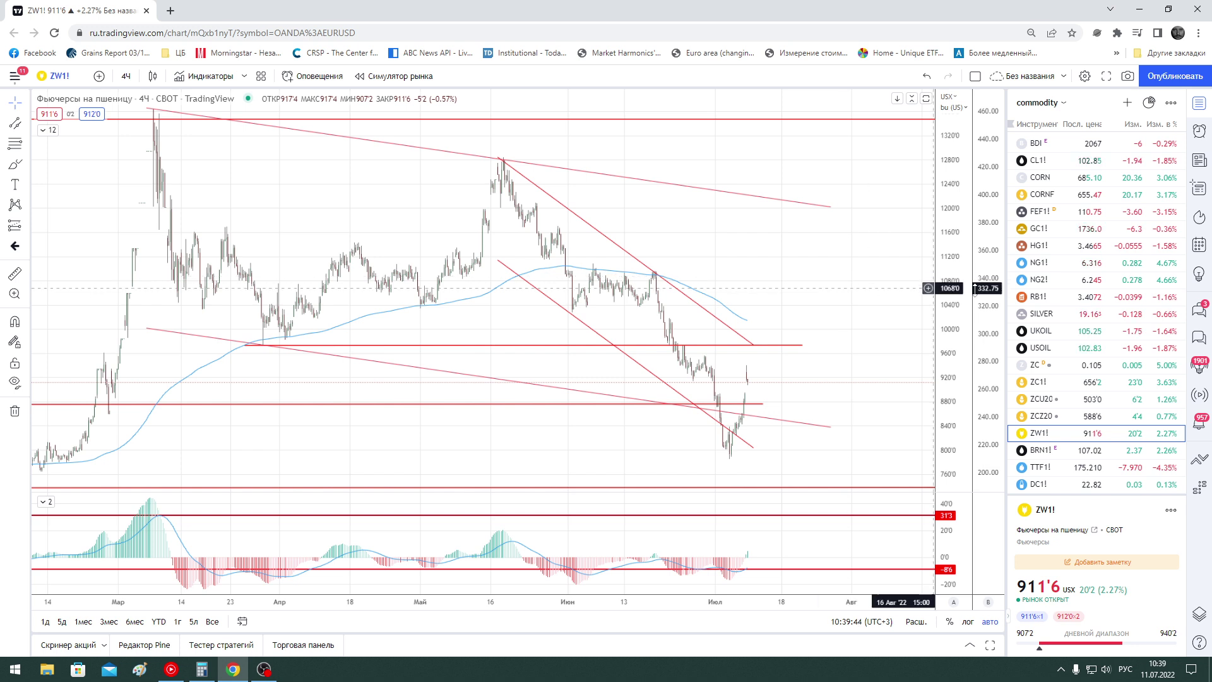
{"action": "left_click", "coordinate": [1036, 104]}
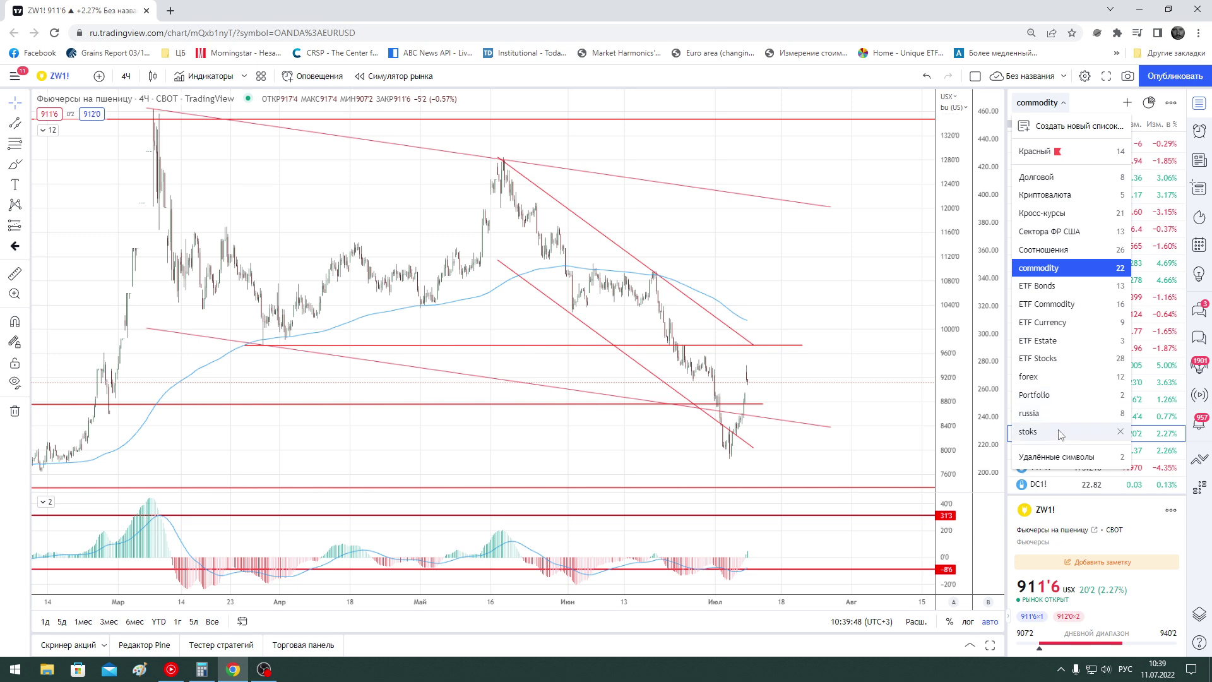
Switch to the Долговой watchlist, open US10Y and delete its descending parallel channel
{"action": "left_click", "coordinate": [1051, 179]}
{"action": "left_click", "coordinate": [1049, 178]}
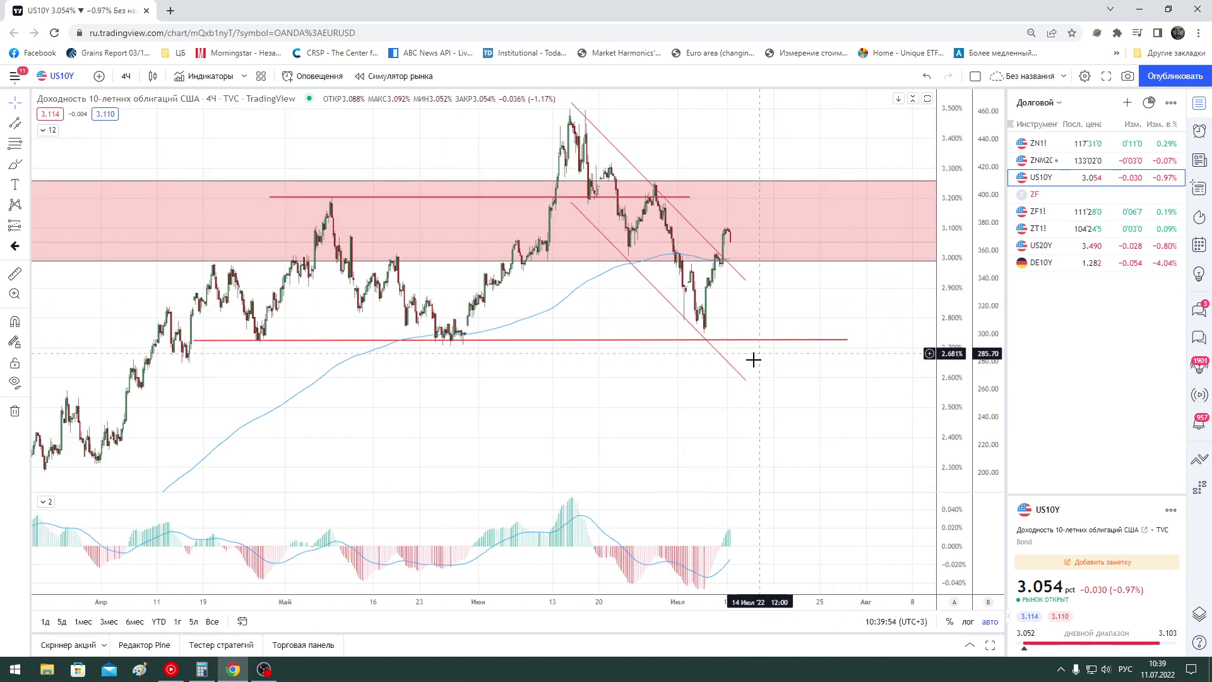
{"action": "left_click_drag", "start_coordinate": [660, 394], "coordinate": [714, 365]}
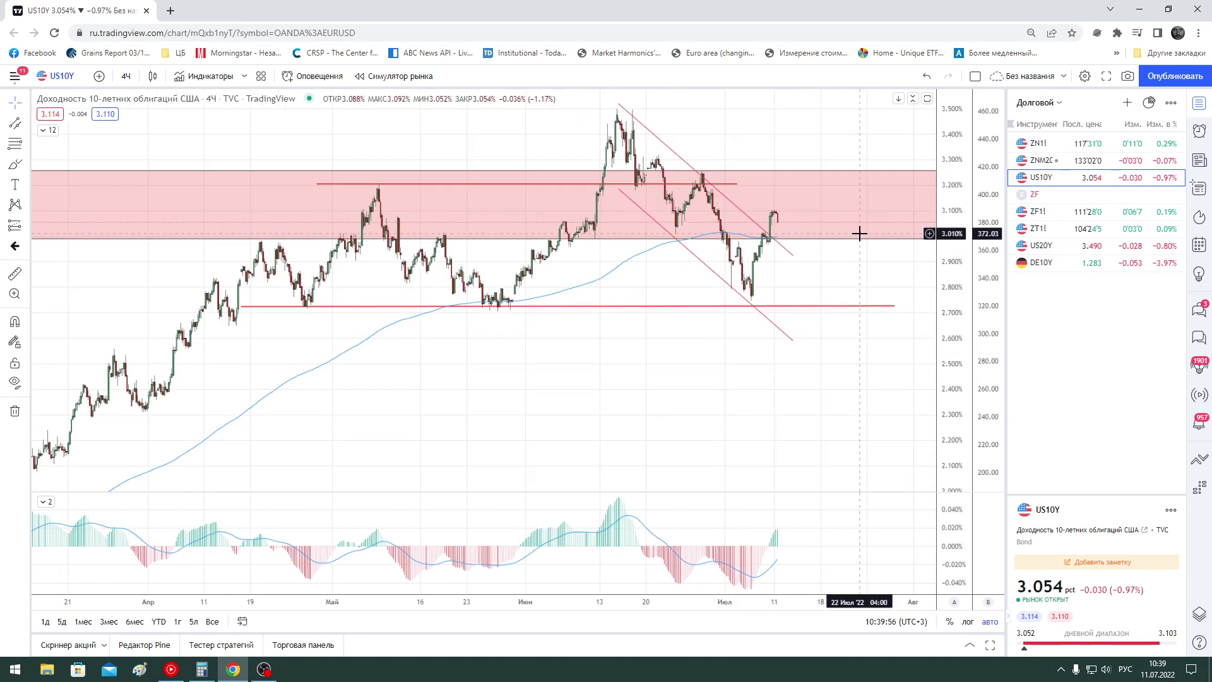
{"action": "left_click", "coordinate": [710, 268]}
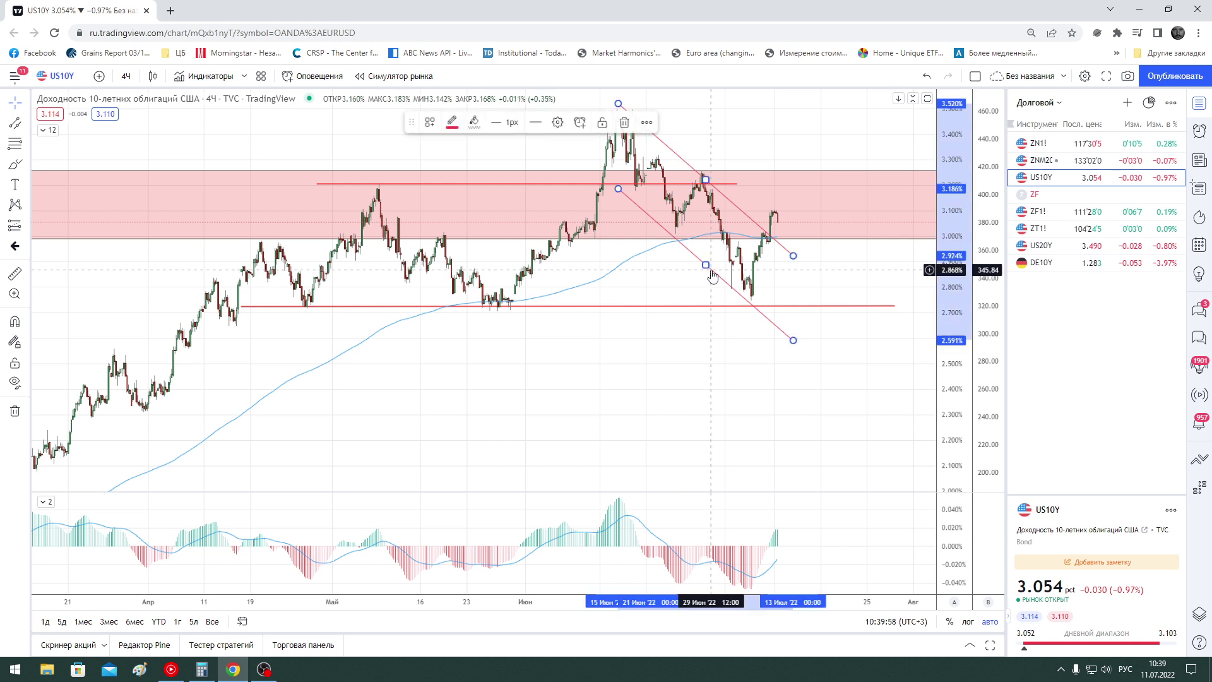
{"action": "key", "text": "Delete"}
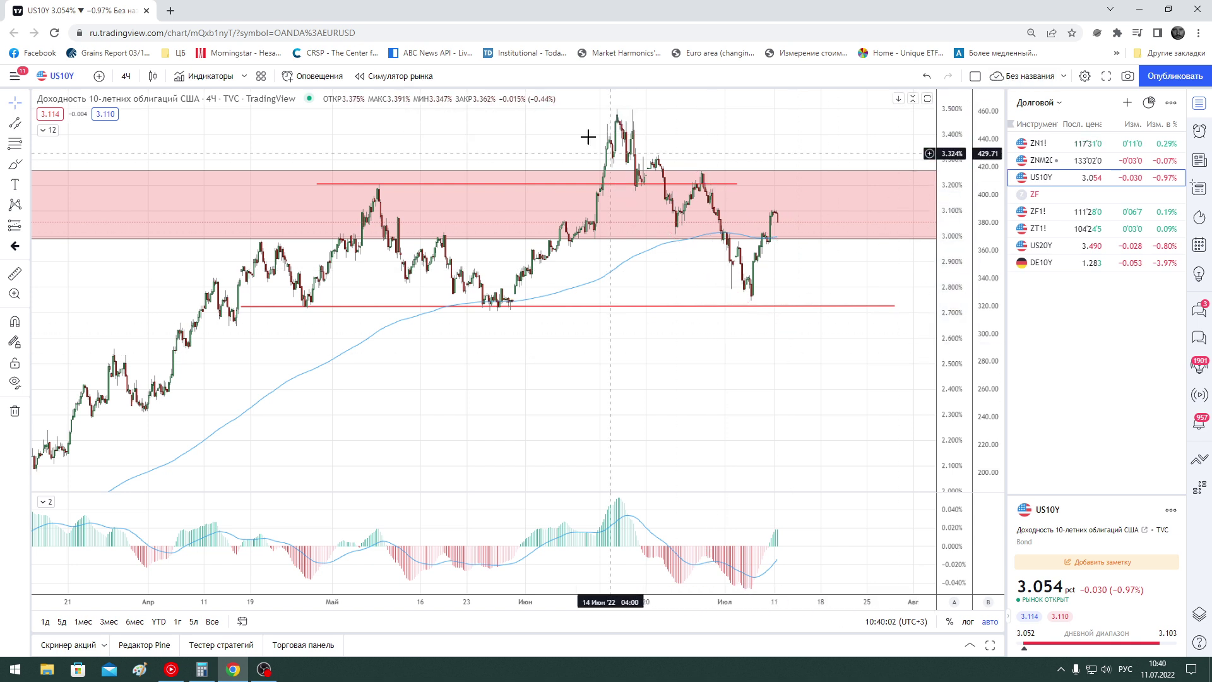
{"action": "left_click", "coordinate": [126, 75]}
Review US10Y on daily candles with its red support line, then return to 4-hour candles
{"action": "left_click", "coordinate": [166, 452]}
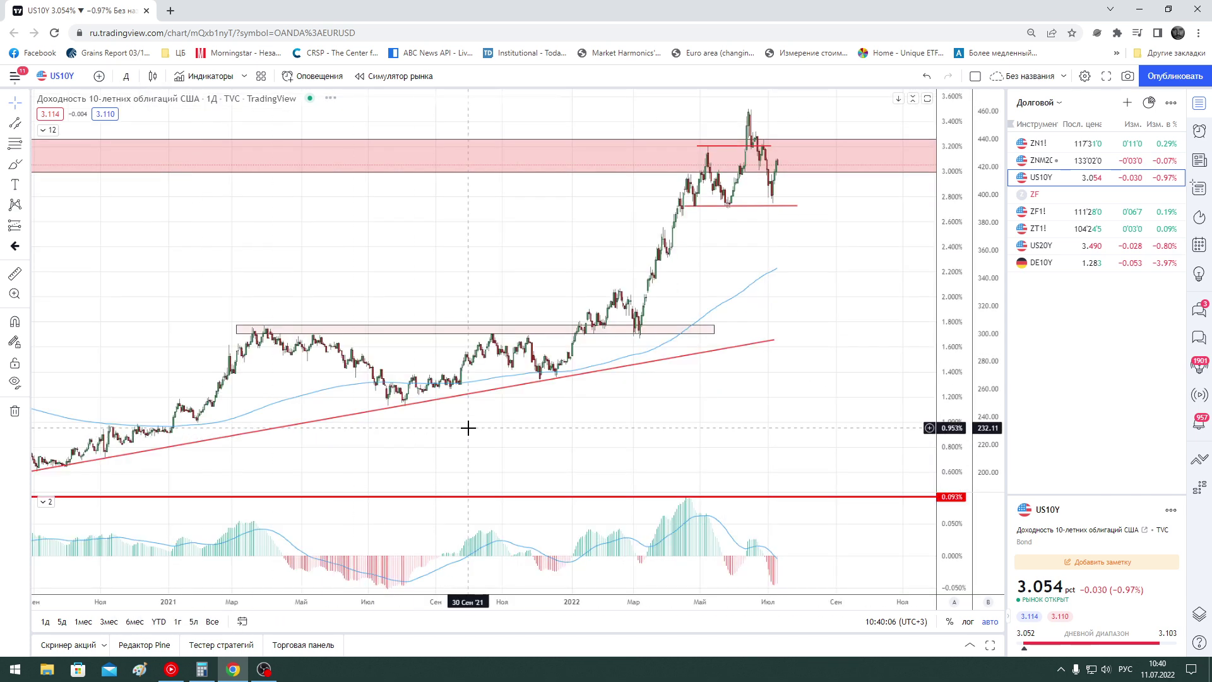
{"action": "scroll", "coordinate": [824, 290], "scroll_direction": "up", "scroll_amount": 1}
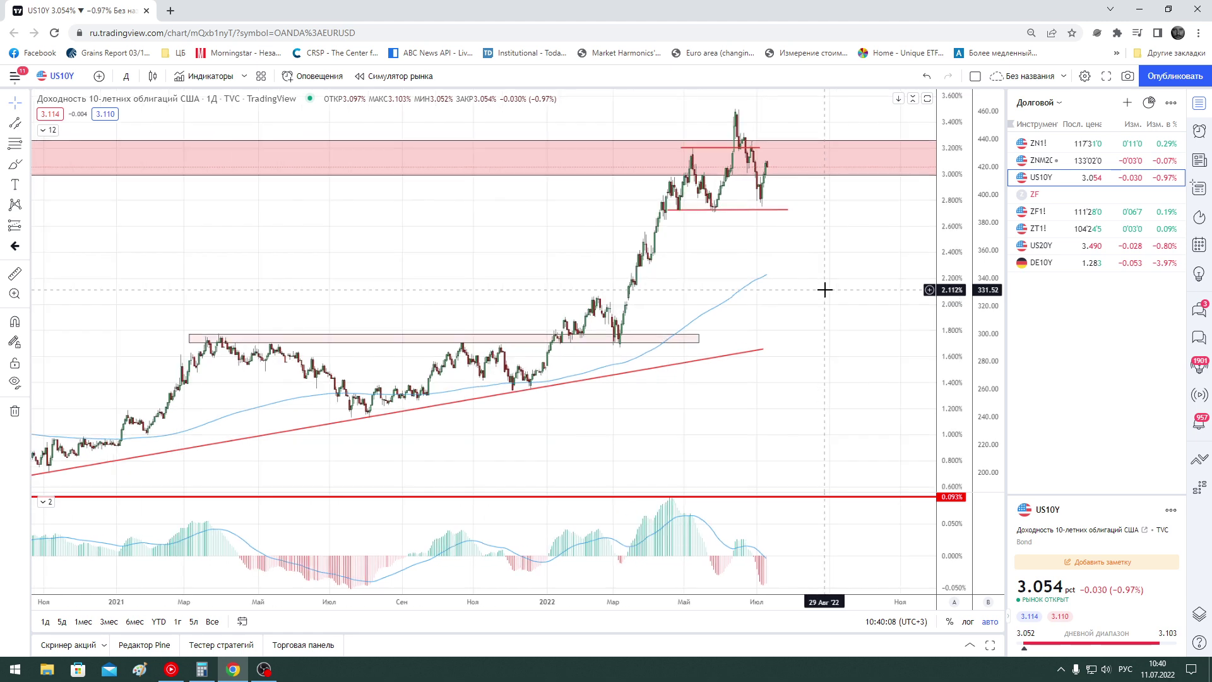
{"action": "scroll", "coordinate": [825, 289], "scroll_direction": "up", "scroll_amount": 1}
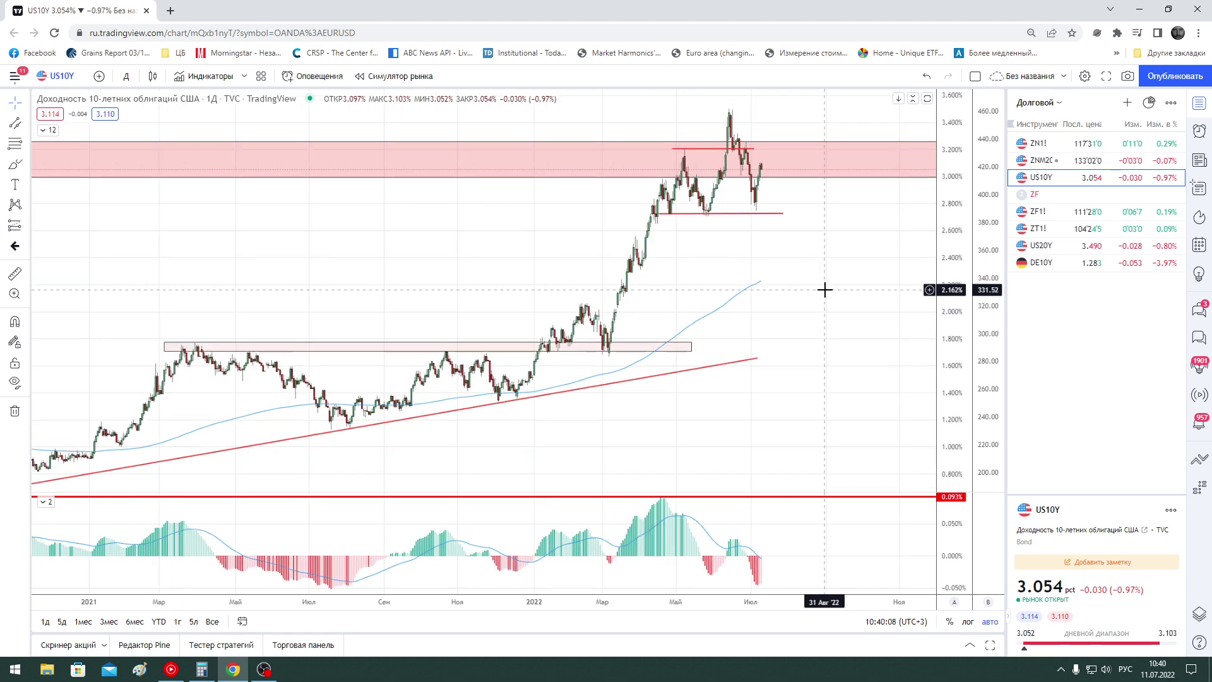
{"action": "left_click", "coordinate": [685, 214]}
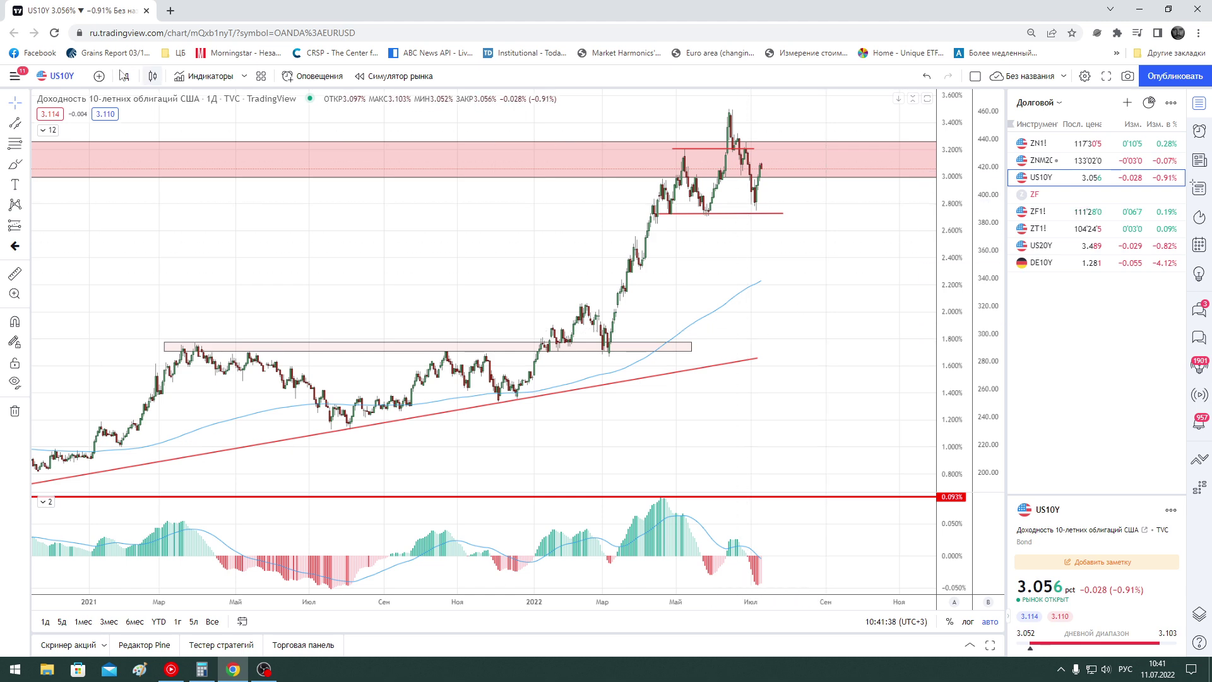
{"action": "left_click", "coordinate": [126, 79]}
{"action": "left_click", "coordinate": [155, 413]}
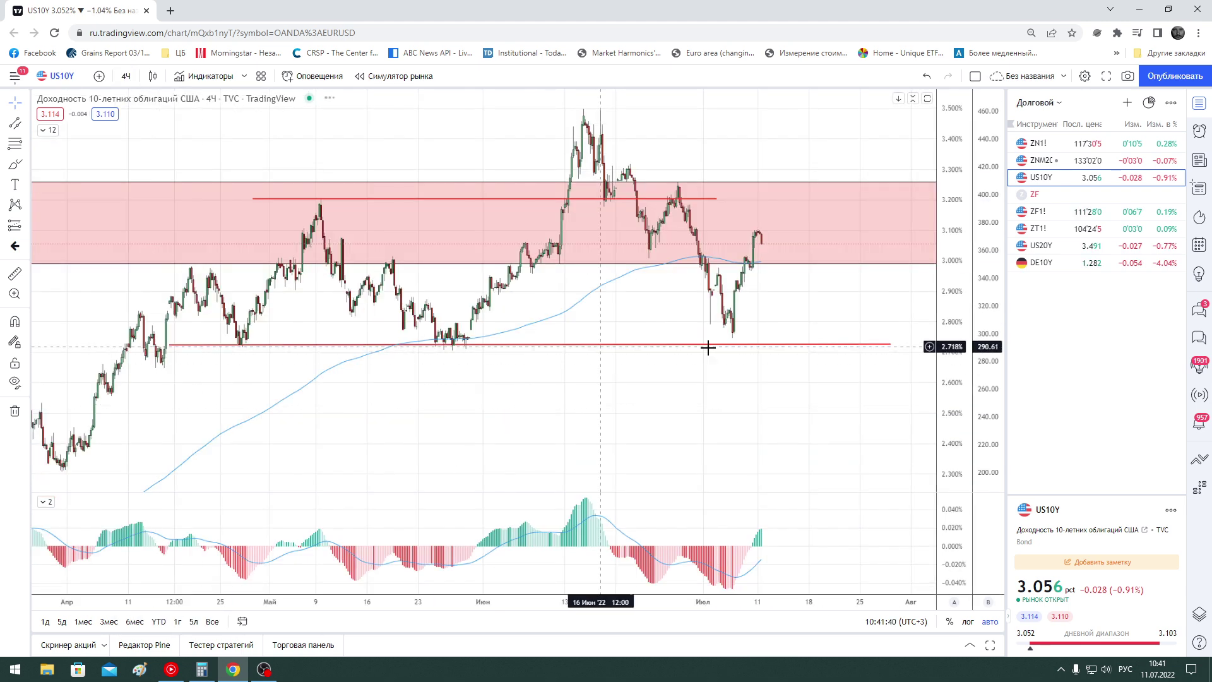
Switch to the stoks watchlist and open ES1! E-mini S&P 500 futures
{"action": "left_click", "coordinate": [1038, 104]}
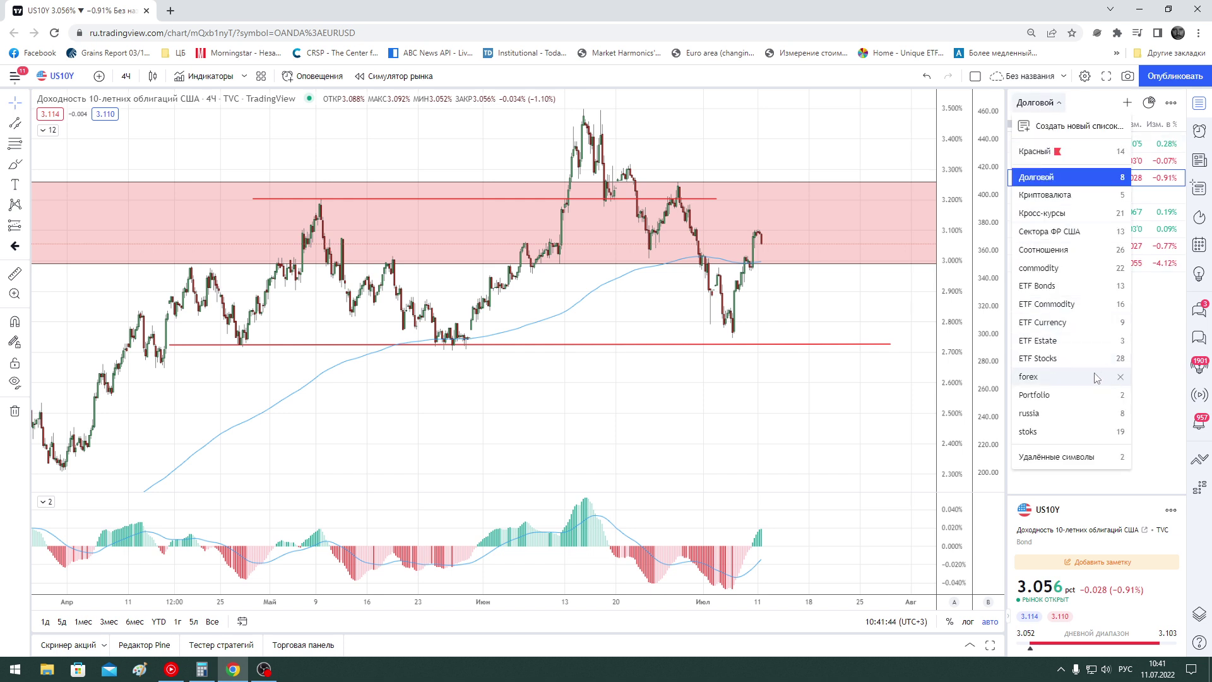
{"action": "left_click", "coordinate": [1062, 432]}
{"action": "left_click", "coordinate": [1042, 246]}
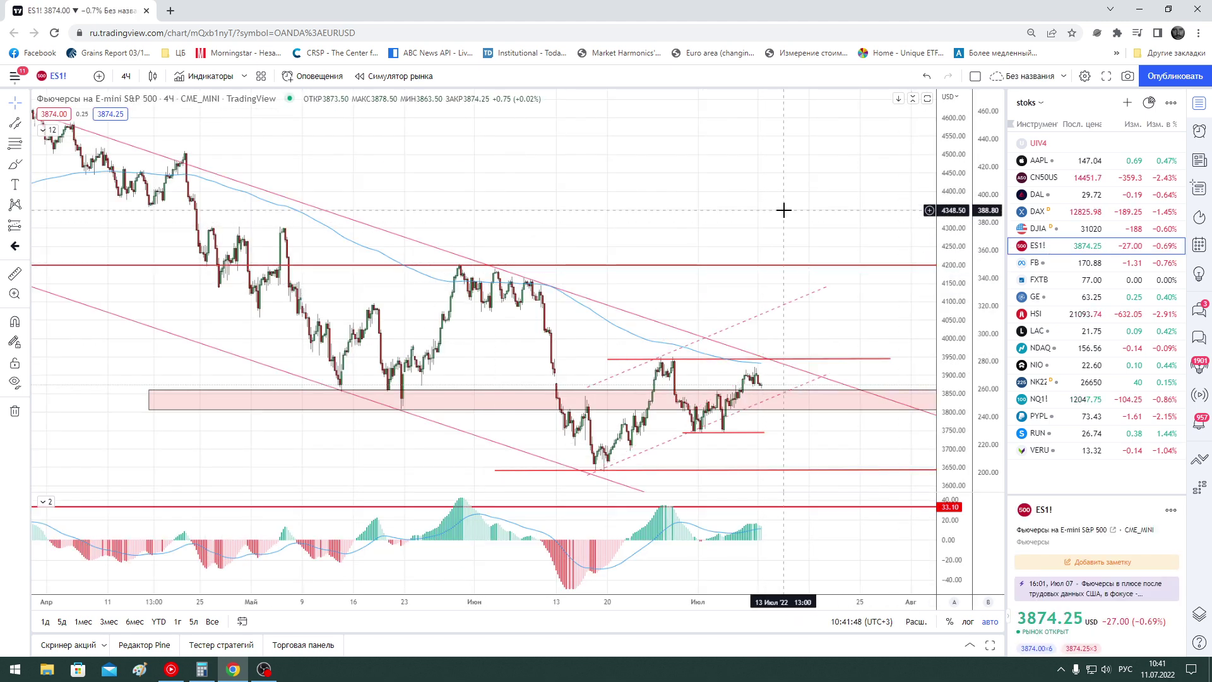
Inspect the dashed rising channel and its right endpoint, then deselect it
{"action": "left_click", "coordinate": [834, 381]}
{"action": "left_click", "coordinate": [834, 380]}
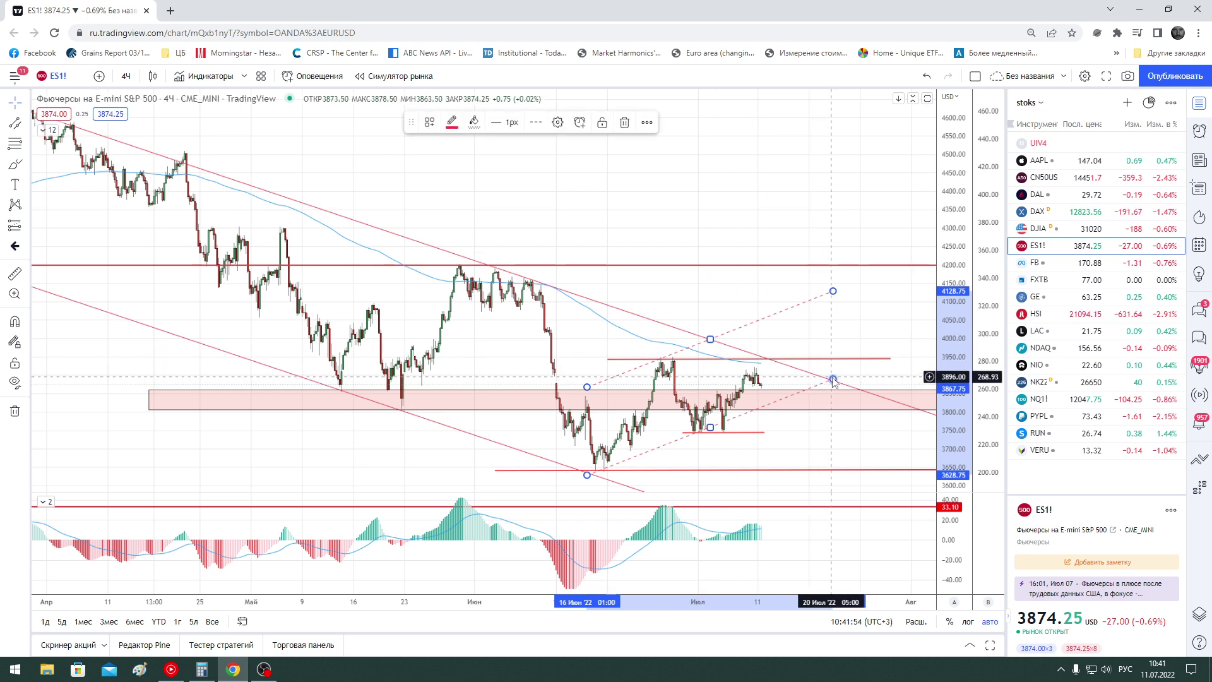
{"action": "left_click", "coordinate": [757, 278]}
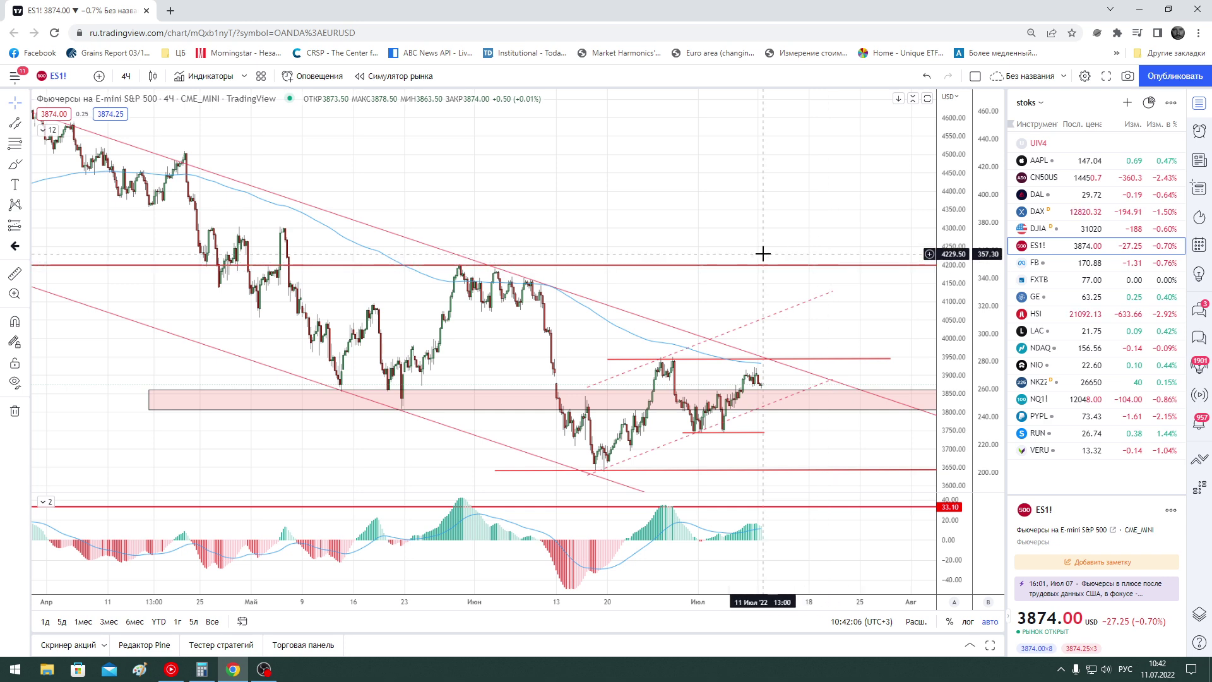
Zoom out and pan ES1! to bring the 3391.50 level into view, then open NQ1!
{"action": "scroll", "coordinate": [763, 253], "scroll_direction": "down", "scroll_amount": 3}
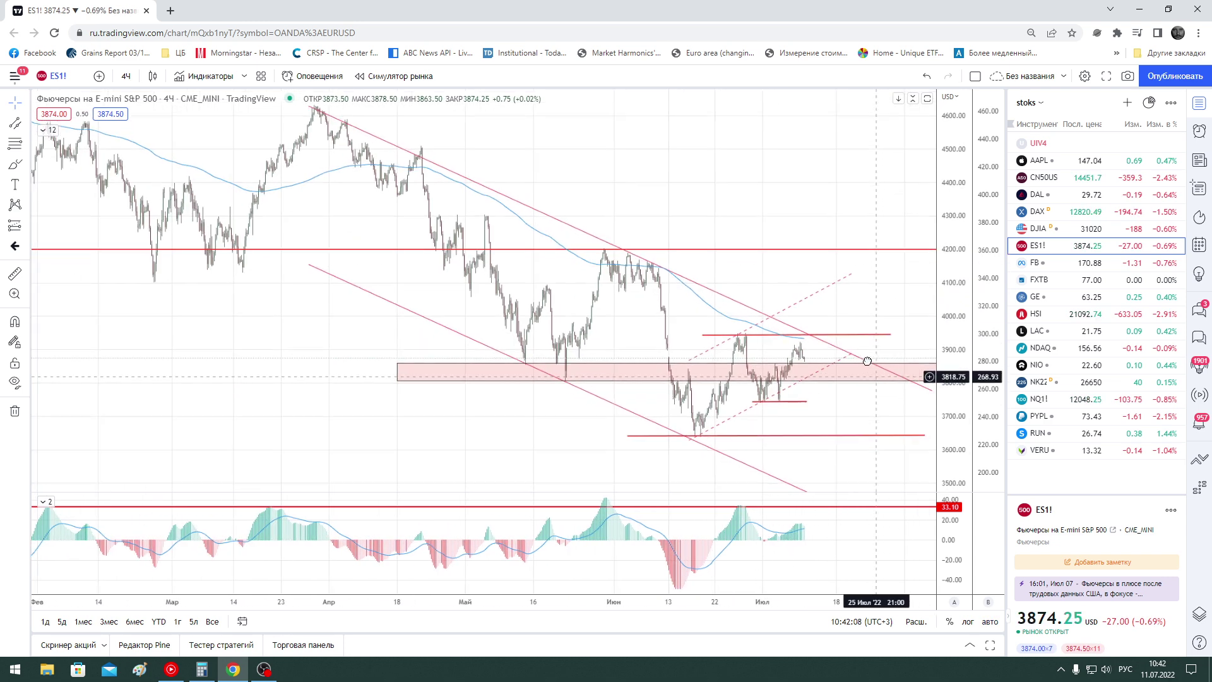
{"action": "left_click_drag", "start_coordinate": [868, 362], "coordinate": [855, 365]}
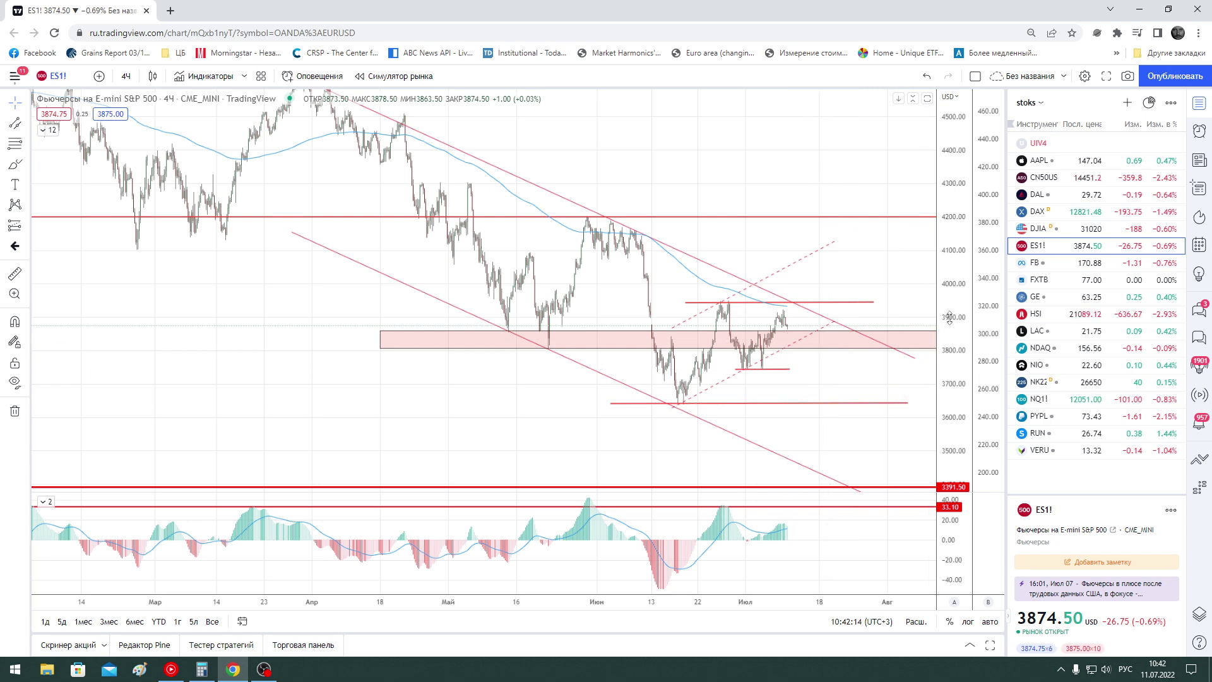
{"action": "left_click_drag", "start_coordinate": [907, 423], "coordinate": [844, 338]}
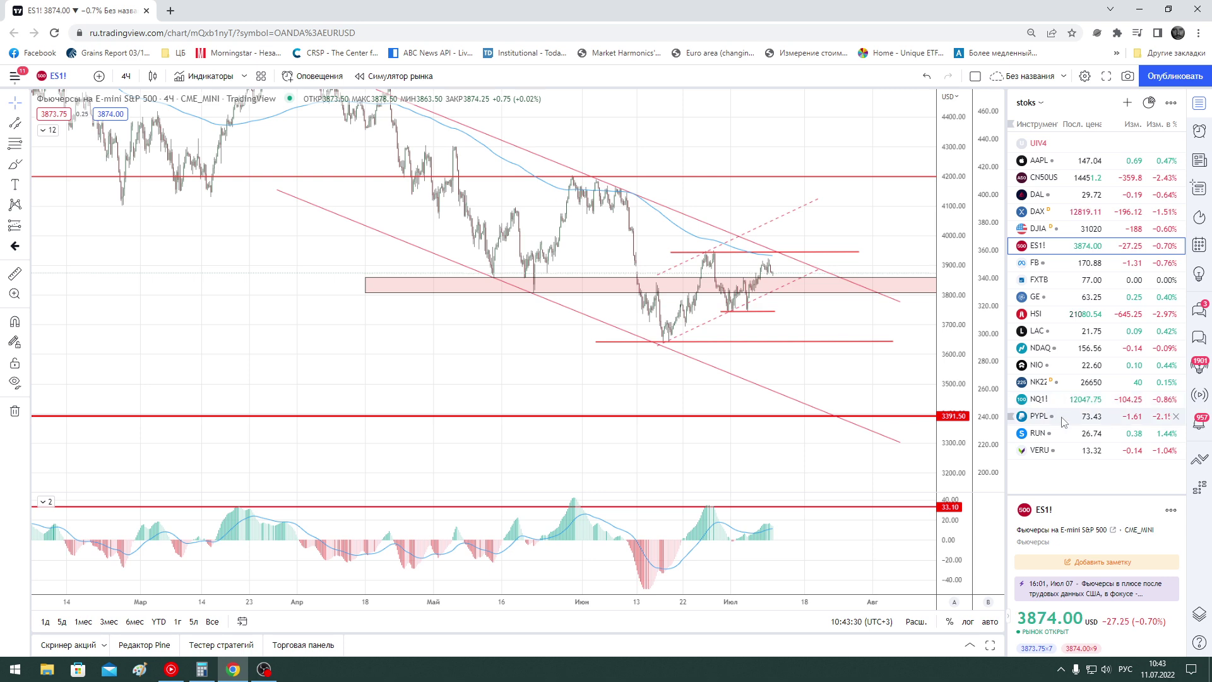
{"action": "left_click", "coordinate": [1055, 398]}
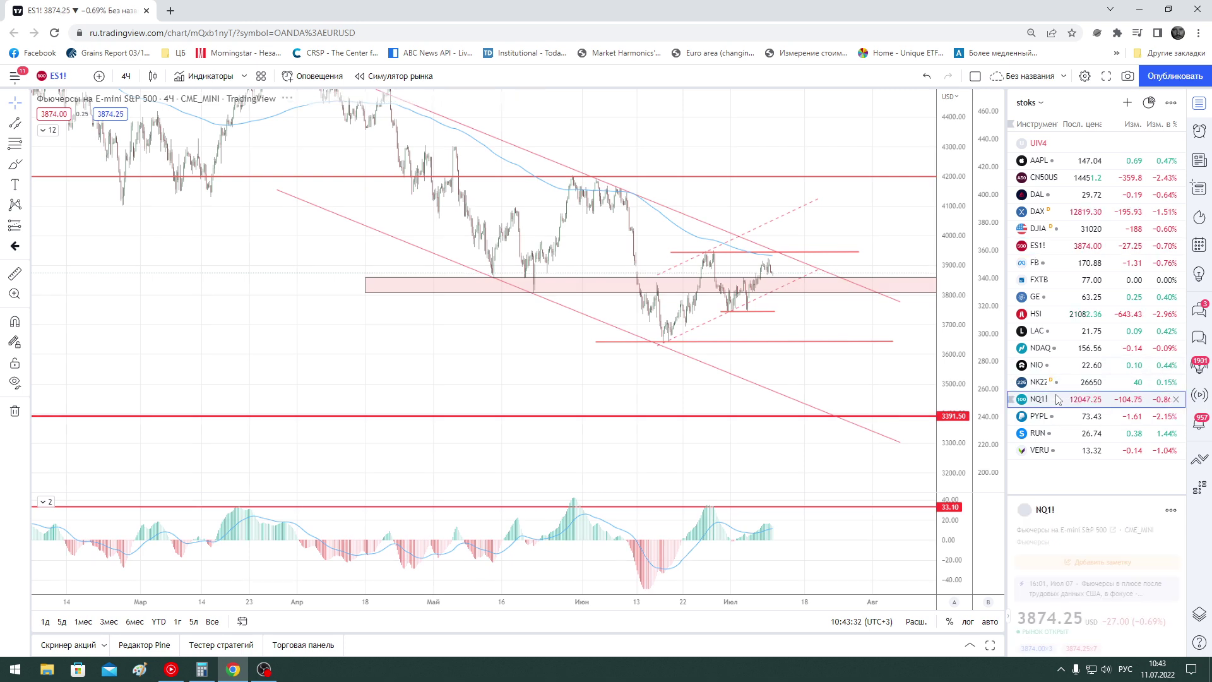
Zoom and pan the NQ1! chart so it starts from September
{"action": "scroll", "coordinate": [896, 362], "scroll_direction": "up", "scroll_amount": 2}
{"action": "scroll", "coordinate": [896, 361], "scroll_direction": "up", "scroll_amount": 2}
{"action": "scroll", "coordinate": [896, 362], "scroll_direction": "up", "scroll_amount": 2}
{"action": "scroll", "coordinate": [896, 362], "scroll_direction": "up", "scroll_amount": 2}
{"action": "scroll", "coordinate": [896, 362], "scroll_direction": "down", "scroll_amount": 2}
{"action": "scroll", "coordinate": [825, 319], "scroll_direction": "down", "scroll_amount": 2}
{"action": "scroll", "coordinate": [825, 320], "scroll_direction": "down", "scroll_amount": 2}
{"action": "scroll", "coordinate": [831, 338], "scroll_direction": "down", "scroll_amount": 2}
{"action": "scroll", "coordinate": [832, 339], "scroll_direction": "down", "scroll_amount": 2}
{"action": "scroll", "coordinate": [899, 289], "scroll_direction": "down", "scroll_amount": 2}
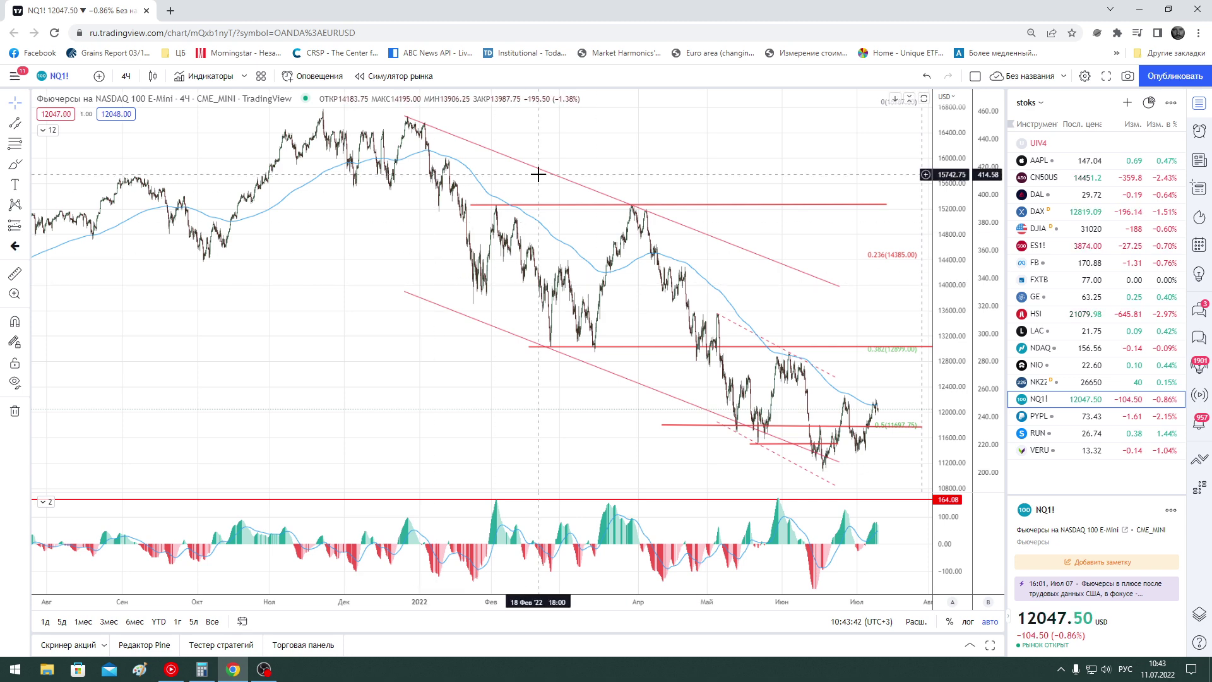
{"action": "left_click_drag", "start_coordinate": [731, 249], "coordinate": [688, 257]}
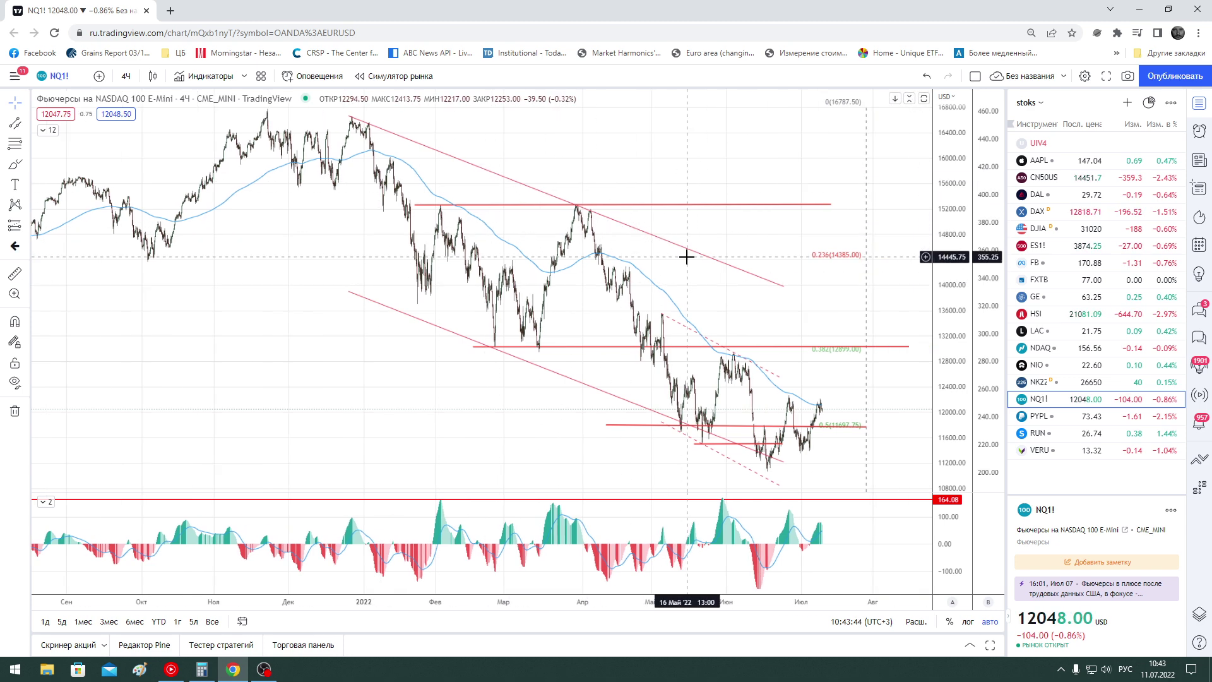
Draw a rising parallel channel from the mid-June and July lows, then lower the 12800 level slightly
{"action": "left_click", "coordinate": [15, 123]}
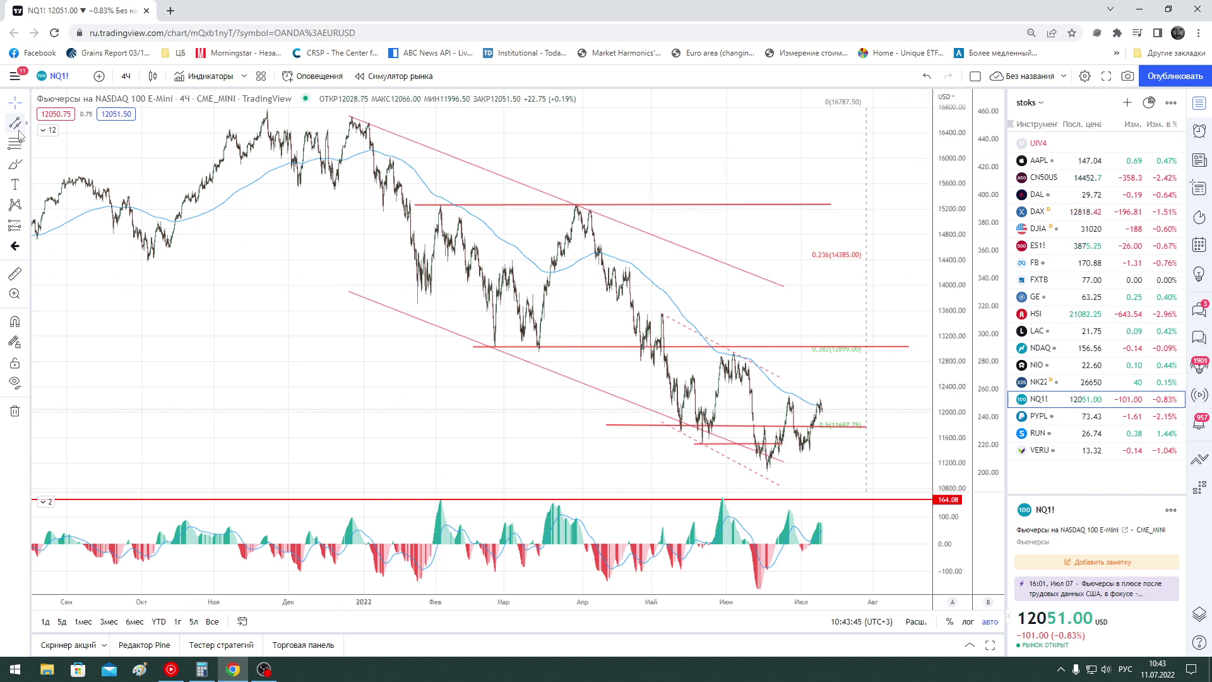
{"action": "left_click", "coordinate": [766, 471]}
{"action": "left_click", "coordinate": [848, 430]}
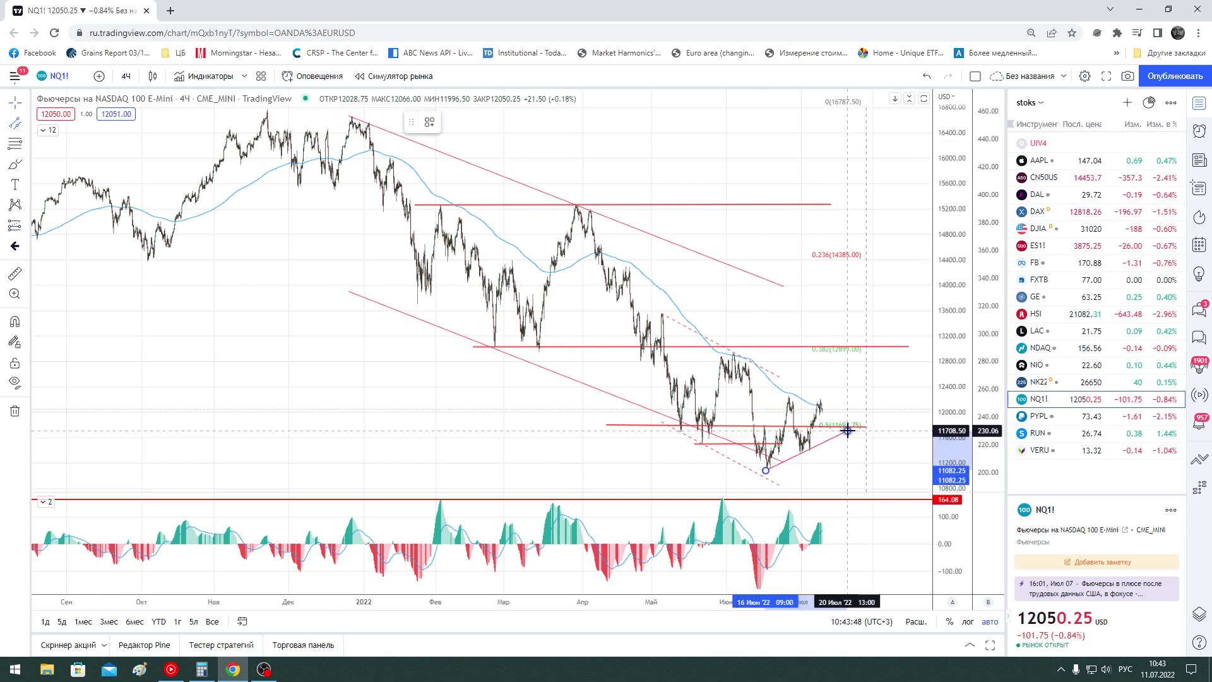
{"action": "left_click", "coordinate": [851, 366]}
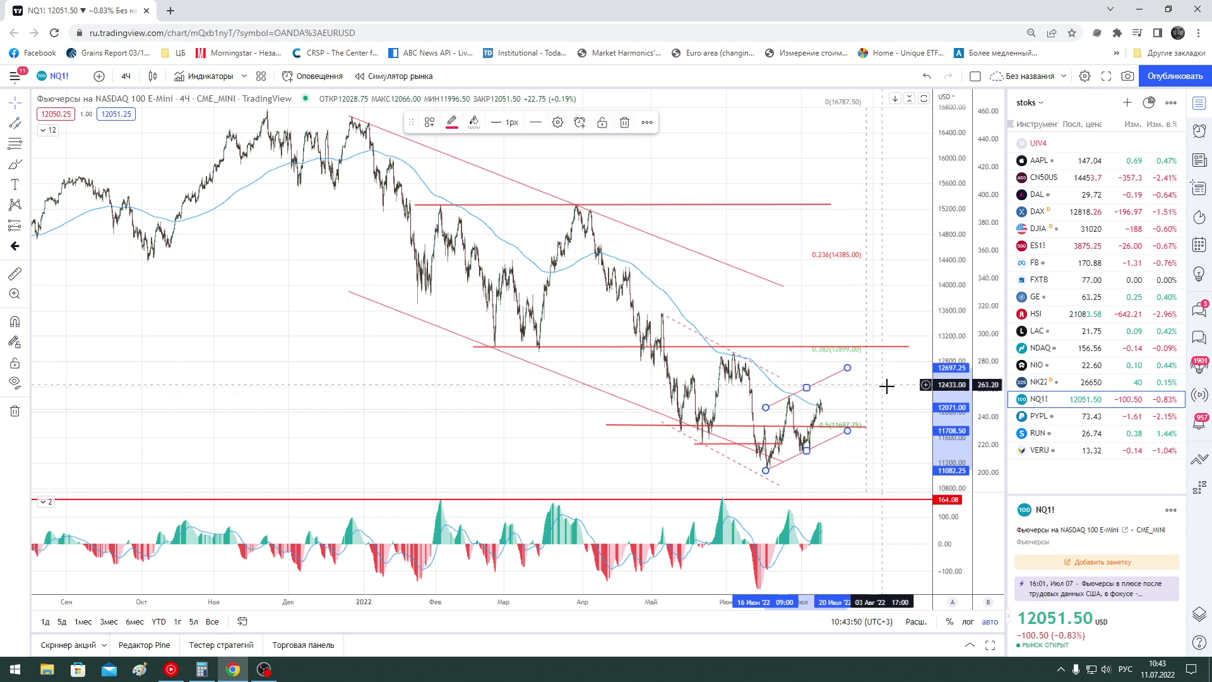
{"action": "left_click_drag", "start_coordinate": [793, 347], "coordinate": [794, 352]}
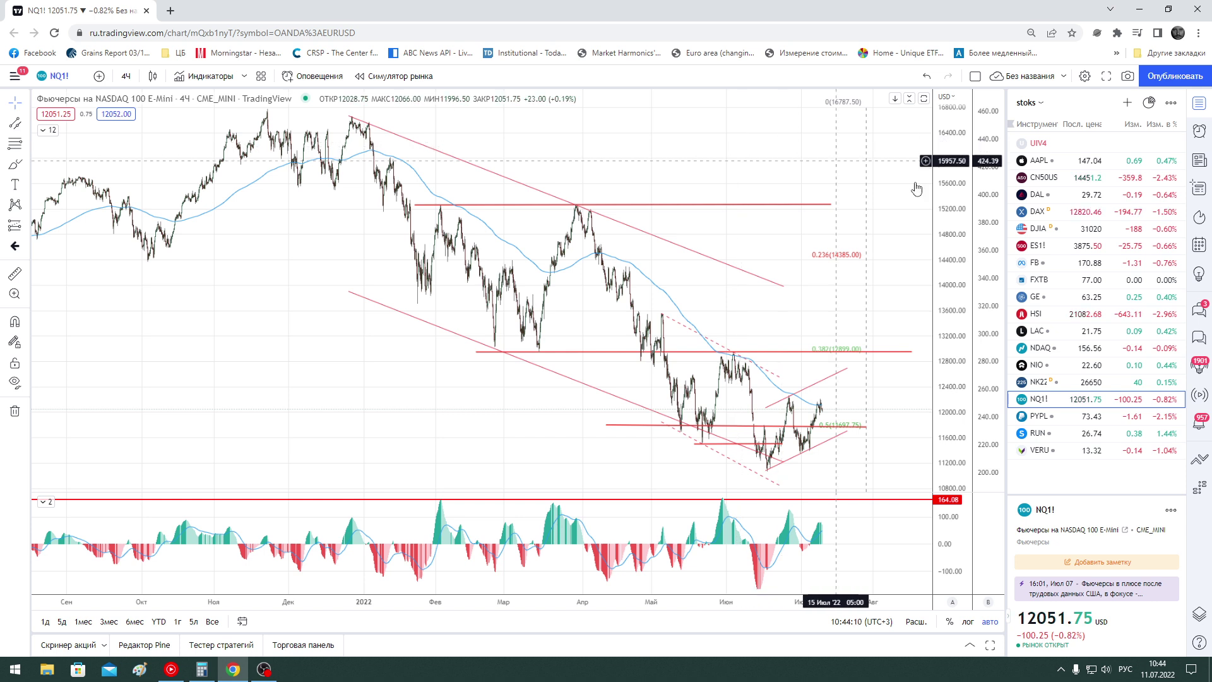
Open BTCUSD from the Криптовалюта watchlist
{"action": "left_click", "coordinate": [1028, 102]}
{"action": "left_click", "coordinate": [1058, 197]}
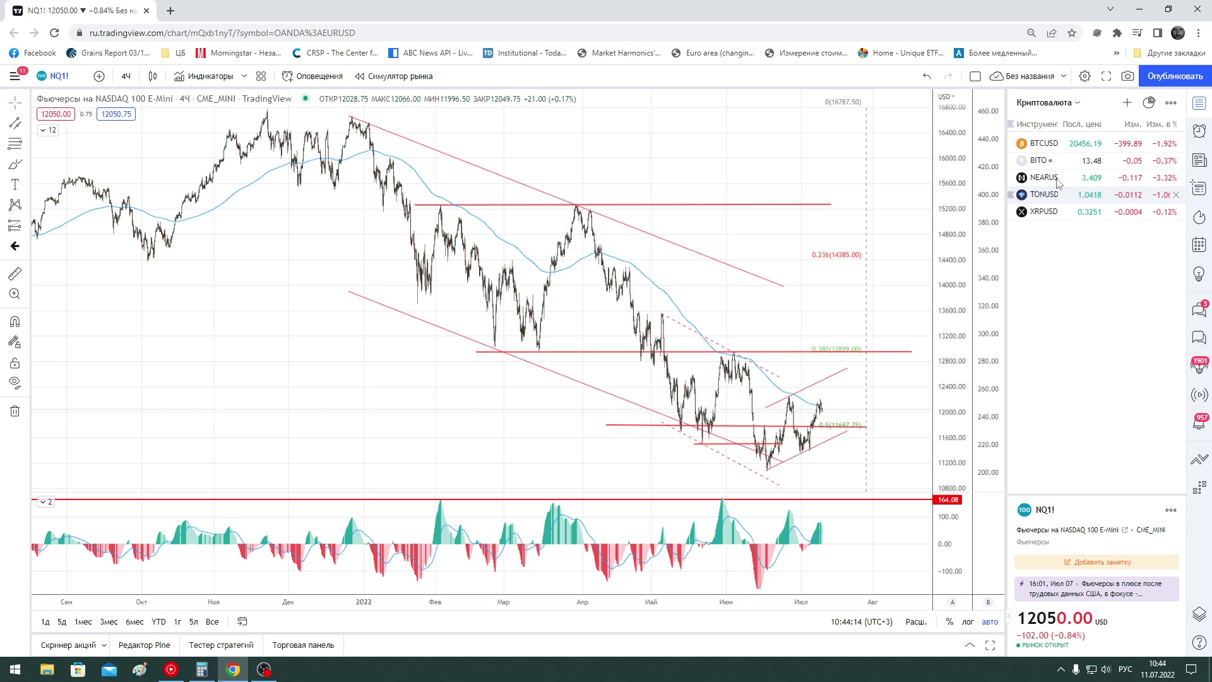
{"action": "left_click", "coordinate": [1043, 144]}
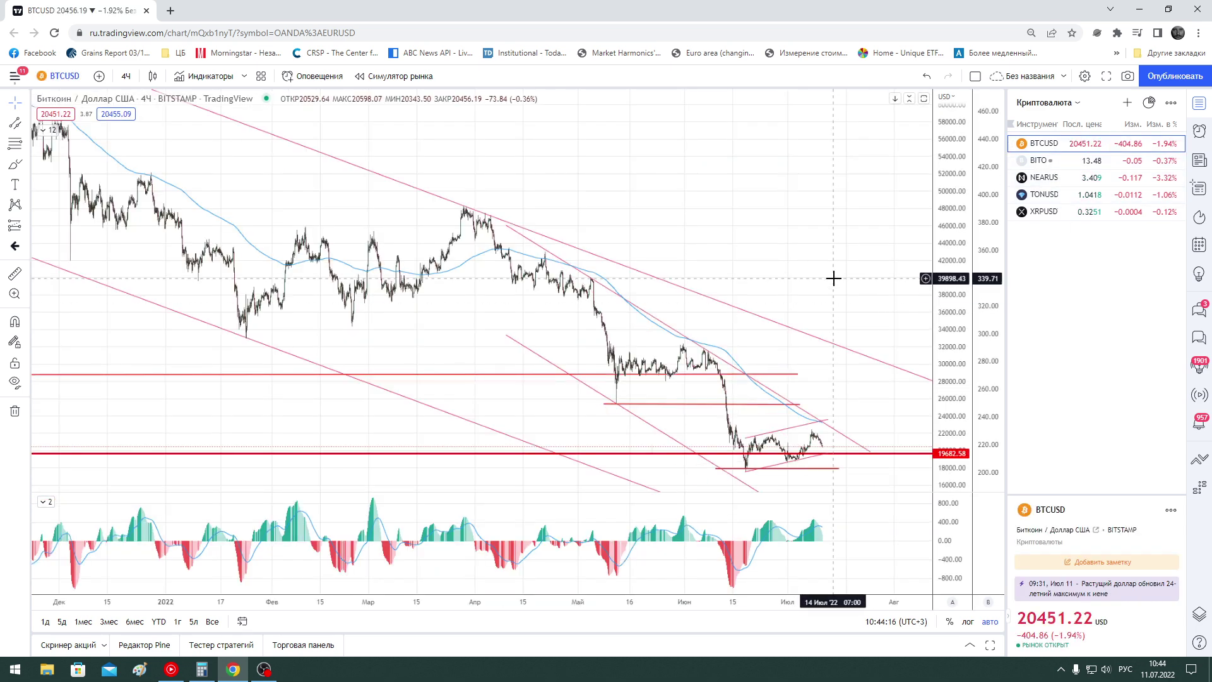
{"action": "scroll", "coordinate": [841, 281], "scroll_direction": "up", "scroll_amount": 2}
{"action": "scroll", "coordinate": [841, 279], "scroll_direction": "up", "scroll_amount": 1}
{"action": "scroll", "coordinate": [839, 277], "scroll_direction": "up", "scroll_amount": 1}
{"action": "scroll", "coordinate": [840, 276], "scroll_direction": "down", "scroll_amount": 1}
{"action": "scroll", "coordinate": [841, 275], "scroll_direction": "down", "scroll_amount": 1}
{"action": "scroll", "coordinate": [841, 274], "scroll_direction": "down", "scroll_amount": 1}
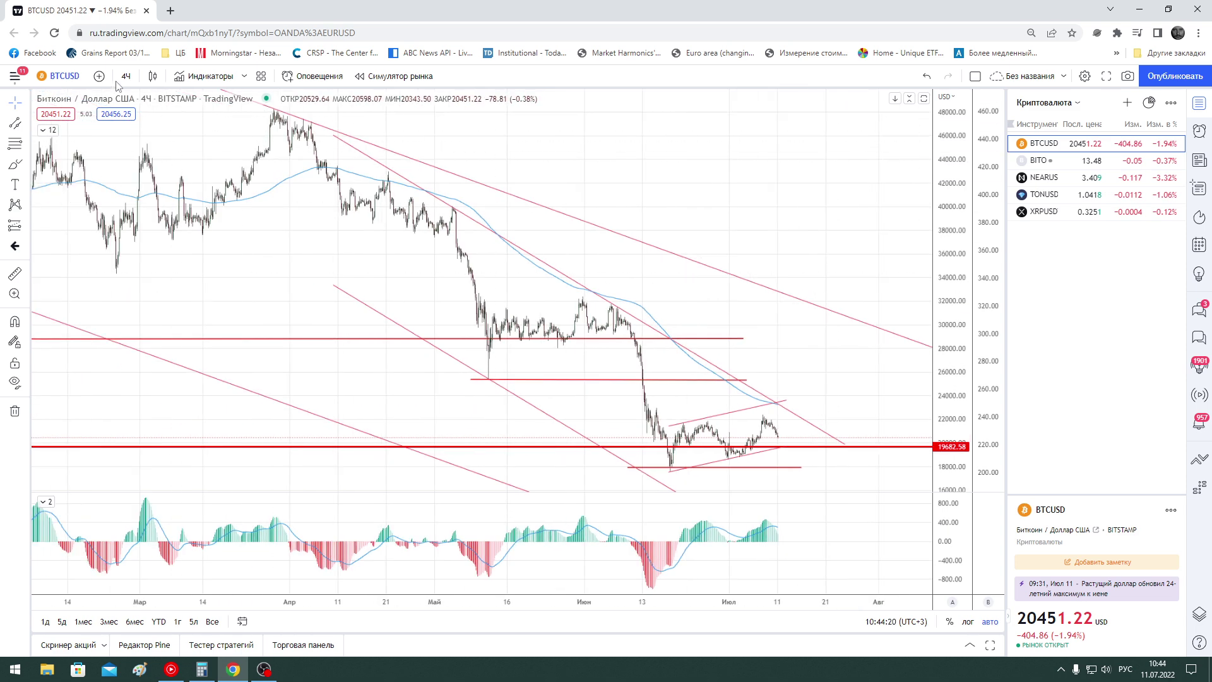
Switch BTCUSD to weekly candles and inspect the pink 2019–2020 zone
{"action": "left_click", "coordinate": [126, 76]}
{"action": "left_click", "coordinate": [158, 472]}
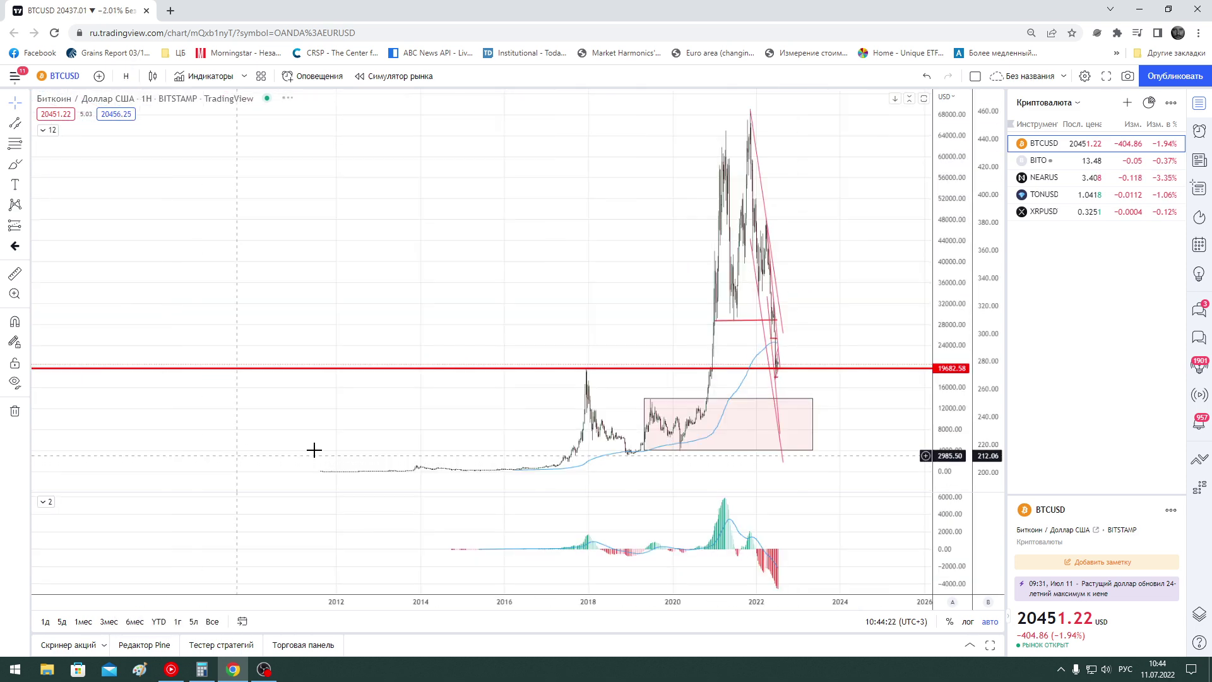
{"action": "scroll", "coordinate": [855, 419], "scroll_direction": "up", "scroll_amount": 2}
{"action": "scroll", "coordinate": [820, 423], "scroll_direction": "up", "scroll_amount": 2}
{"action": "scroll", "coordinate": [612, 320], "scroll_direction": "up", "scroll_amount": 2}
{"action": "left_click_drag", "start_coordinate": [611, 320], "coordinate": [794, 285]}
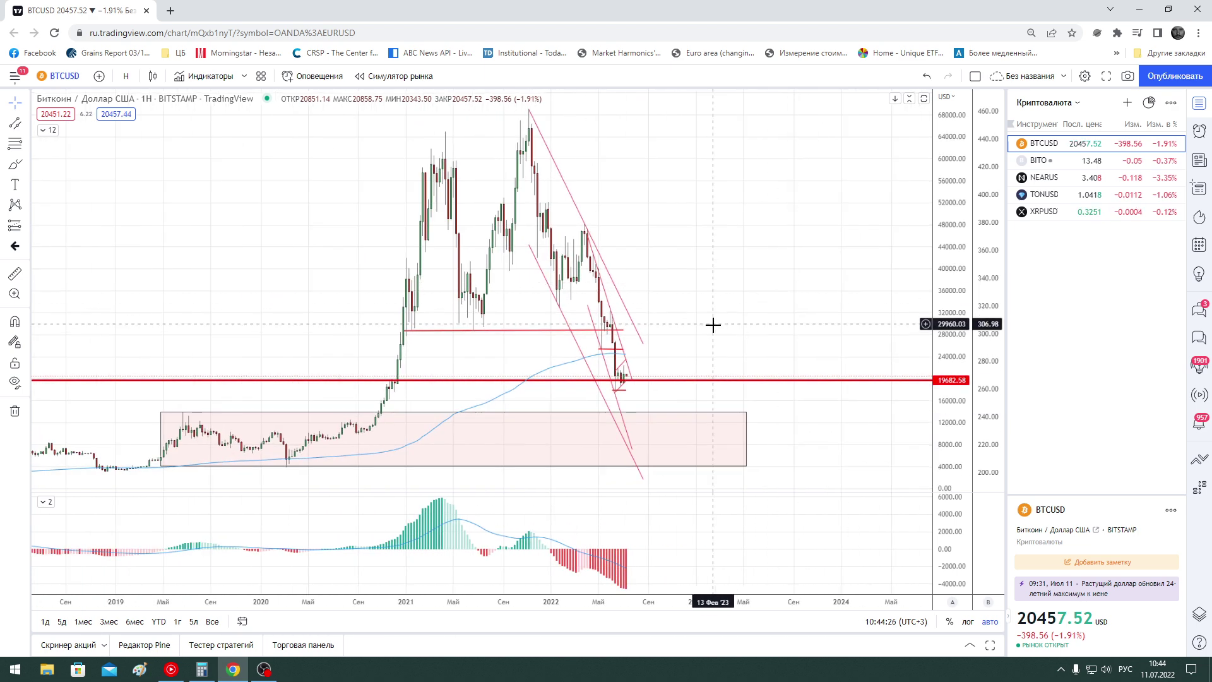
{"action": "left_click", "coordinate": [698, 418]}
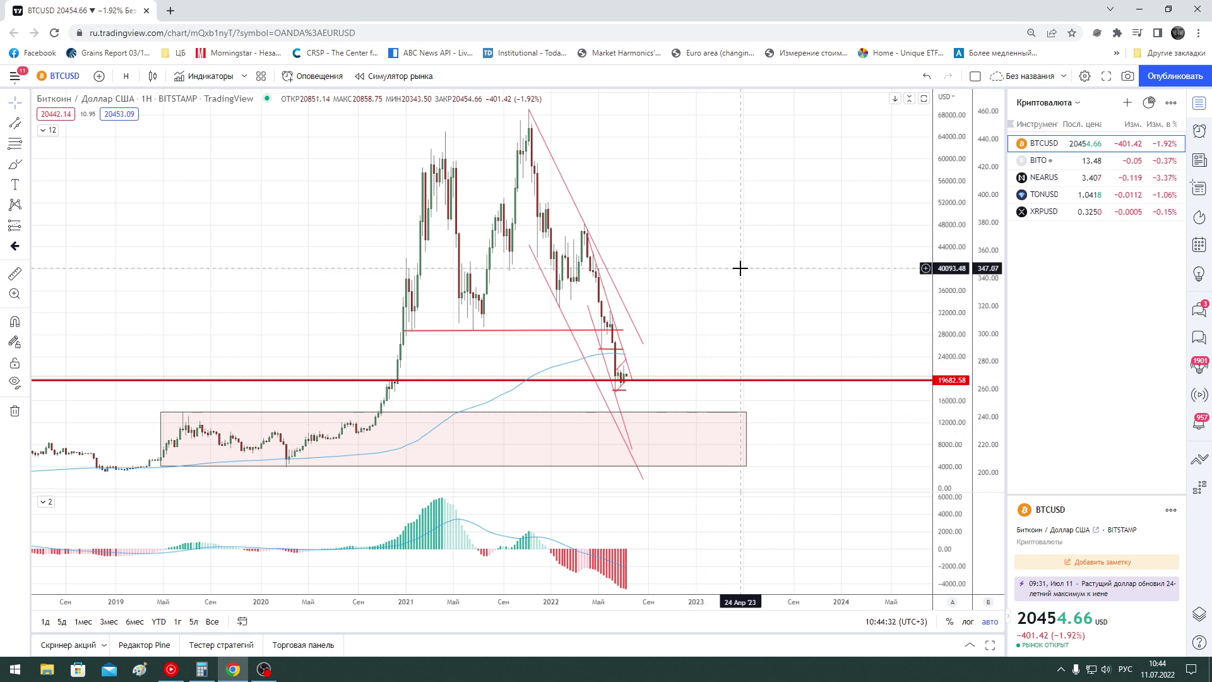
Return BTCUSD to daily candles, zoom out, and review the descending channels and pink zone
{"action": "left_click", "coordinate": [126, 76]}
{"action": "left_click", "coordinate": [135, 456]}
{"action": "scroll", "coordinate": [820, 392], "scroll_direction": "down", "scroll_amount": 3}
{"action": "scroll", "coordinate": [821, 378], "scroll_direction": "down", "scroll_amount": 2}
{"action": "scroll", "coordinate": [831, 220], "scroll_direction": "down", "scroll_amount": 2}
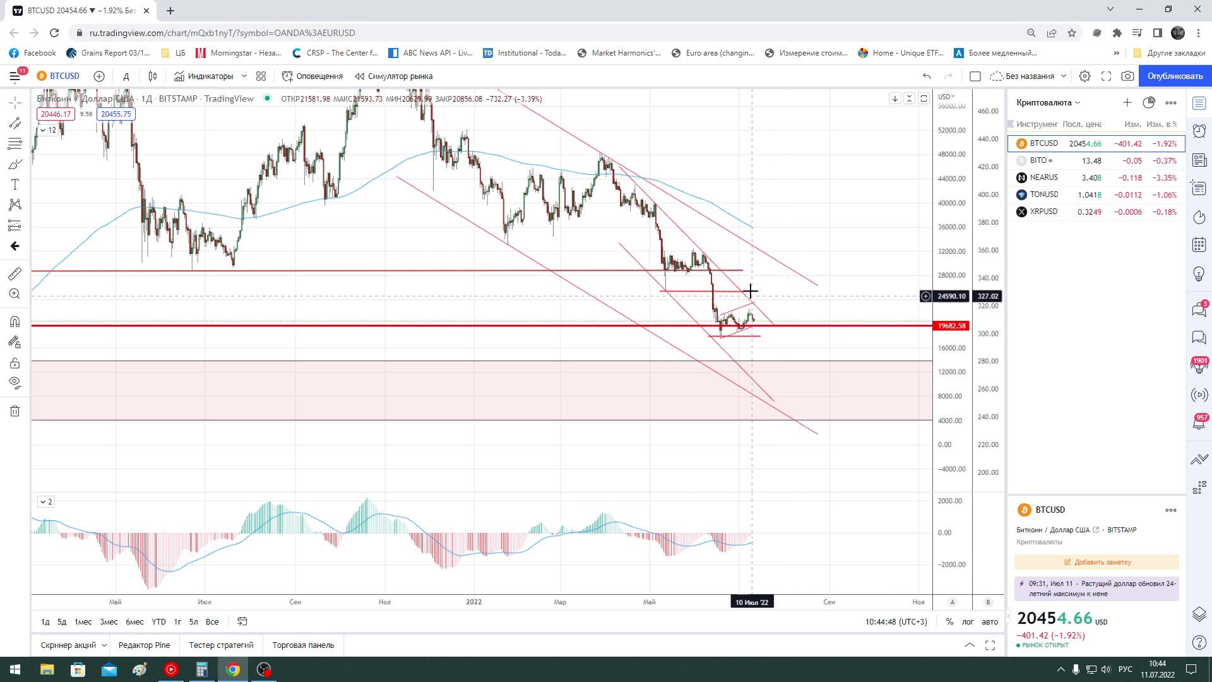
{"action": "left_click", "coordinate": [787, 419]}
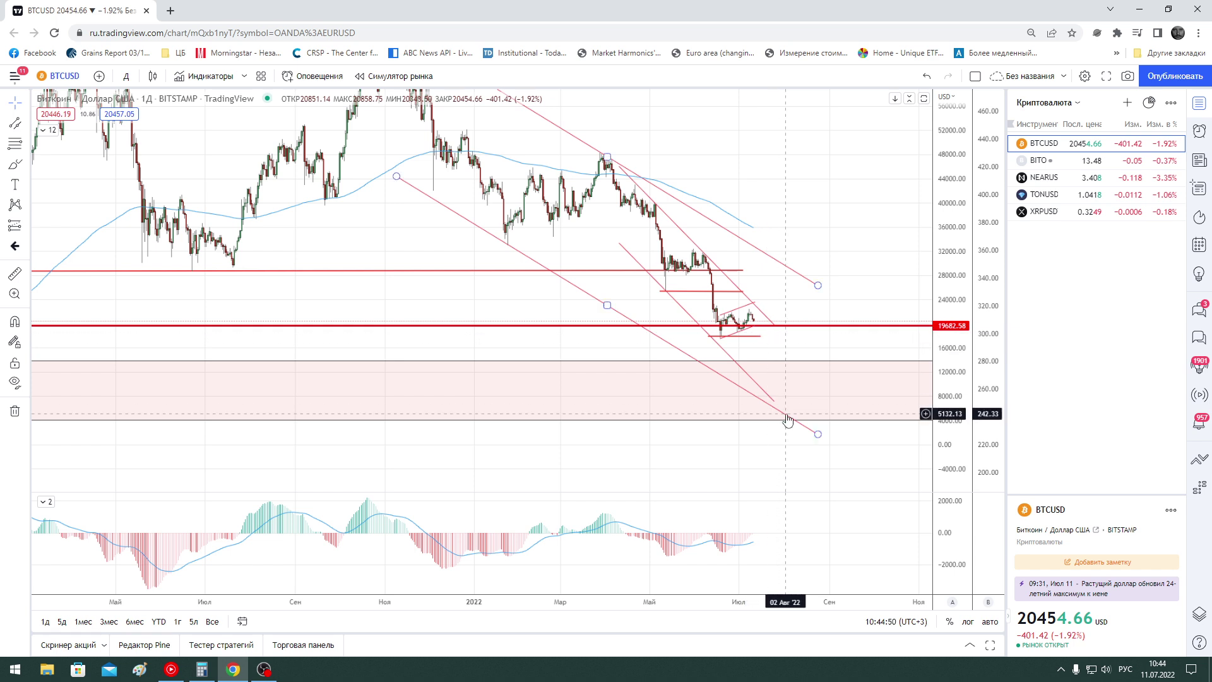
{"action": "left_click", "coordinate": [826, 187]}
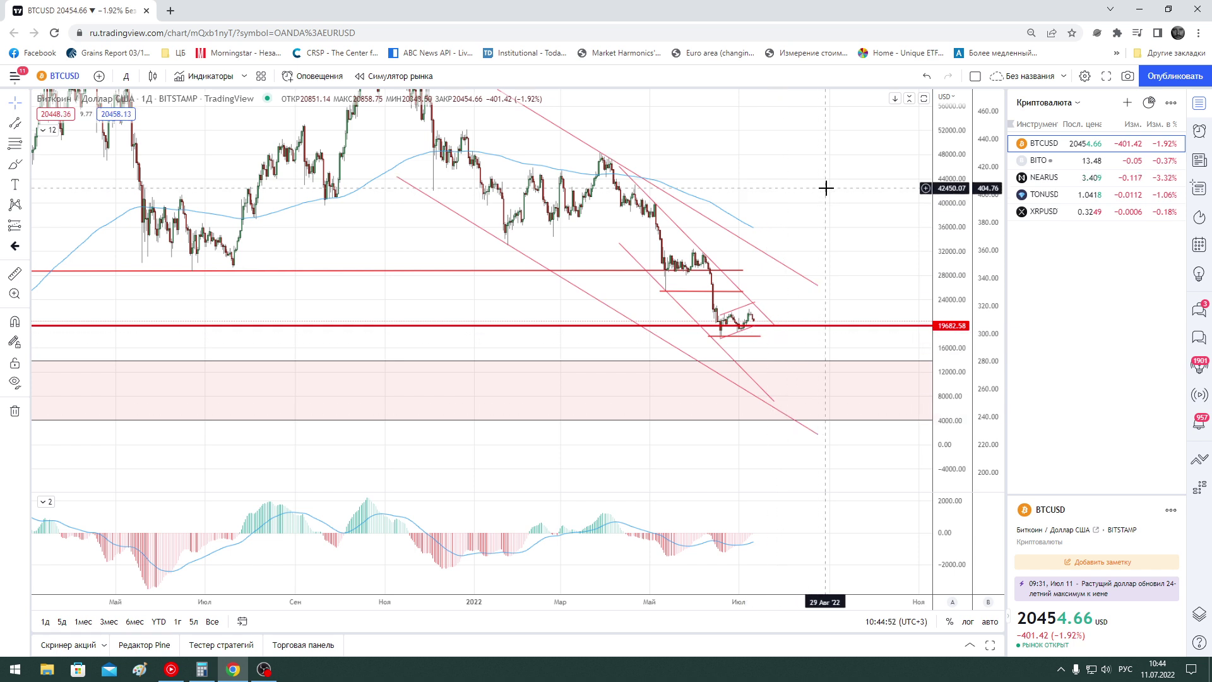
{"action": "left_click", "coordinate": [708, 157]}
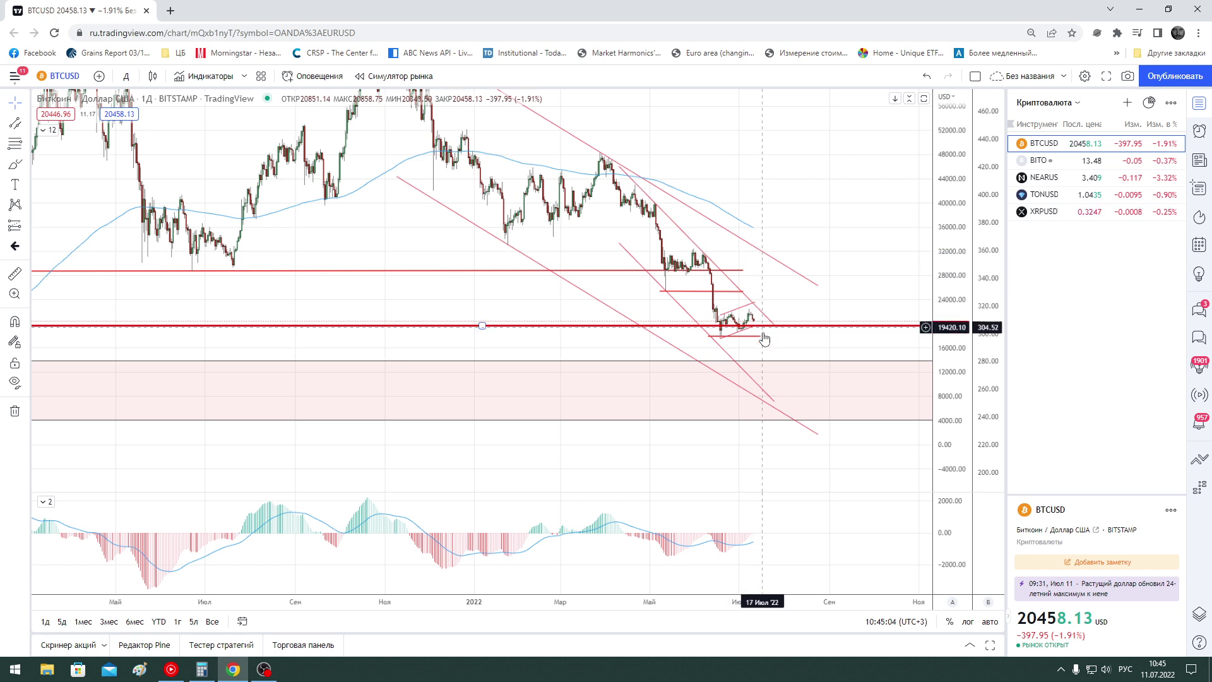
{"action": "left_click", "coordinate": [814, 421]}
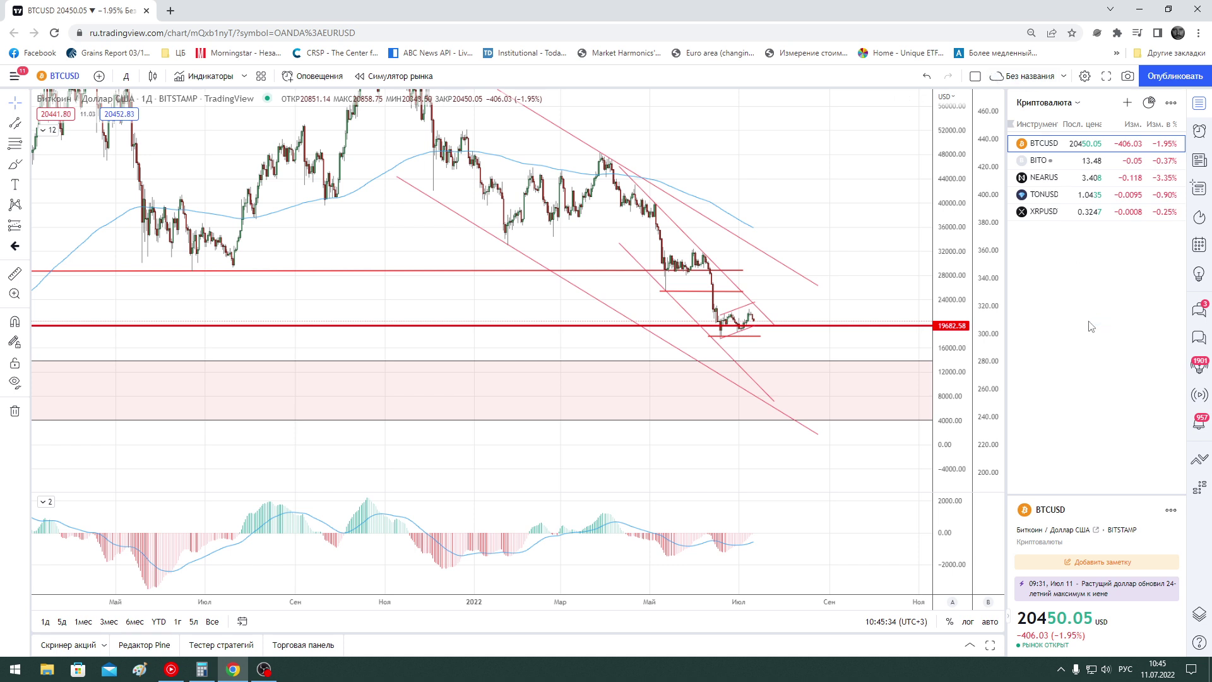
{"action": "left_click", "coordinate": [1045, 103]}
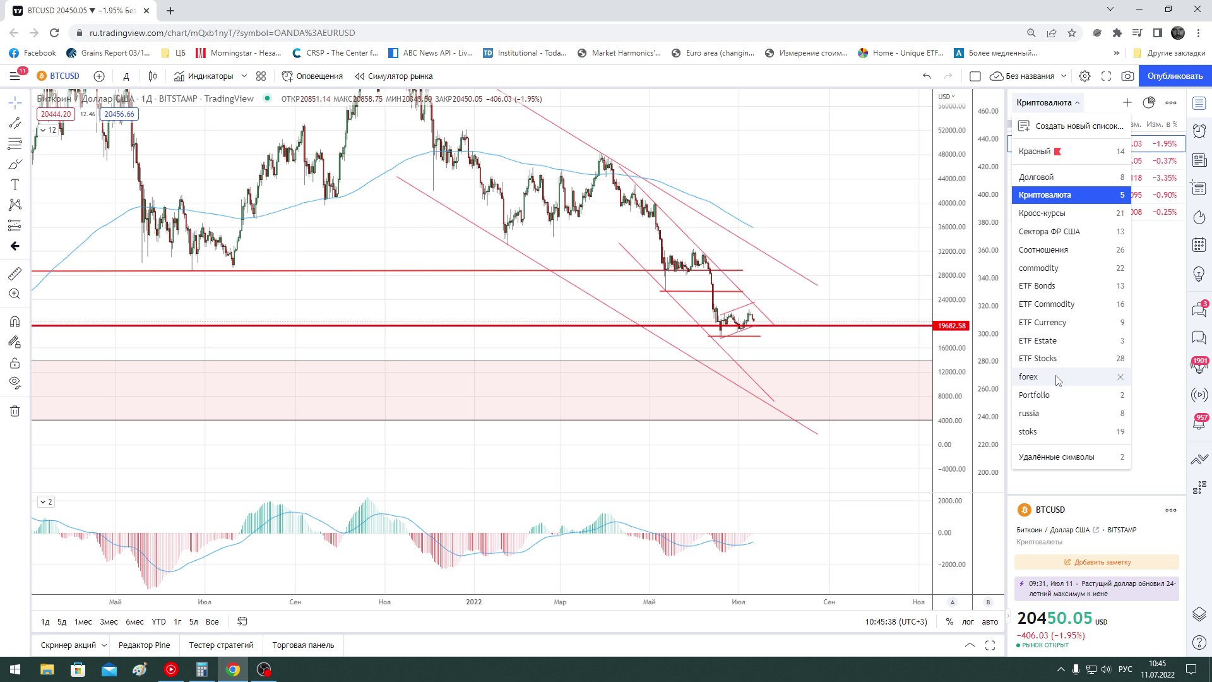
{"action": "left_click", "coordinate": [809, 189]}
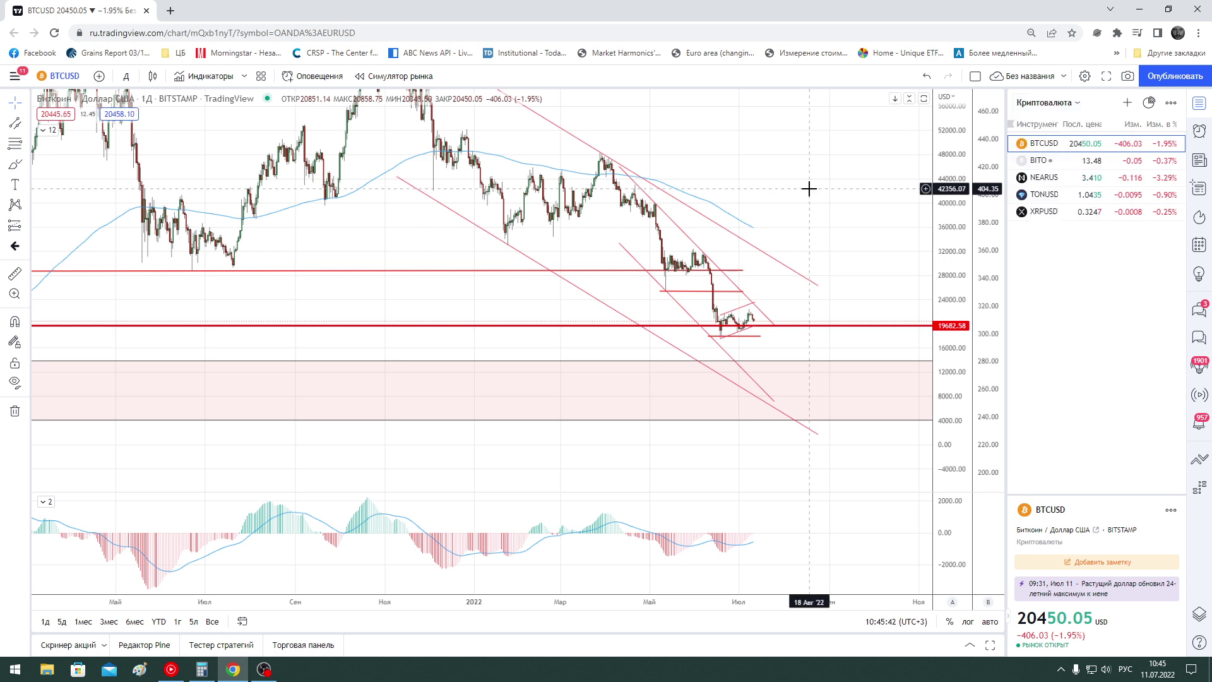